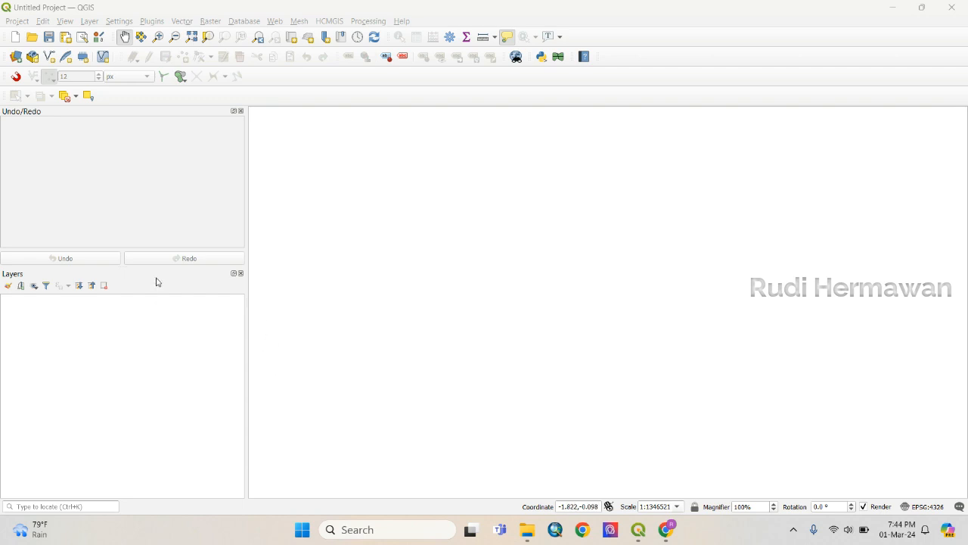
Switch to Chrome, open a new tab, and change to the Google account that received the emailed map file
click(328, 104)
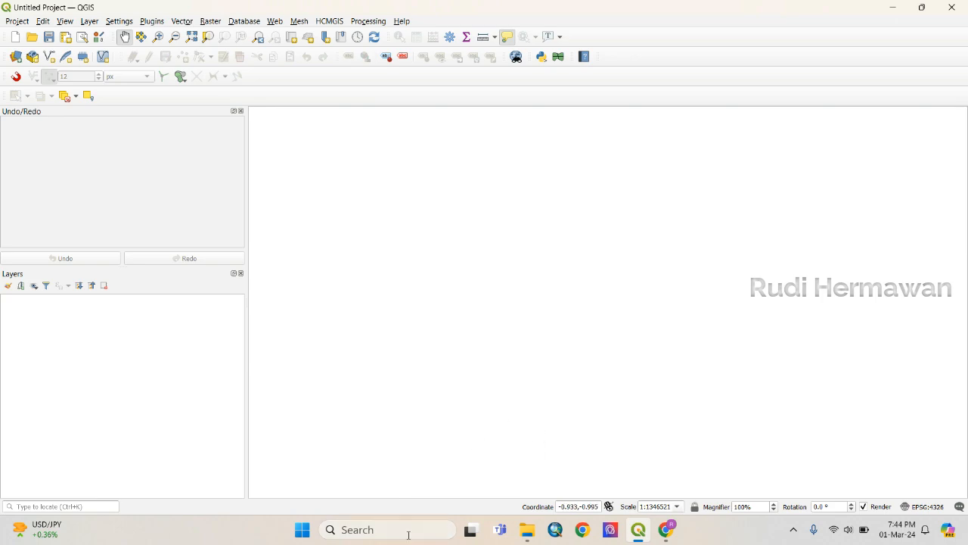
click(669, 537)
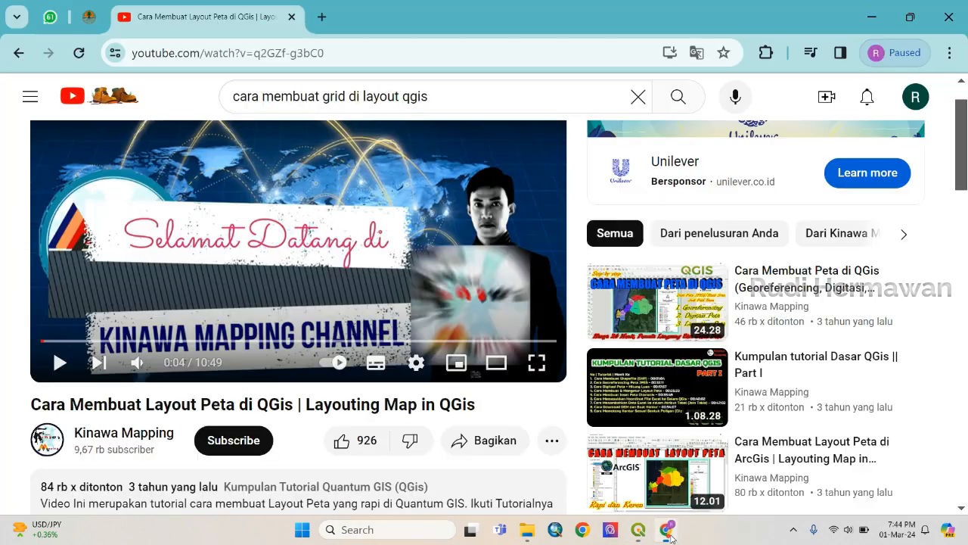
click(56, 21)
key(ctrl+t)
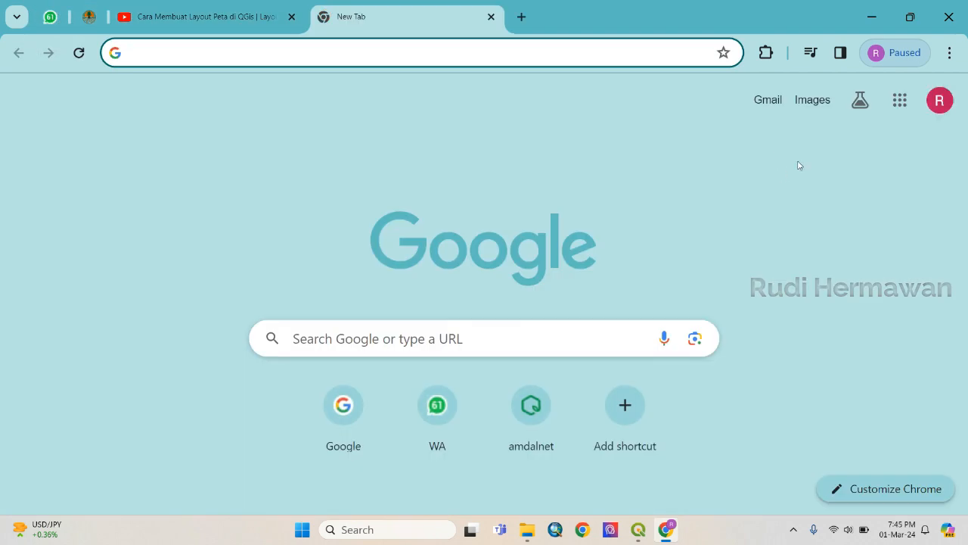
click(941, 114)
scroll(896, 233, down, 3)
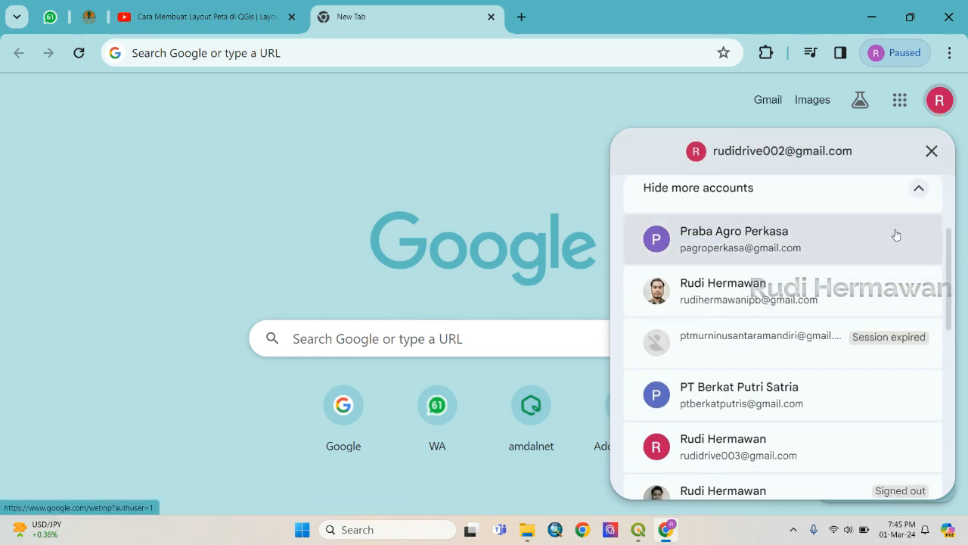
scroll(895, 236, down, 2)
click(774, 361)
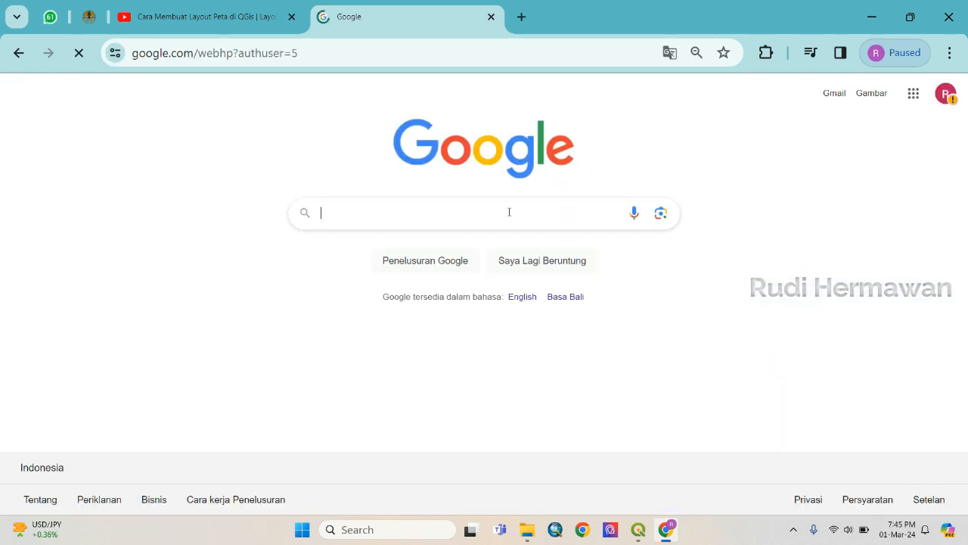
Go to the account's Gmail inbox and open the message containing the Lapisan krb dhiya 1 attachment
click(913, 93)
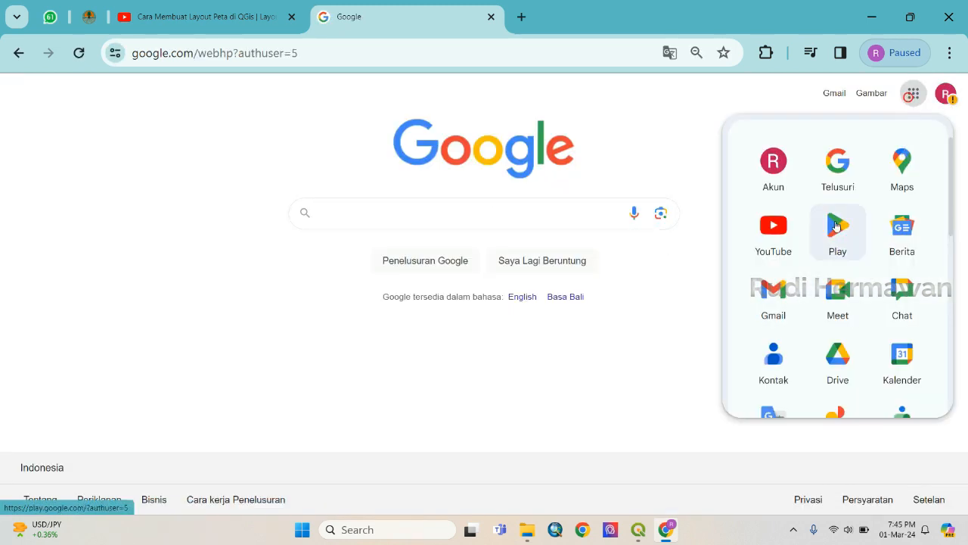
click(792, 297)
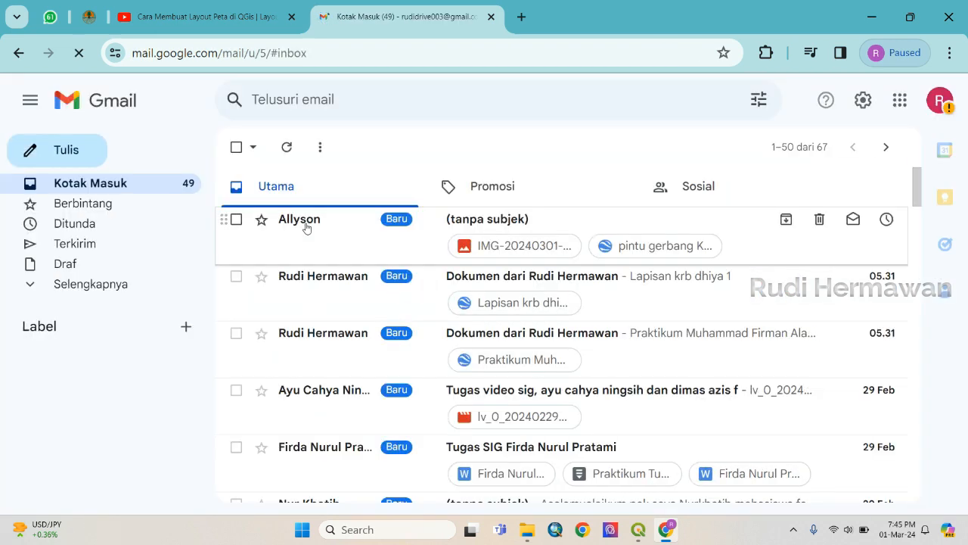
click(623, 299)
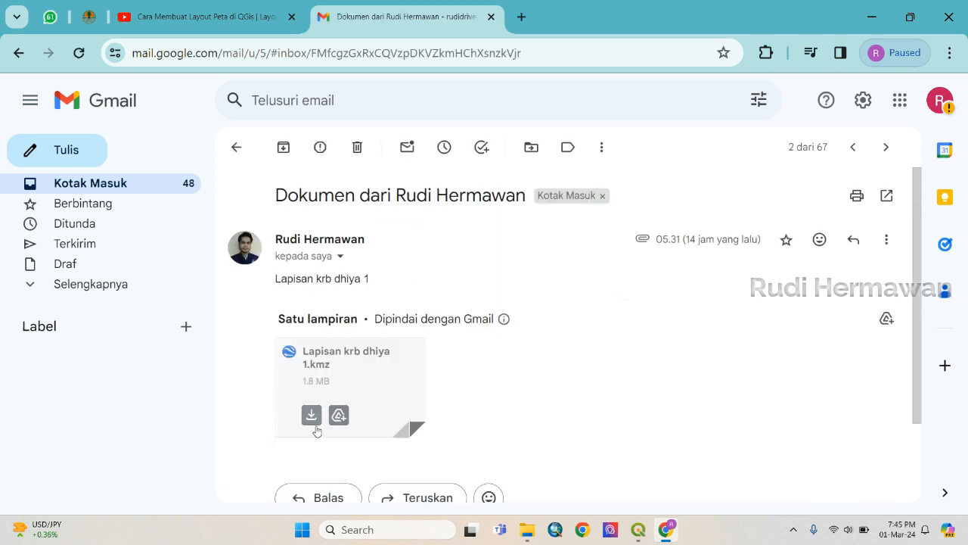
Download the Lapisan krb dhiya 1.kmz attachment, browsing to the Bahan kuliah qgis praktek folder on drive D as the save location
click(311, 415)
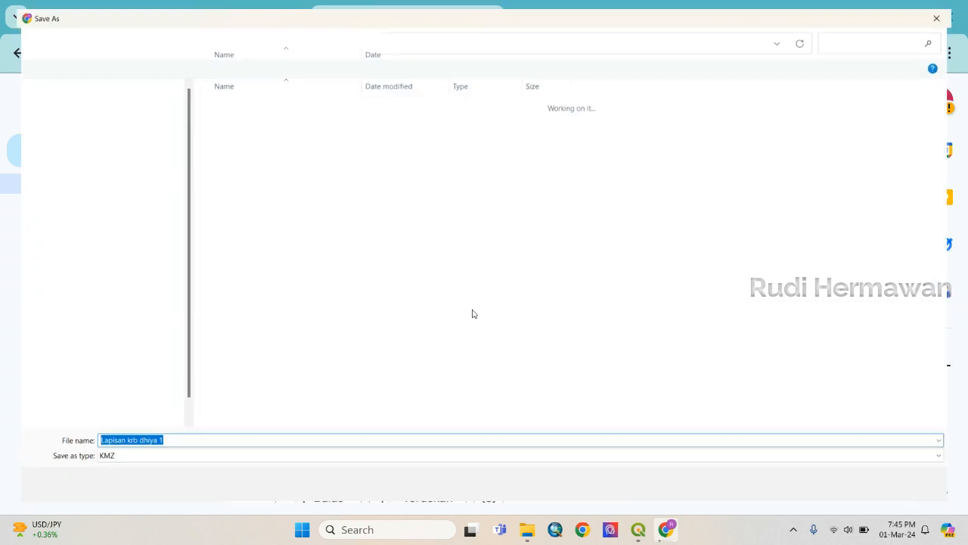
click(116, 387)
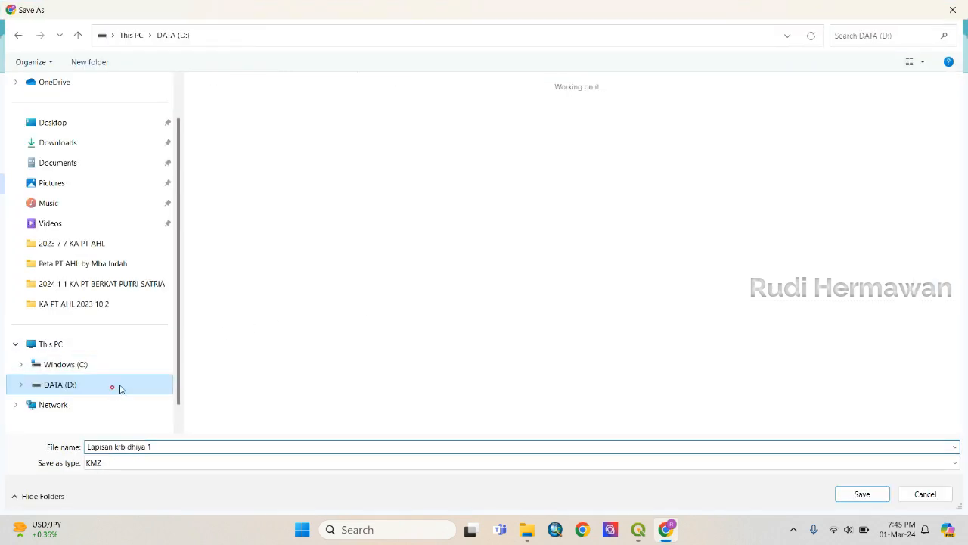
double_click(297, 252)
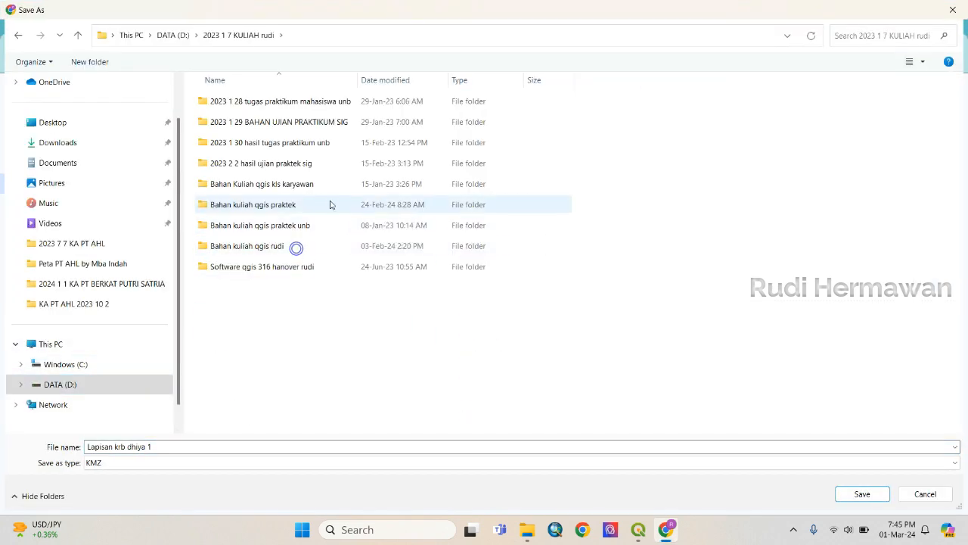
double_click(324, 206)
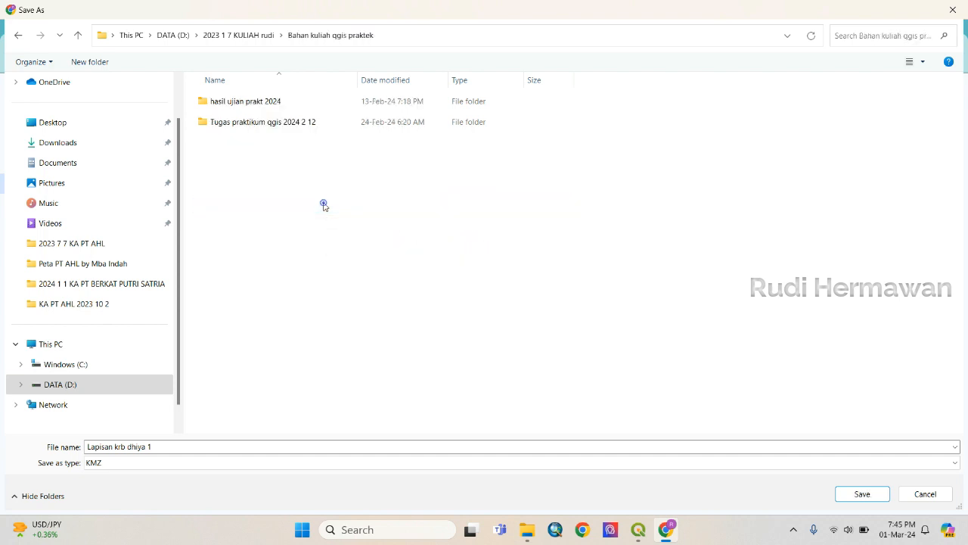
Create a folder named "Prakt avenza map" and save the Lapisan krb dhiya 1 KMZ file inside it
right_click(271, 179)
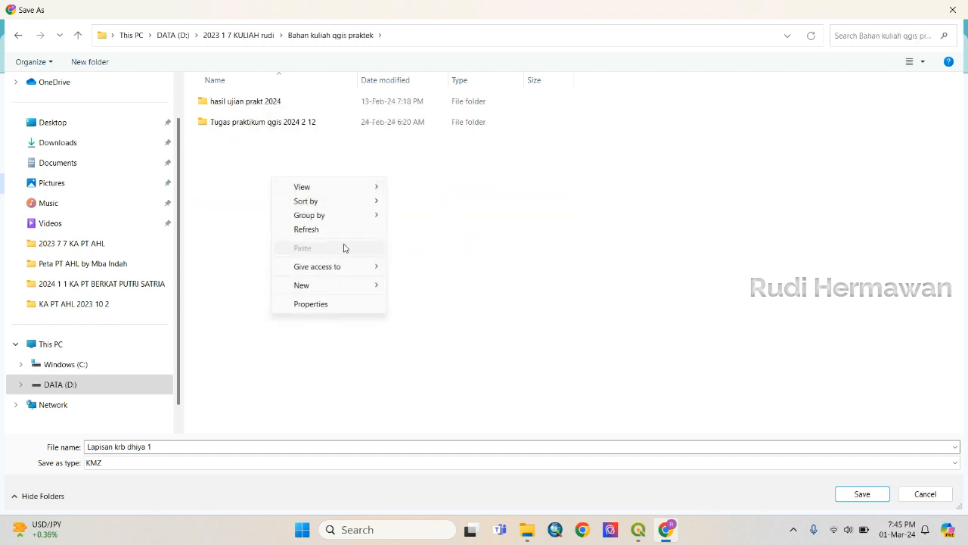
mouse_move(376, 286)
click(415, 288)
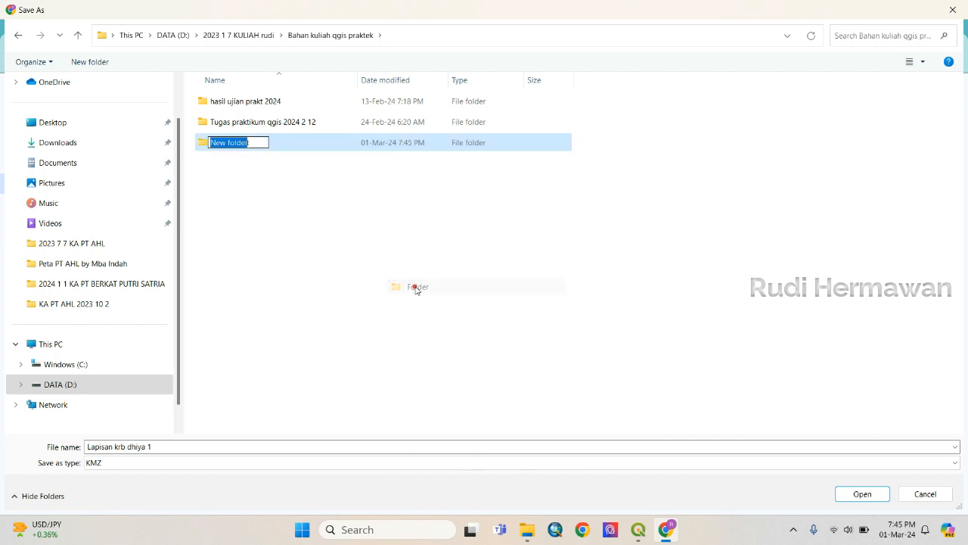
text(Prakt a)
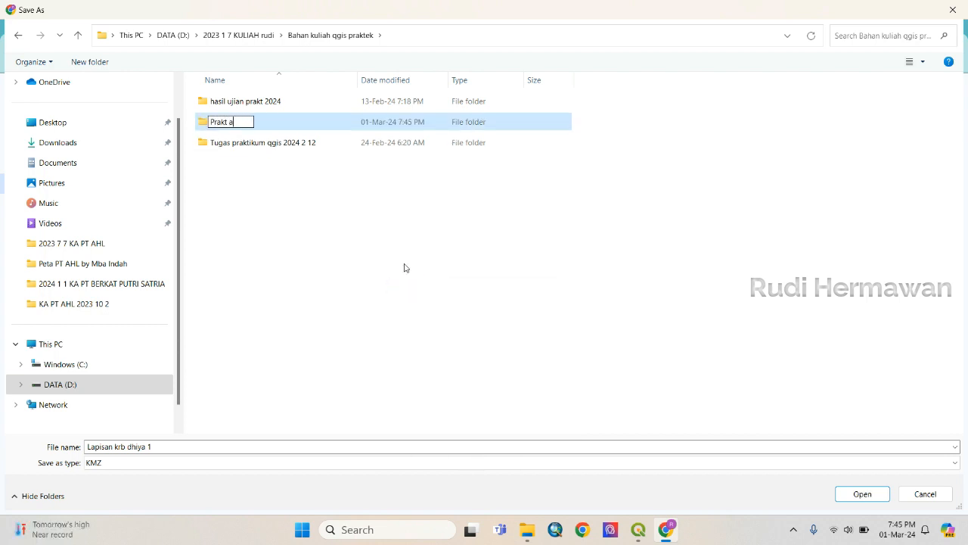
text(venza map)
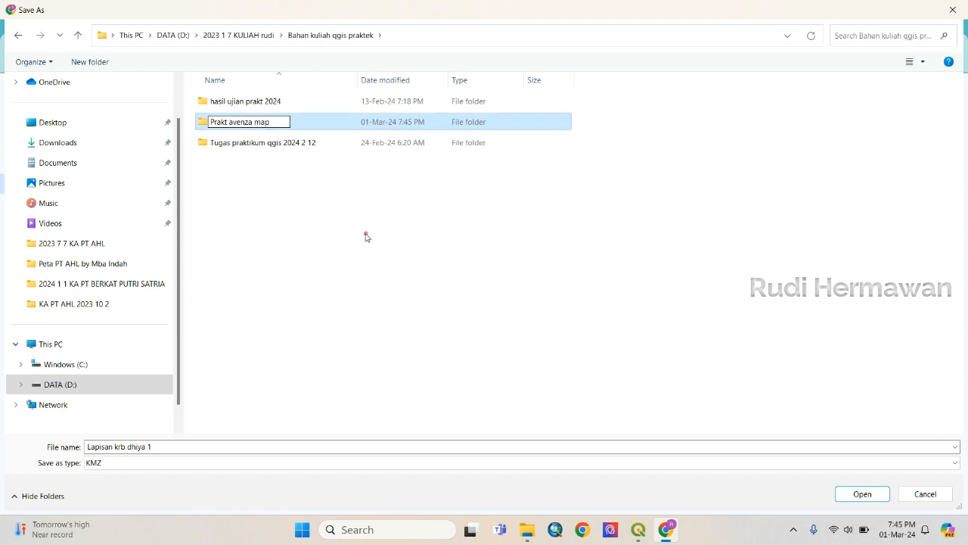
key(Return)
key(Return)
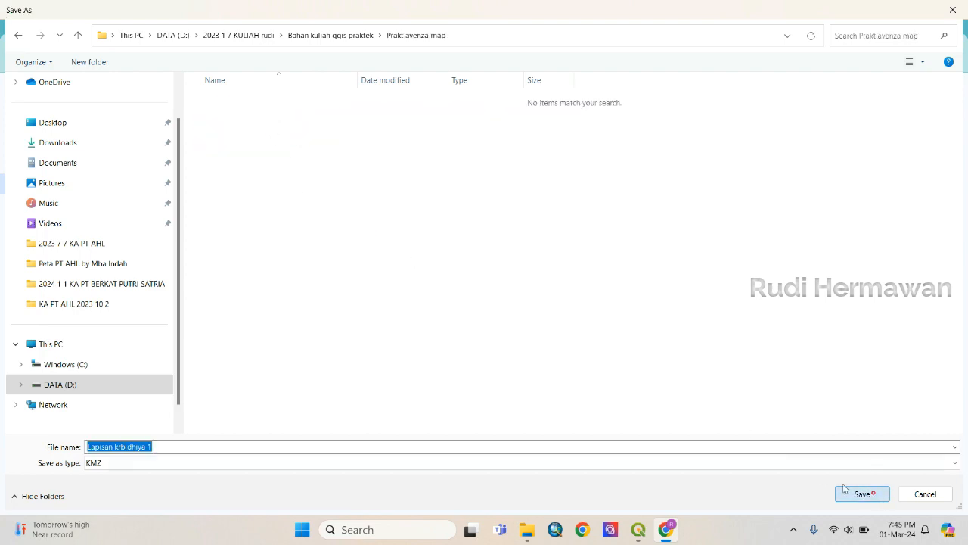
key(Return)
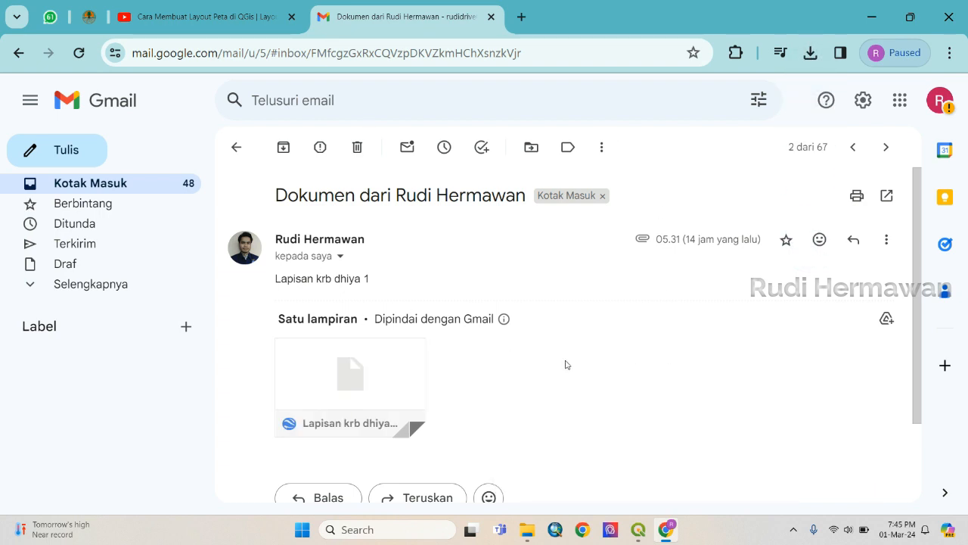
Switch to QGIS and start adding a vector layer to the empty project
mouse_move(399, 380)
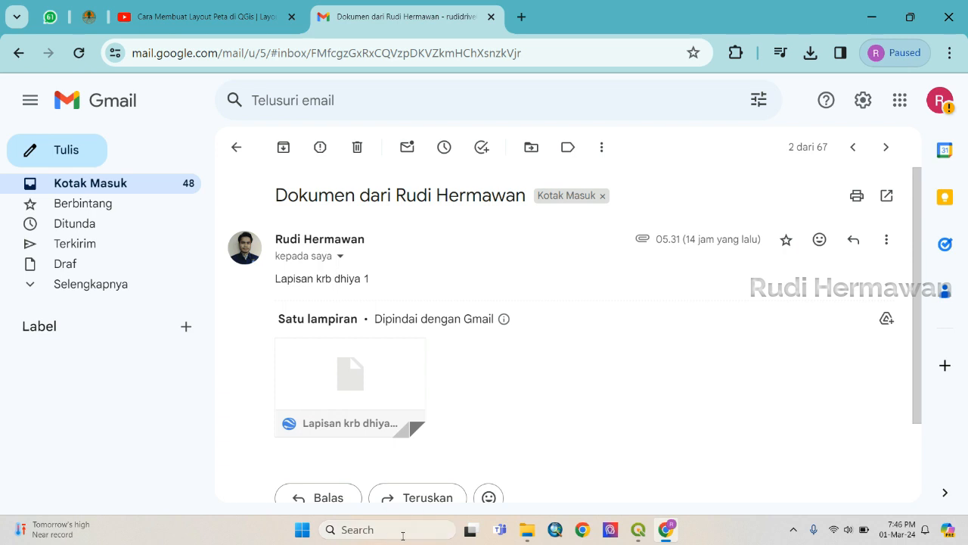
click(638, 531)
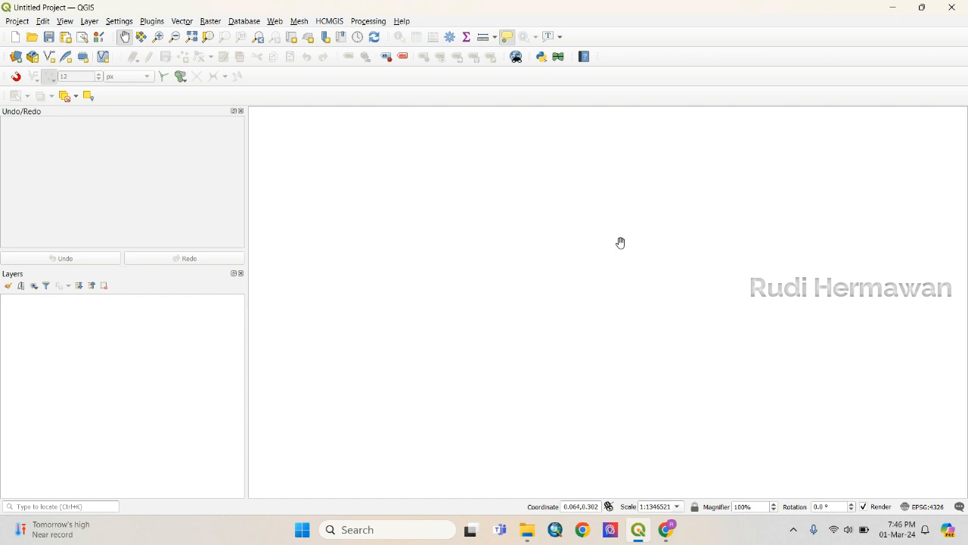
click(90, 21)
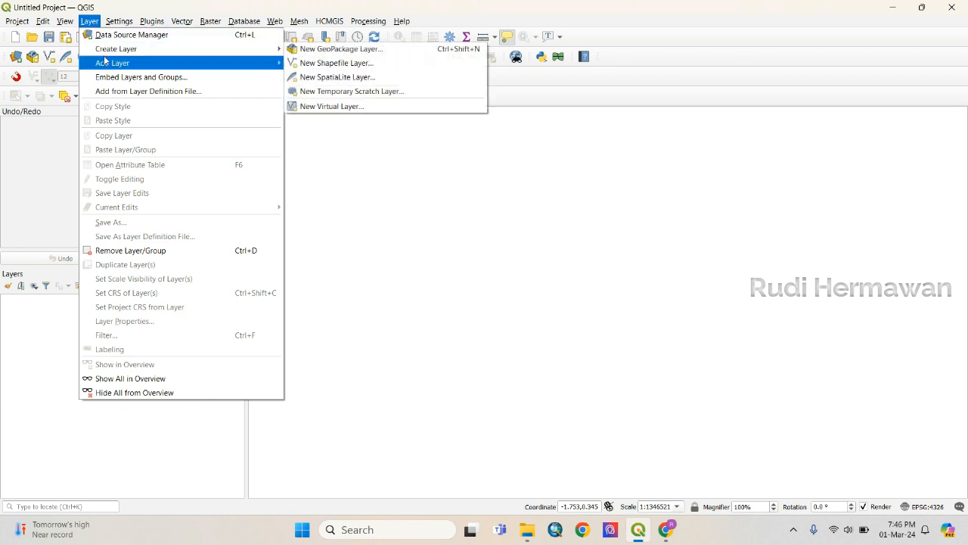
mouse_move(110, 62)
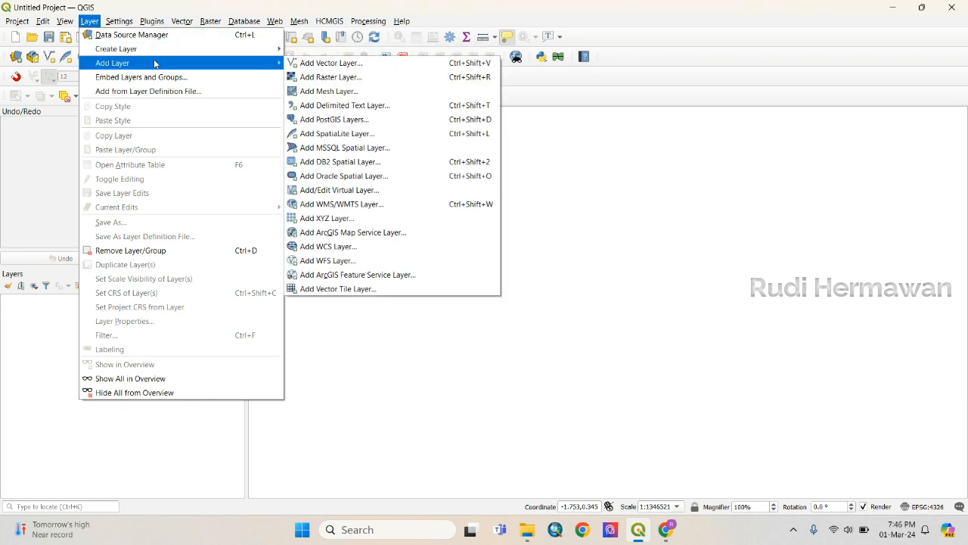
mouse_move(155, 53)
click(305, 63)
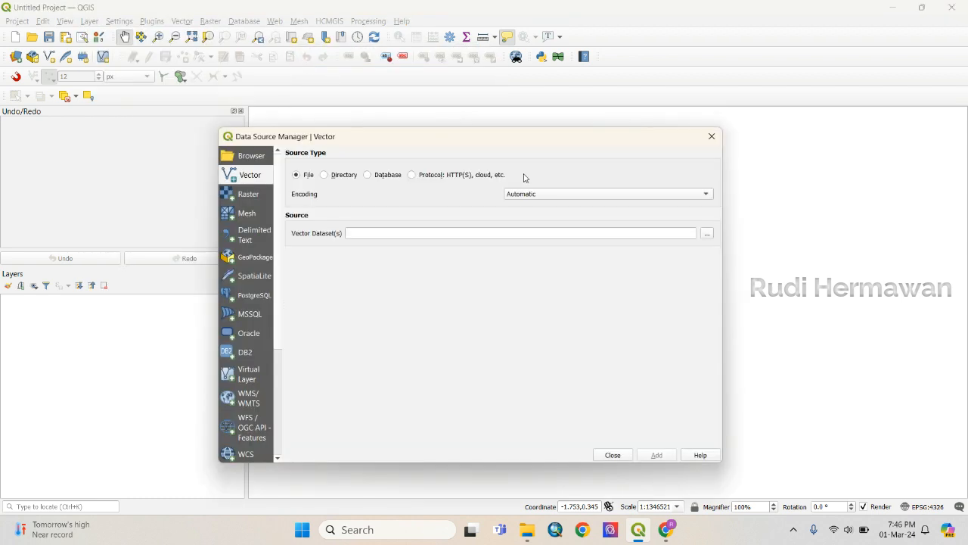
Choose Lapisan krb dhiya 1.kmz from the Prakt avenza map folder on drive D as the vector dataset
click(707, 233)
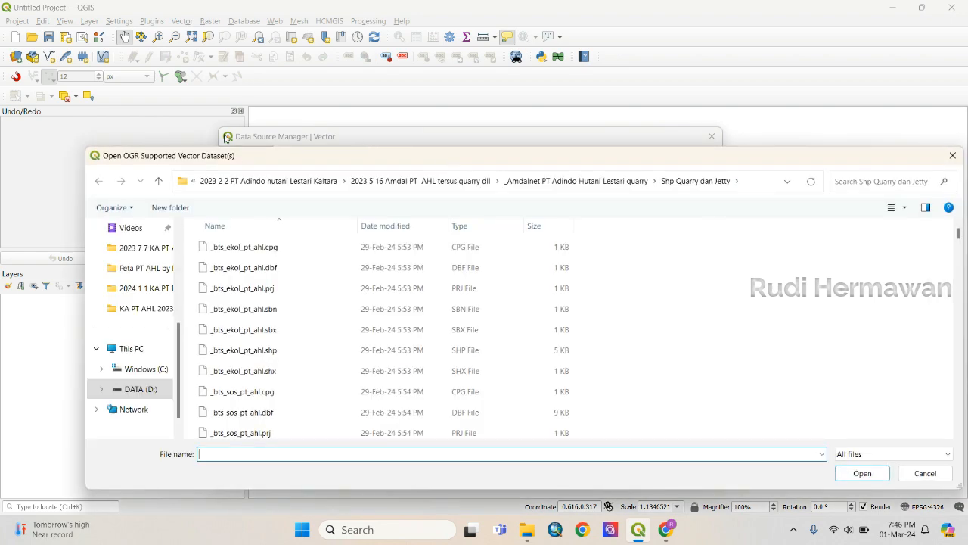
click(141, 389)
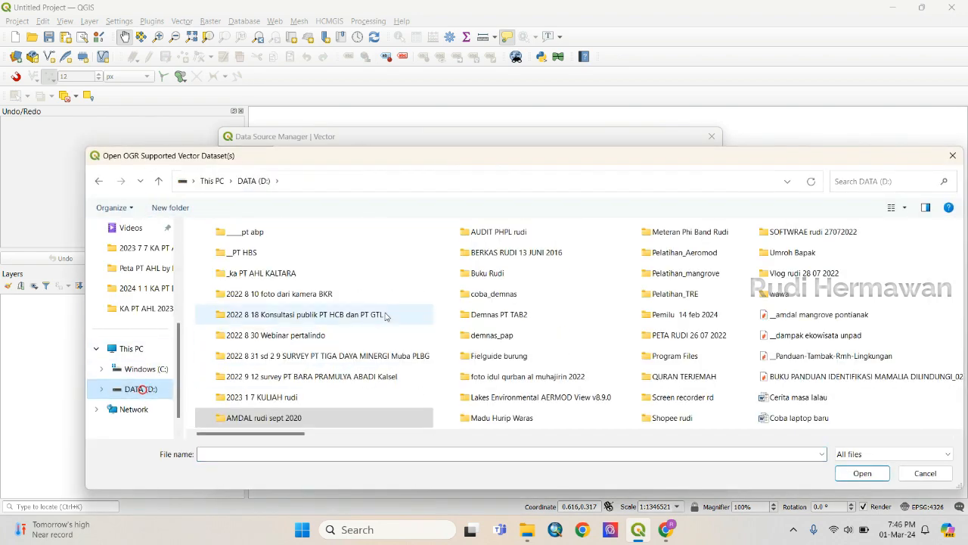
double_click(281, 396)
double_click(290, 352)
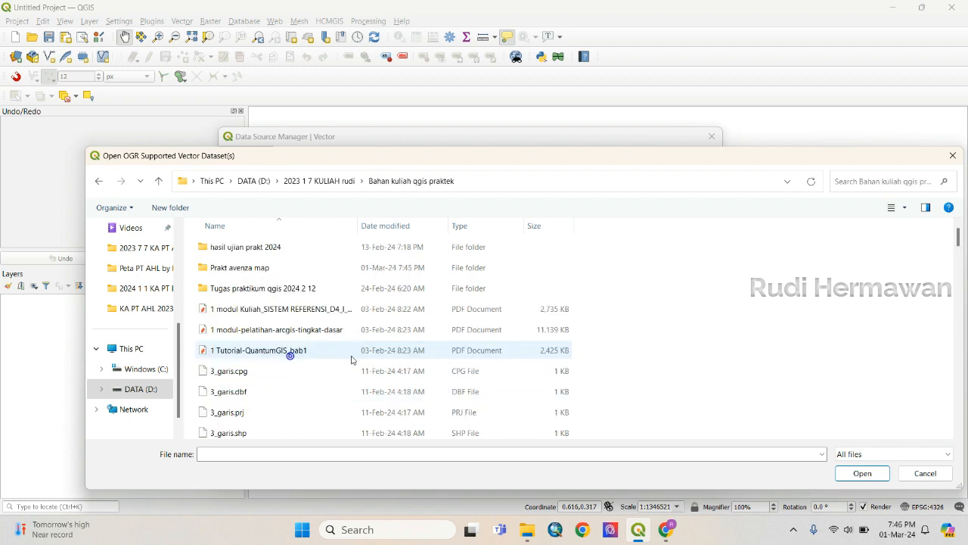
double_click(273, 271)
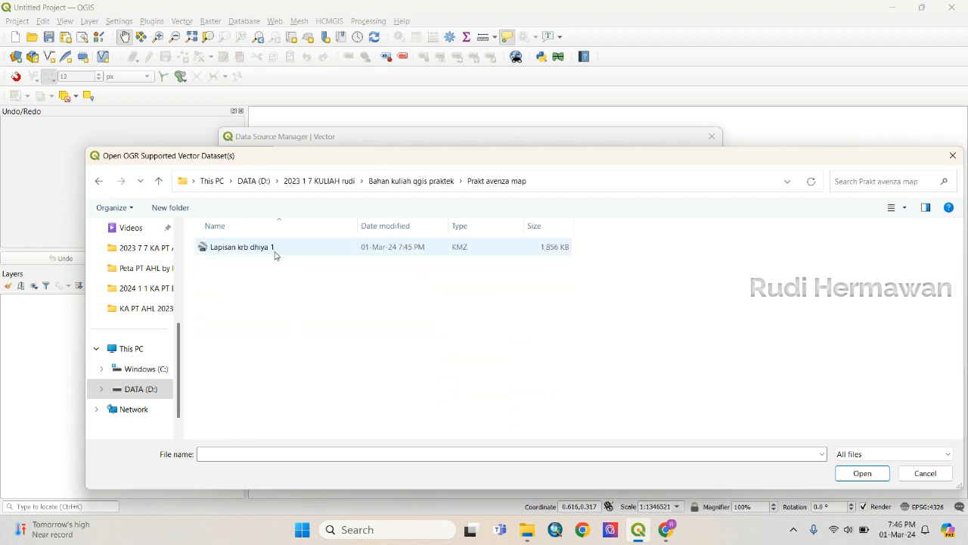
click(274, 249)
click(857, 472)
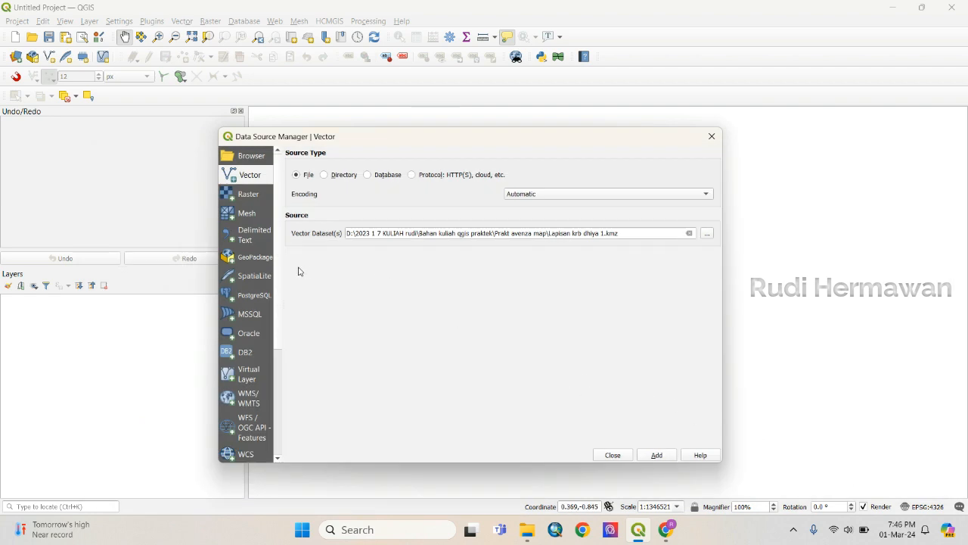
Add both the Point and LineString layers of the KMZ to the project and close the data source dialog
click(659, 456)
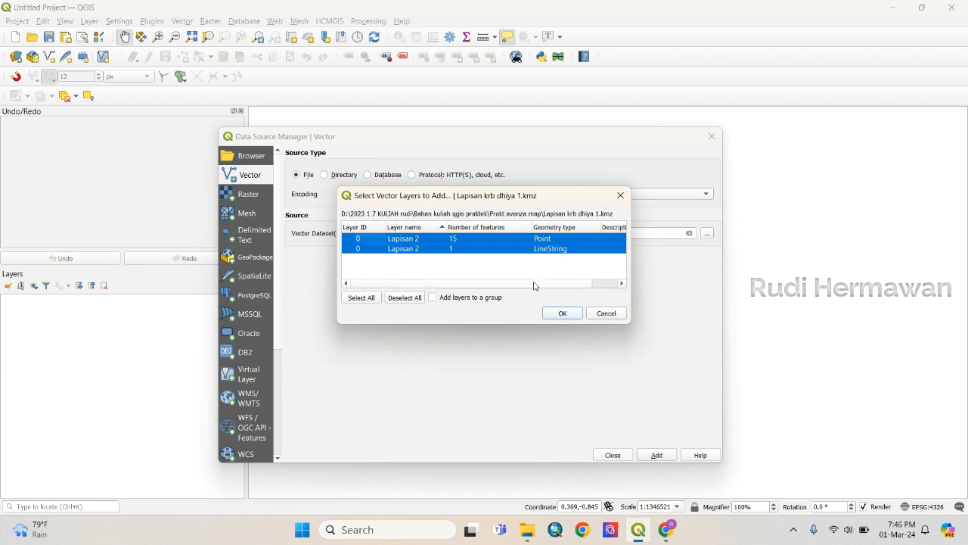
click(562, 313)
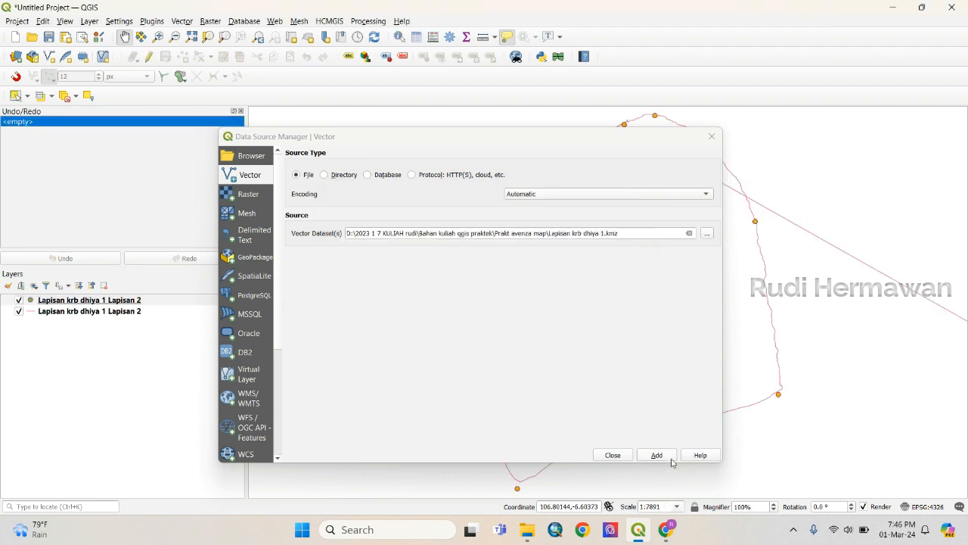
click(612, 455)
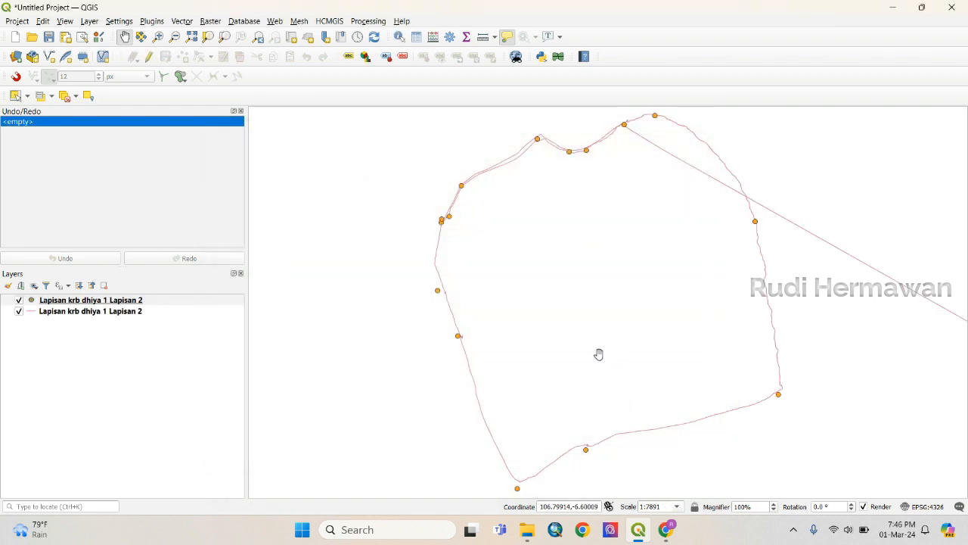
Examine the point layer's attribute table for the recorded waypoint names, and close the table
scroll(589, 351, down, 1)
scroll(576, 346, up, 1)
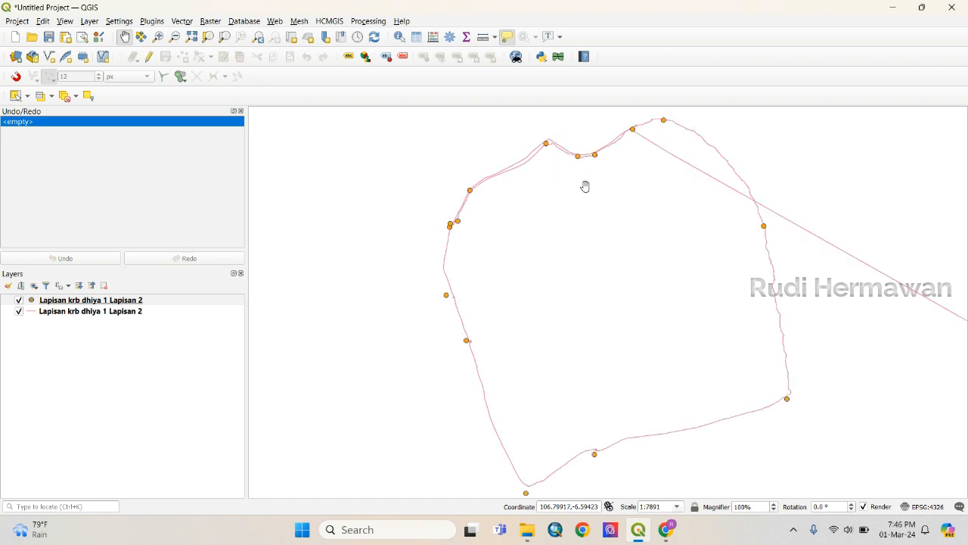
right_click(165, 302)
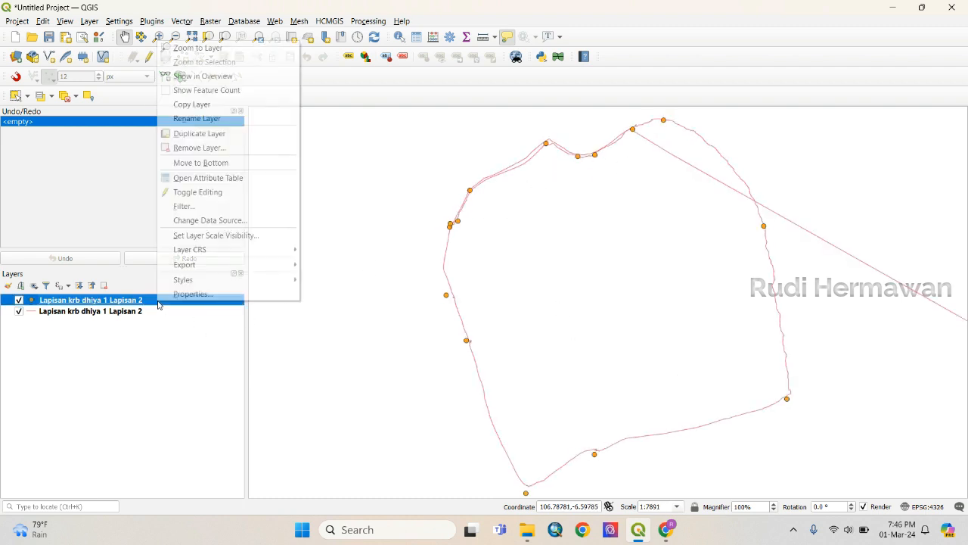
click(201, 186)
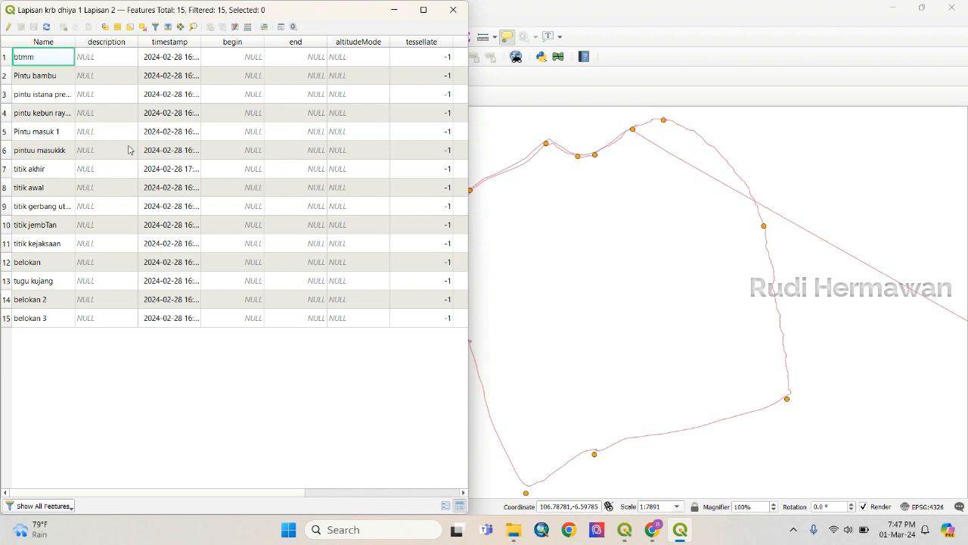
click(454, 9)
scroll(604, 235, down, 1)
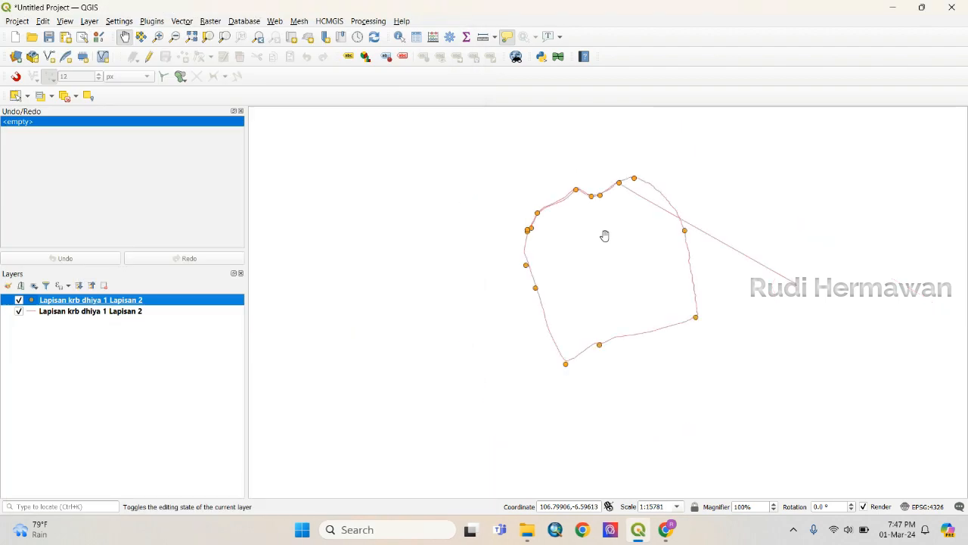
Examine the recorded track and waypoints on the map, switching the point layer's visibility off and back on
scroll(676, 271, up, 1)
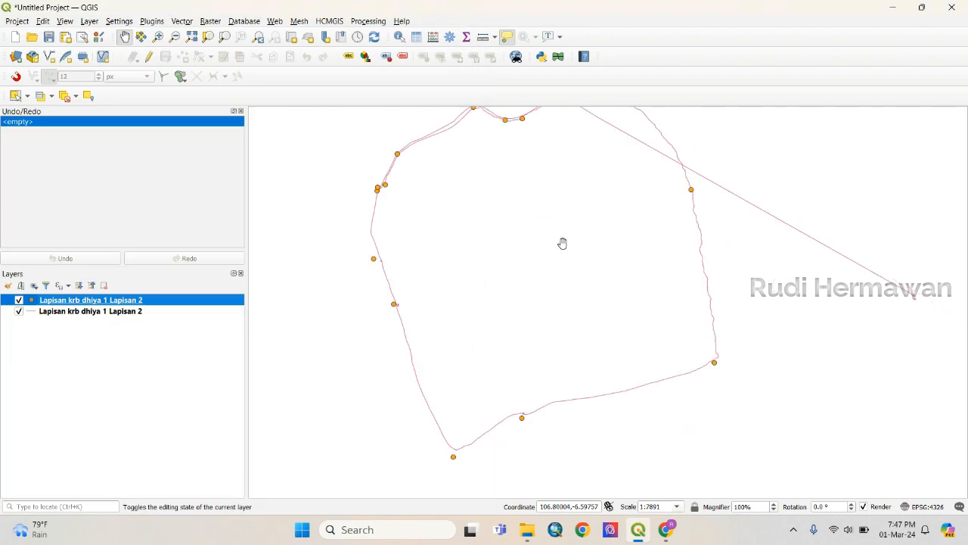
drag(562, 245, 574, 295)
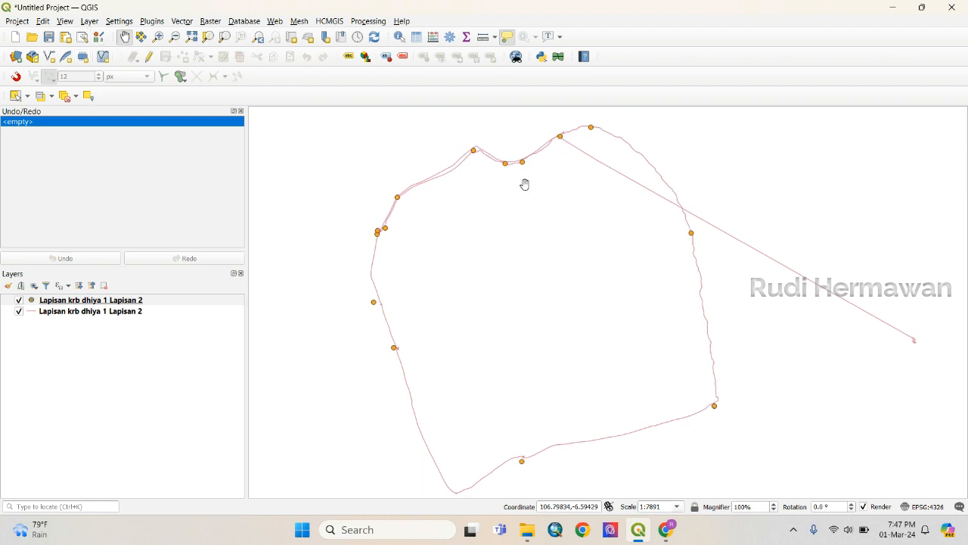
click(63, 312)
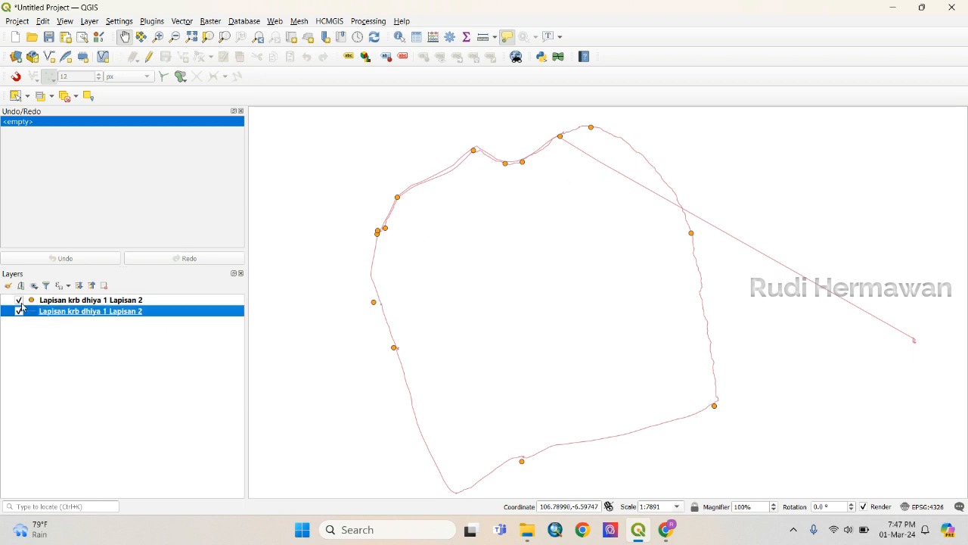
click(19, 301)
click(20, 300)
click(107, 302)
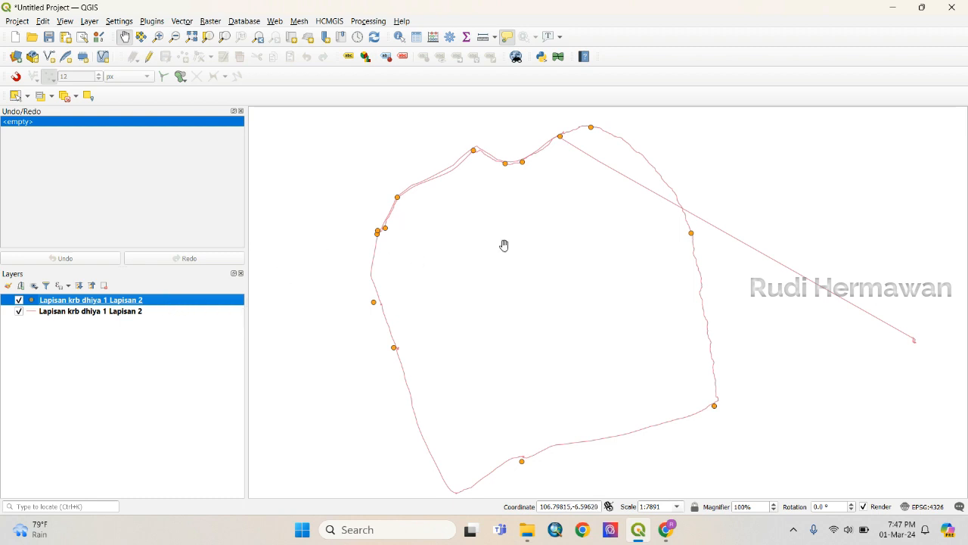
Start exporting the KMZ point layer's features, with ESRI Shapefile as the output format
right_click(165, 305)
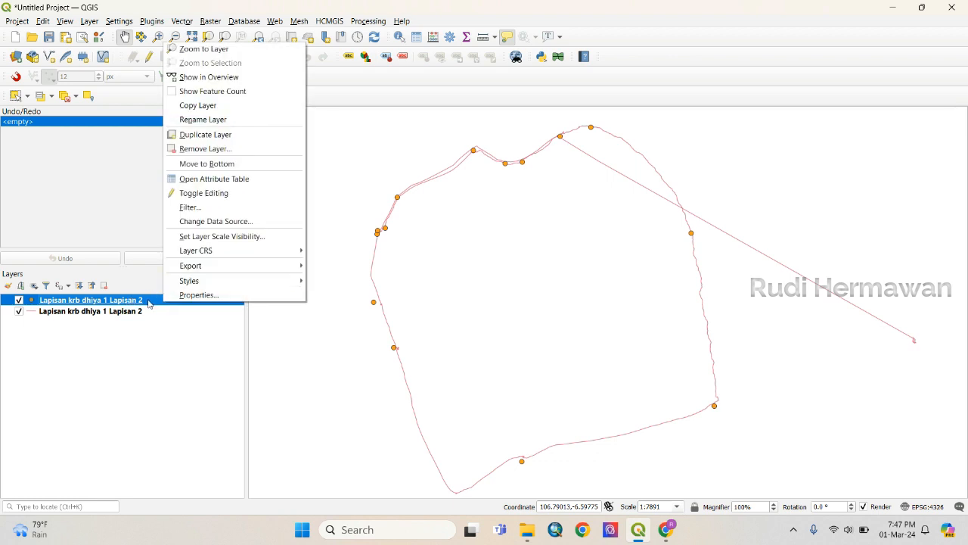
mouse_move(247, 263)
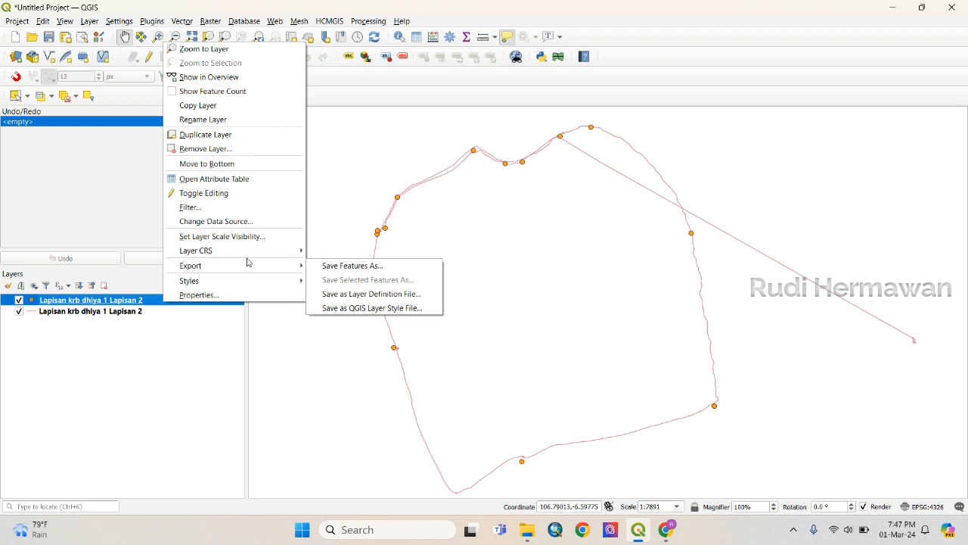
click(333, 268)
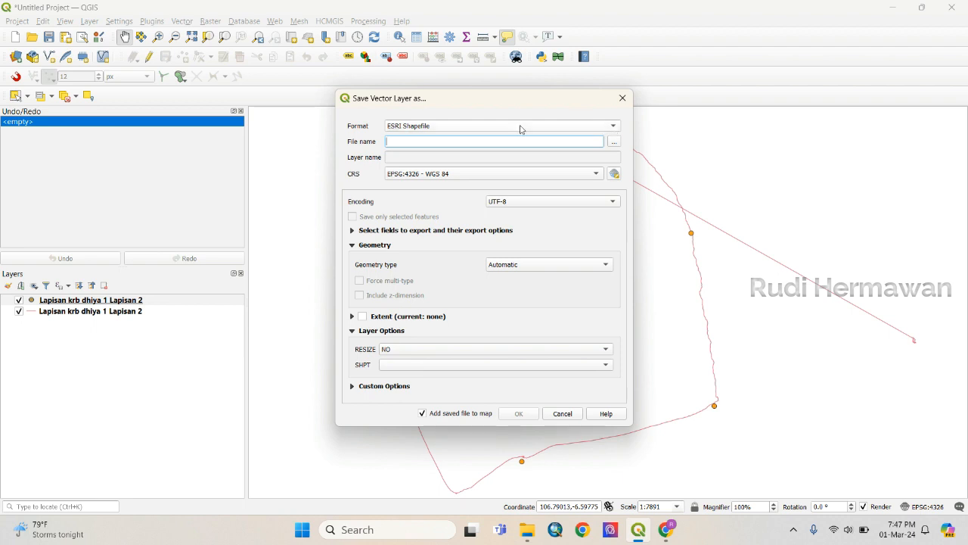
click(579, 130)
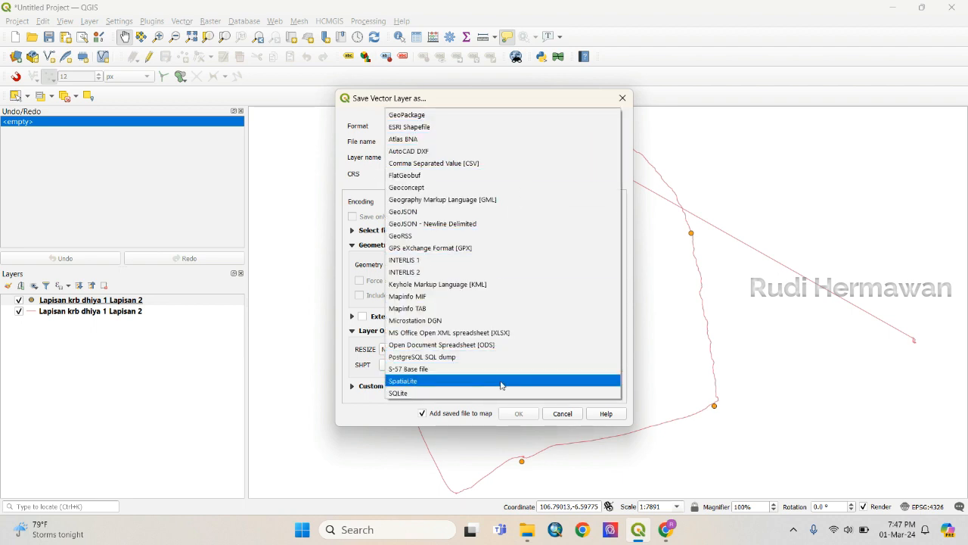
click(465, 127)
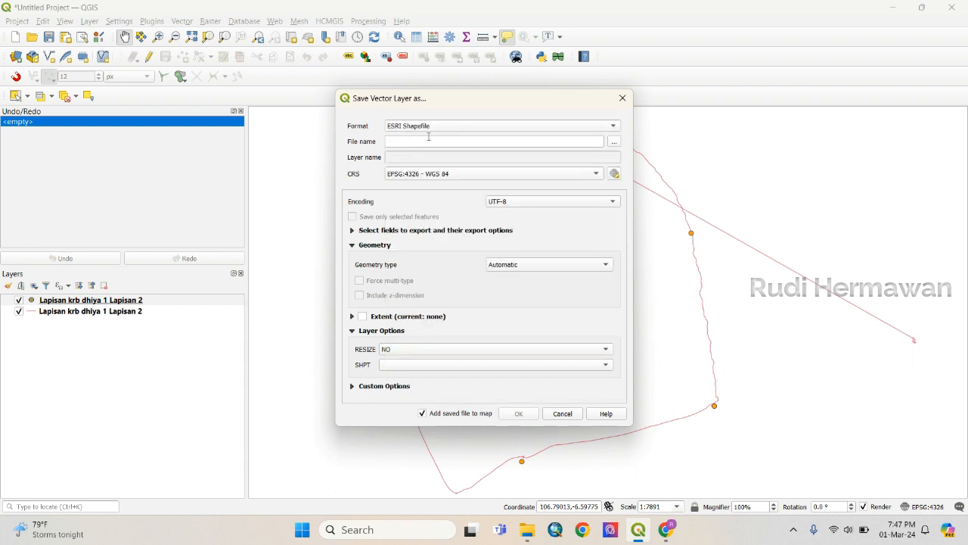
Save the point export as dhiya_point_krb in the Prakt avenza map folder on drive D and add it to the map
click(614, 142)
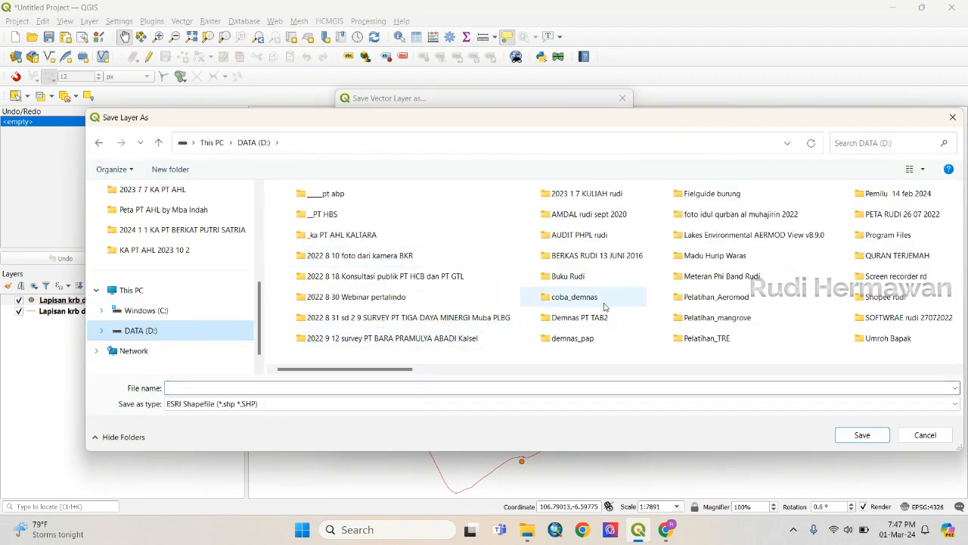
scroll(855, 277, down, 3)
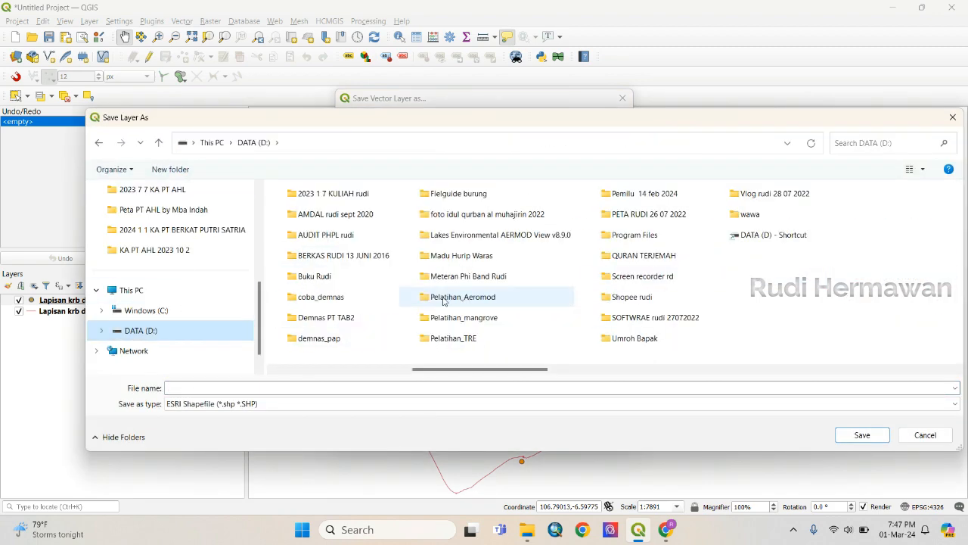
double_click(348, 196)
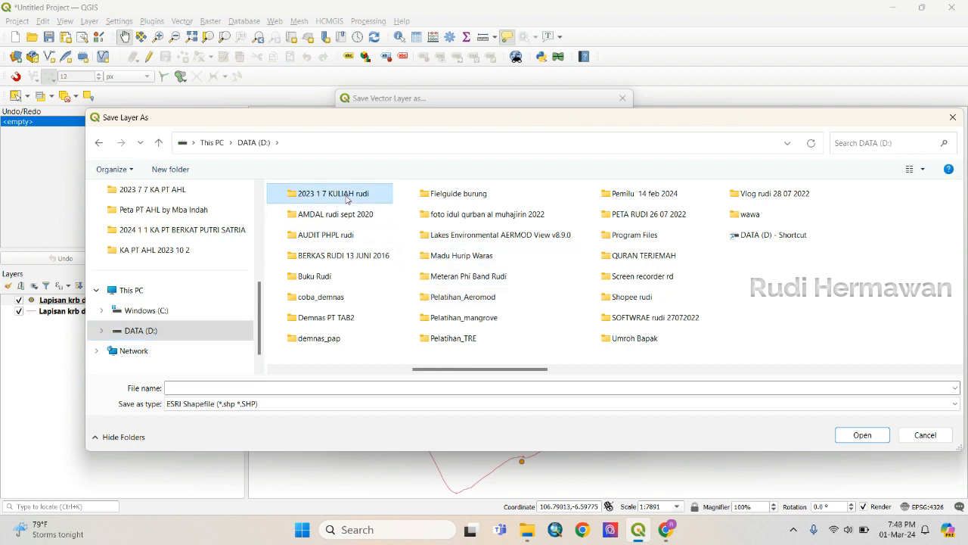
double_click(385, 310)
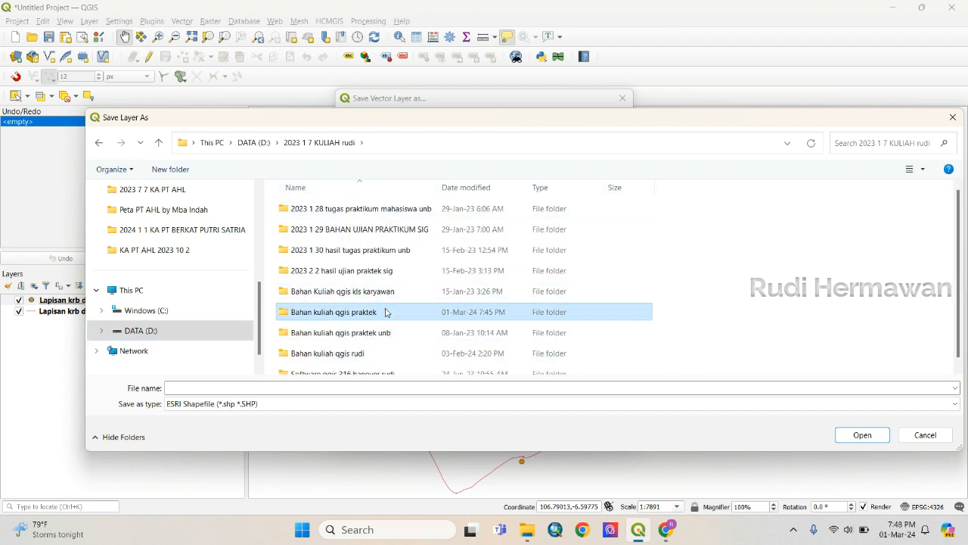
double_click(363, 230)
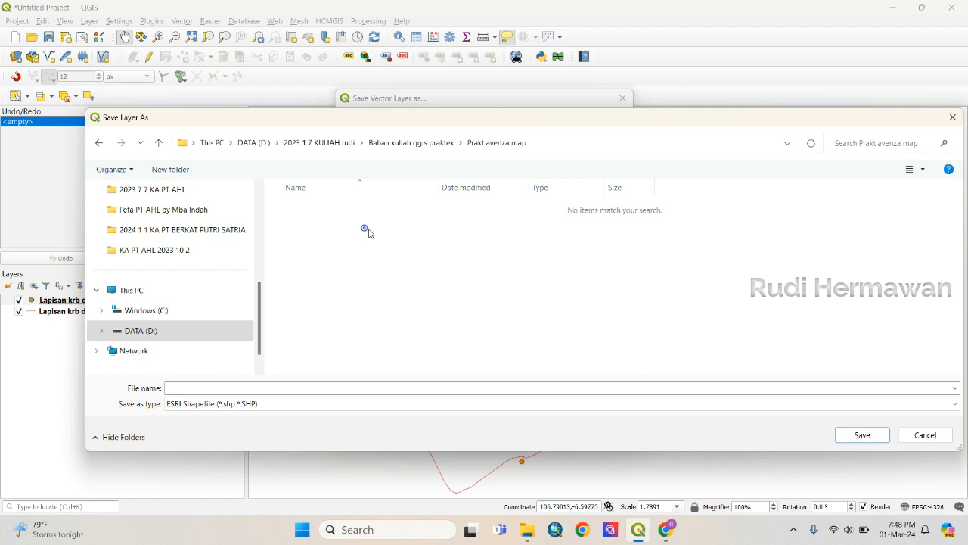
click(295, 390)
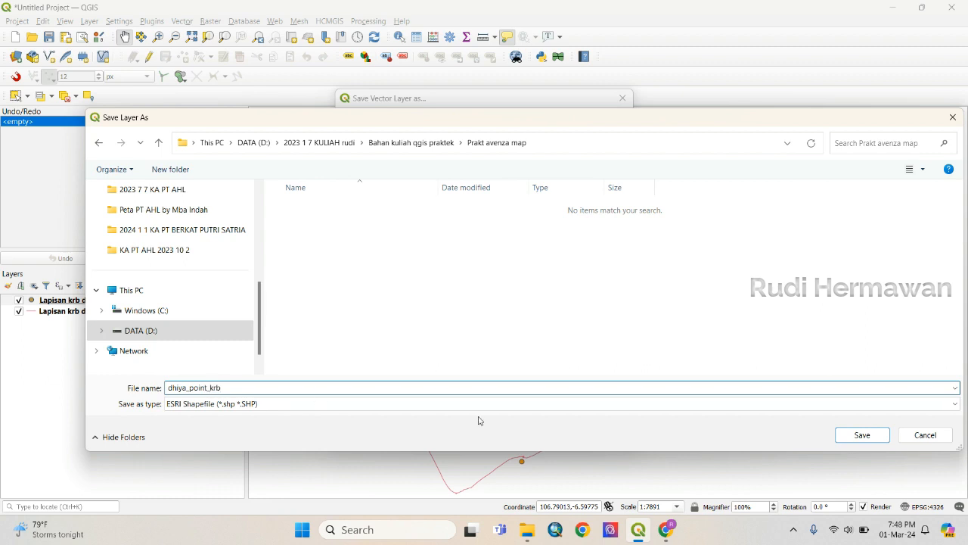
click(860, 435)
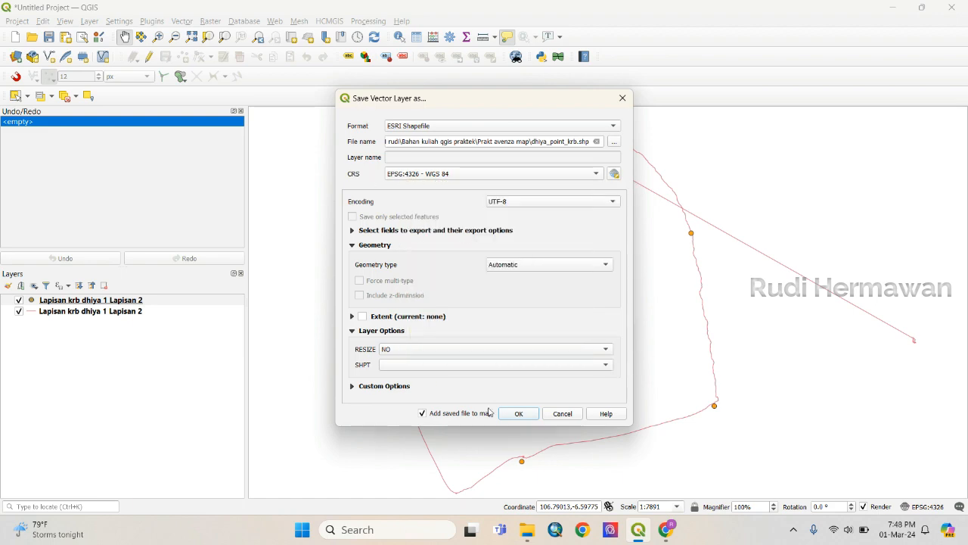
click(519, 413)
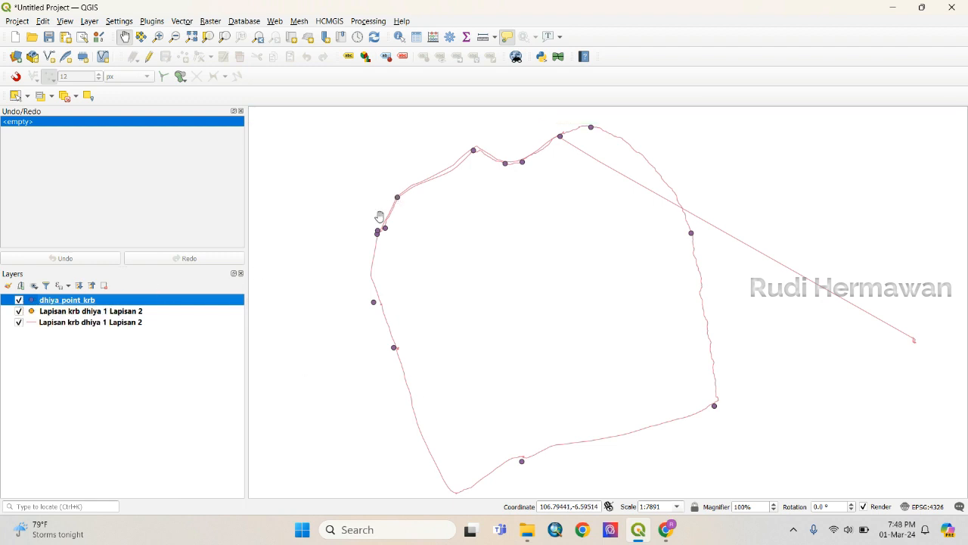
Hide the dhiya_point_krb layer and review the original KMZ point layer's source and provider information, leaving its properties unchanged
click(19, 300)
click(76, 314)
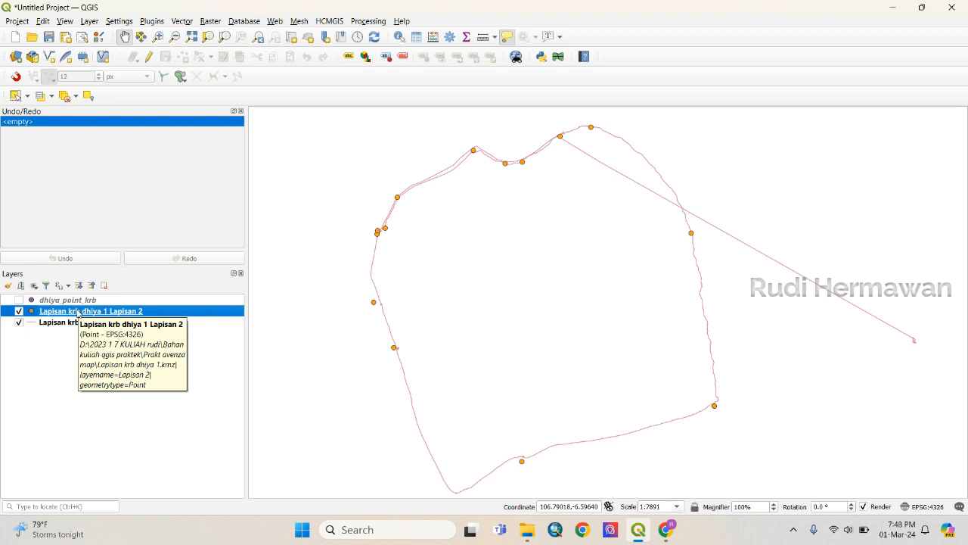
right_click(78, 313)
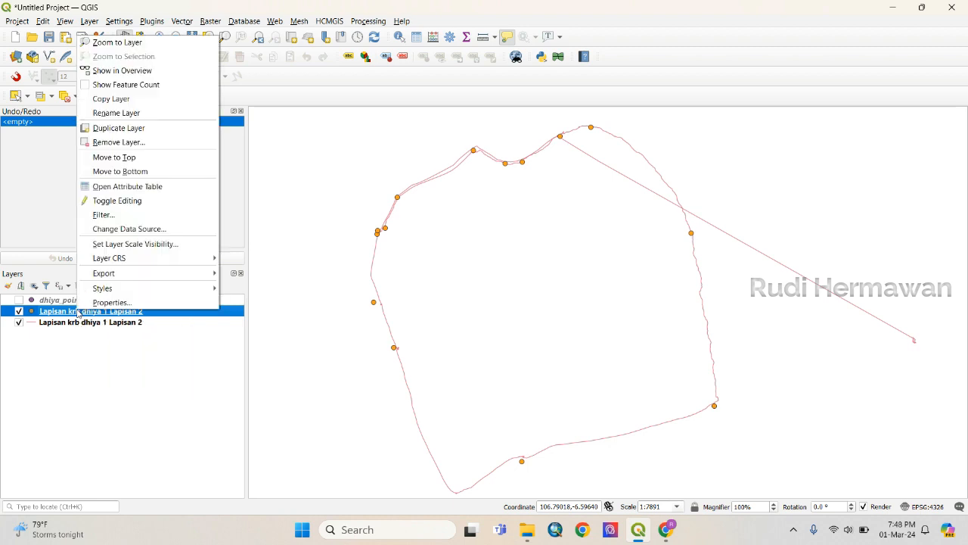
click(106, 304)
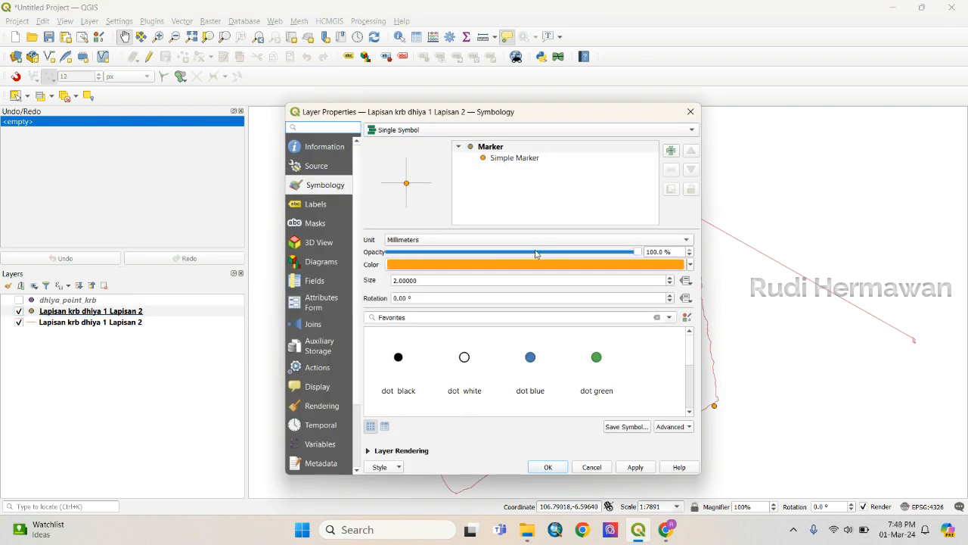
click(328, 169)
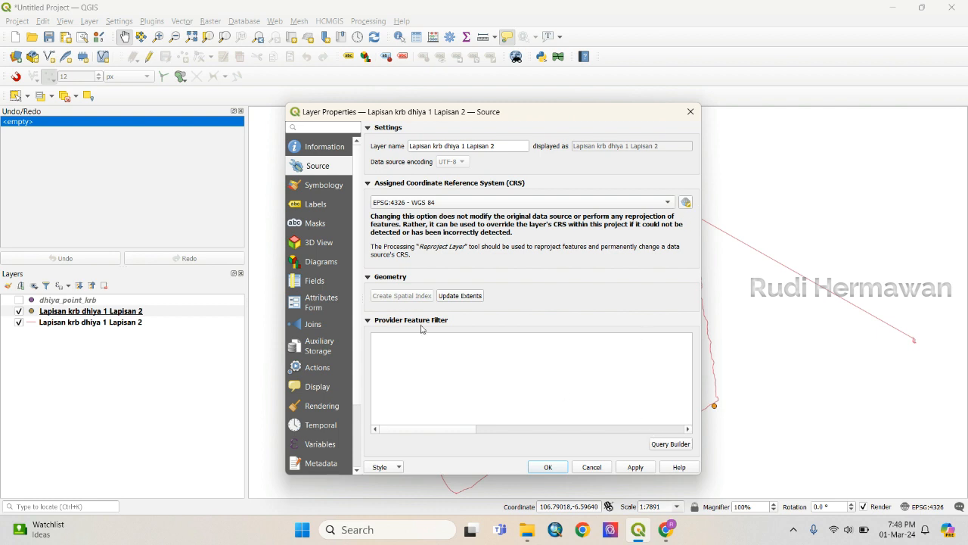
click(325, 148)
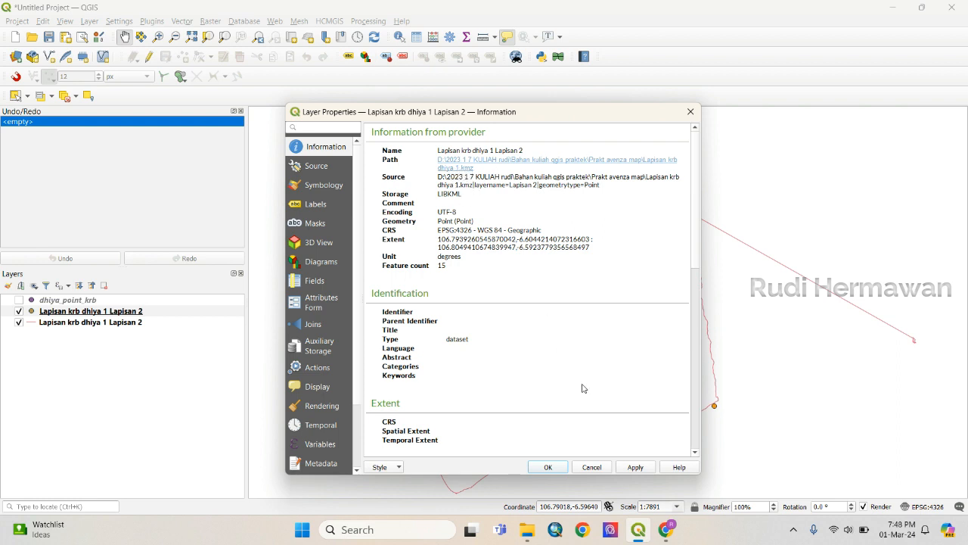
click(604, 469)
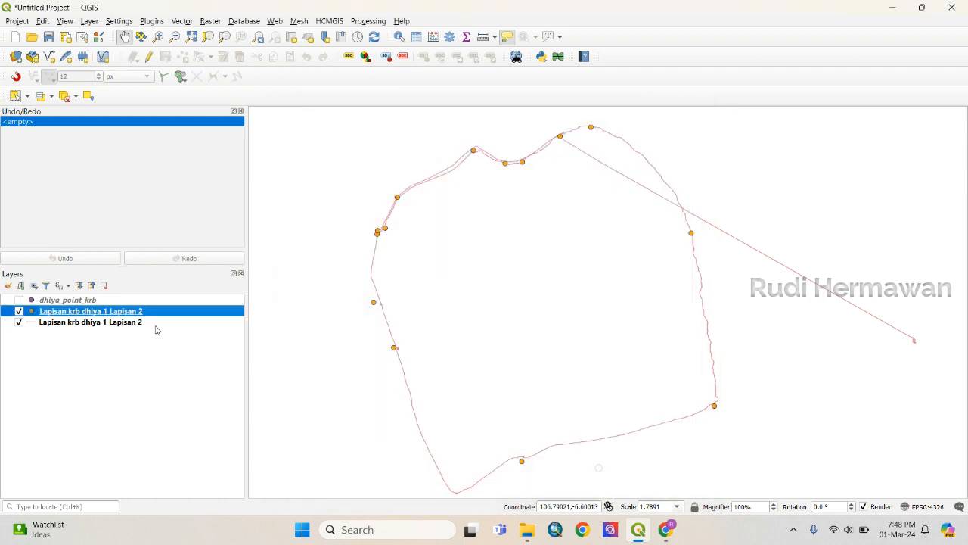
Check the path and storage format in the dhiya_point_krb layer's properties, and close them without changes
click(95, 298)
right_click(96, 298)
click(133, 295)
double_click(133, 296)
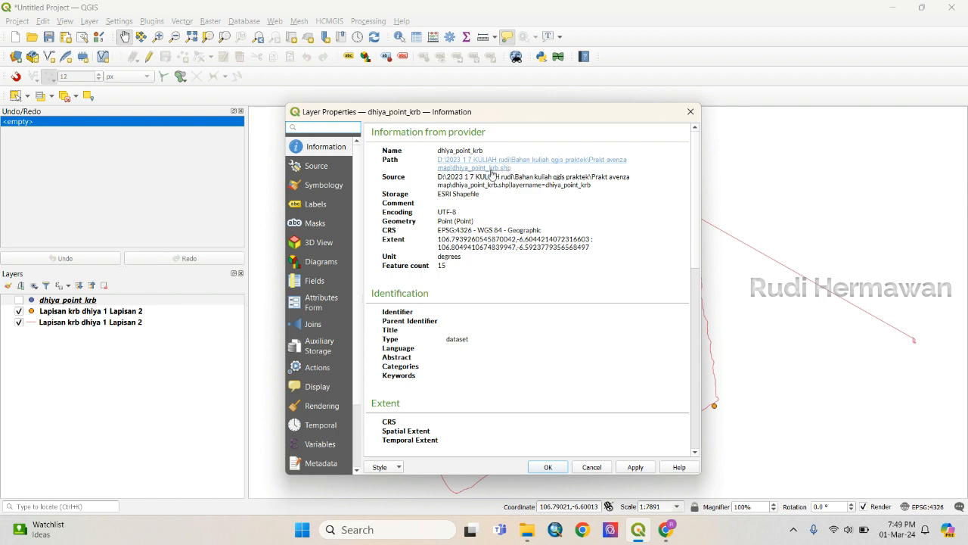
click(592, 467)
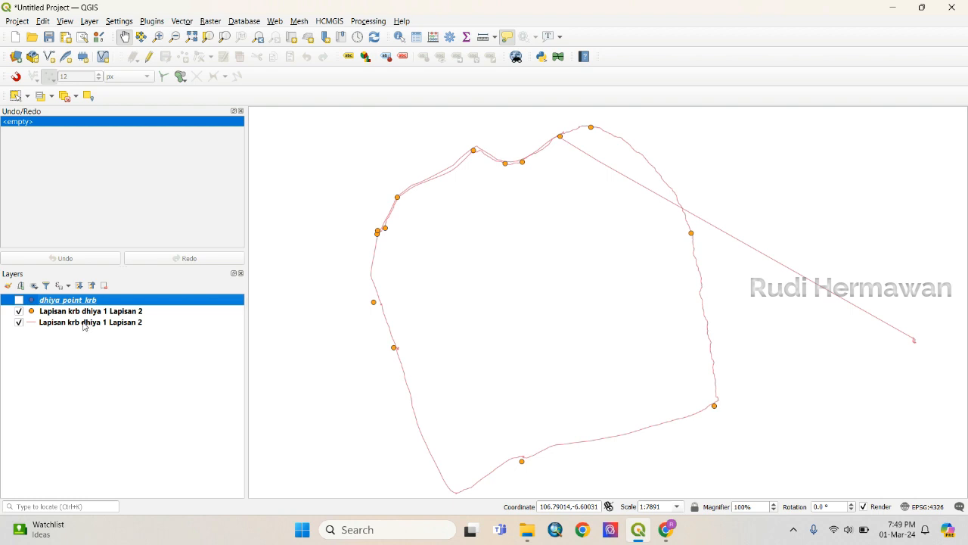
Start exporting the KMZ line layer's features, with ESRI Shapefile as the output format
click(69, 323)
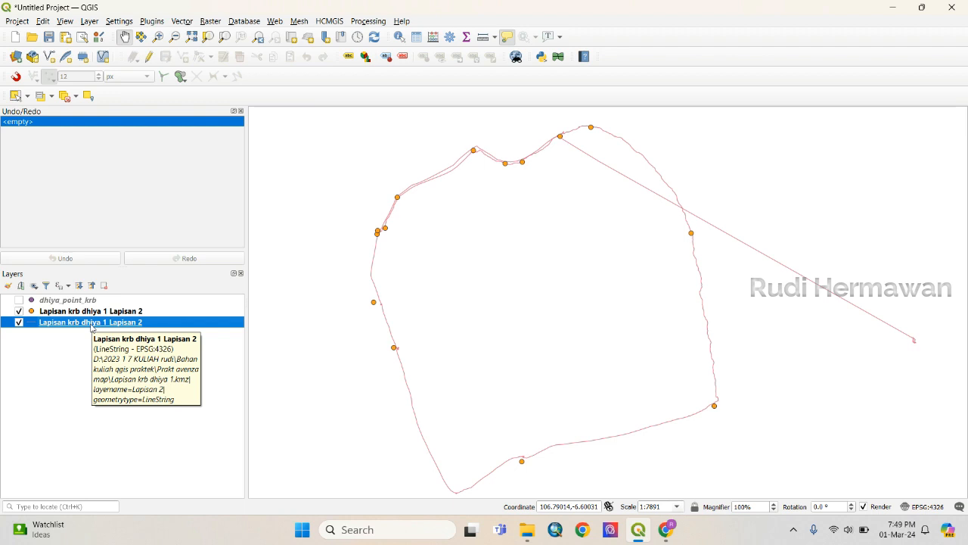
right_click(92, 326)
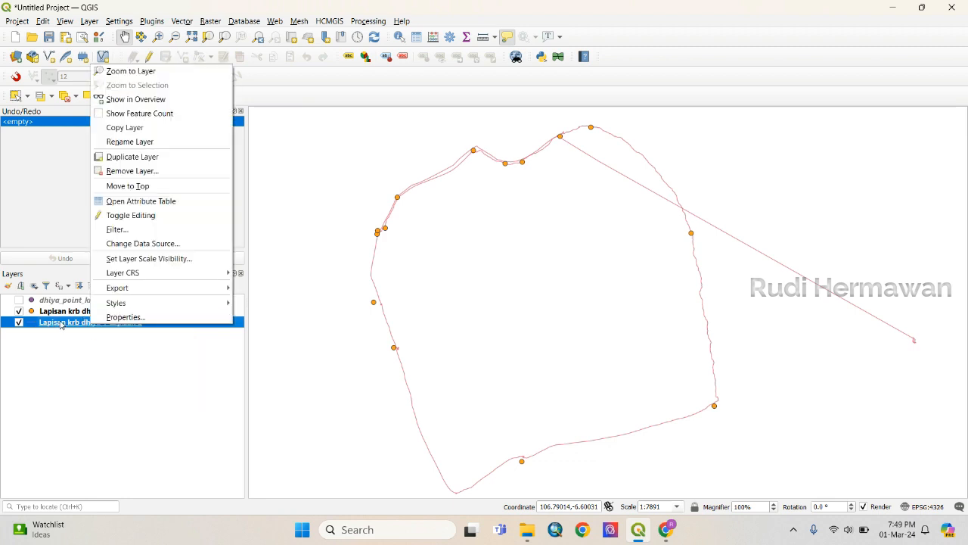
mouse_move(197, 288)
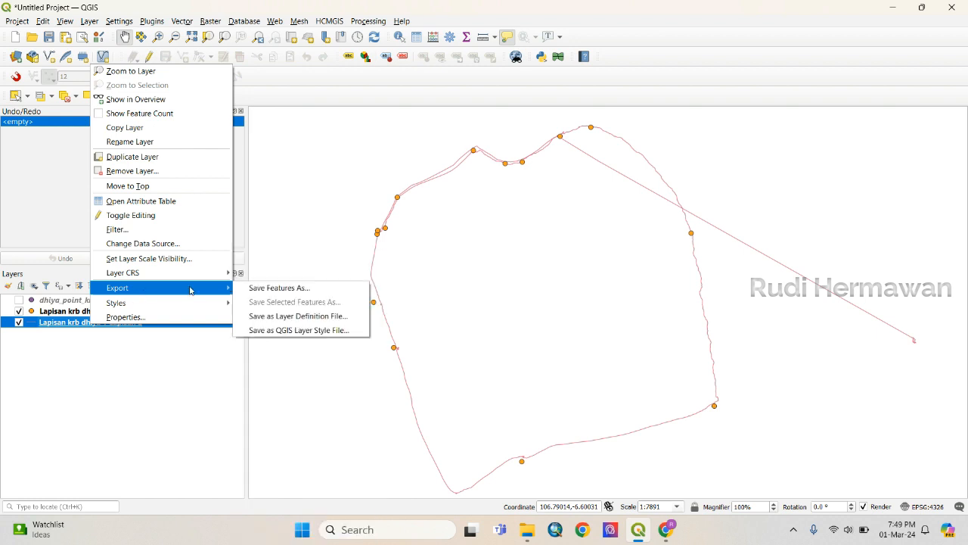
click(257, 289)
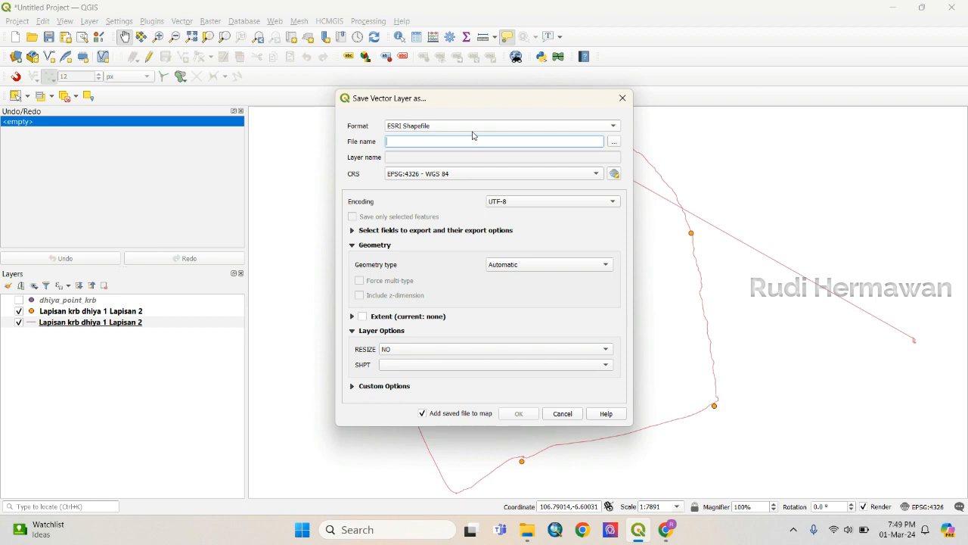
click(563, 127)
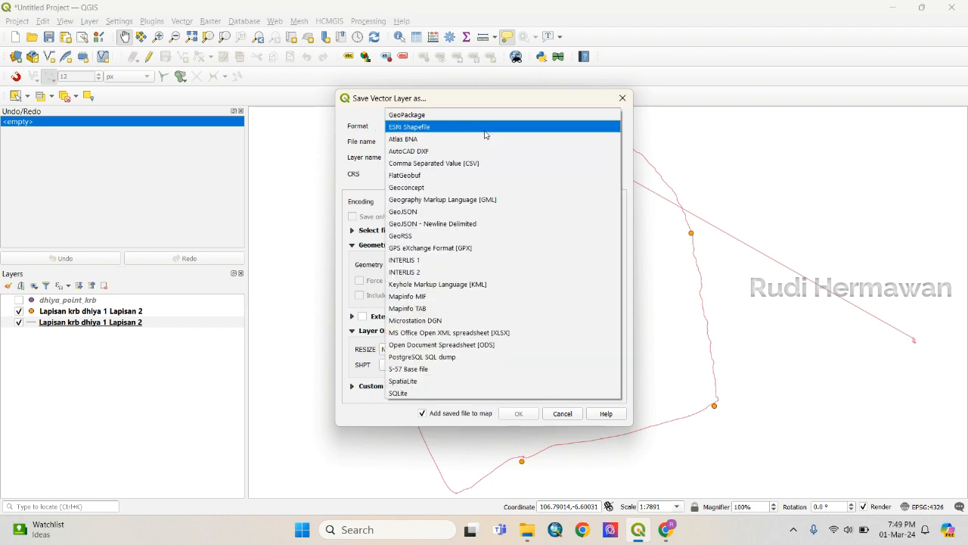
click(485, 128)
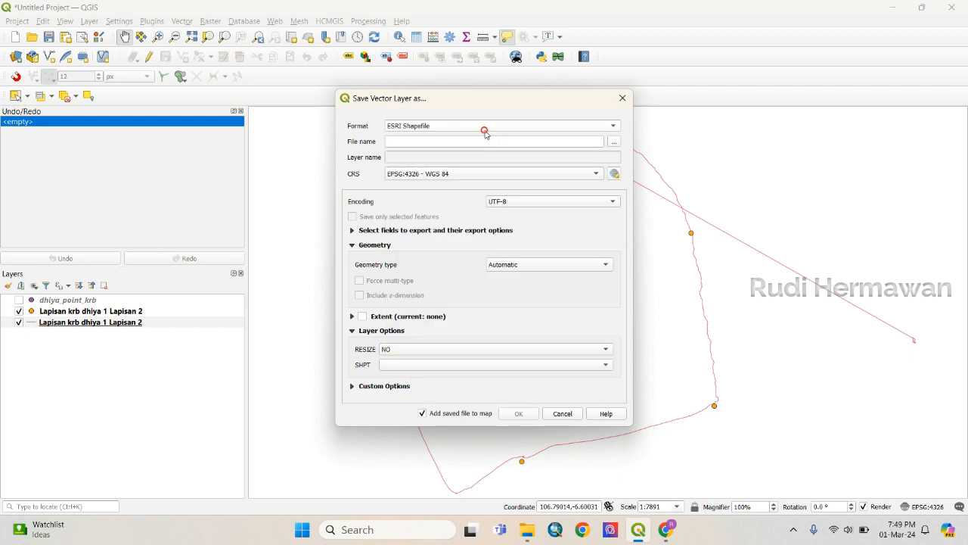
Save the line export as dhiya_line_krb.shp in the Prakt avenza map folder and add it to the map
click(614, 141)
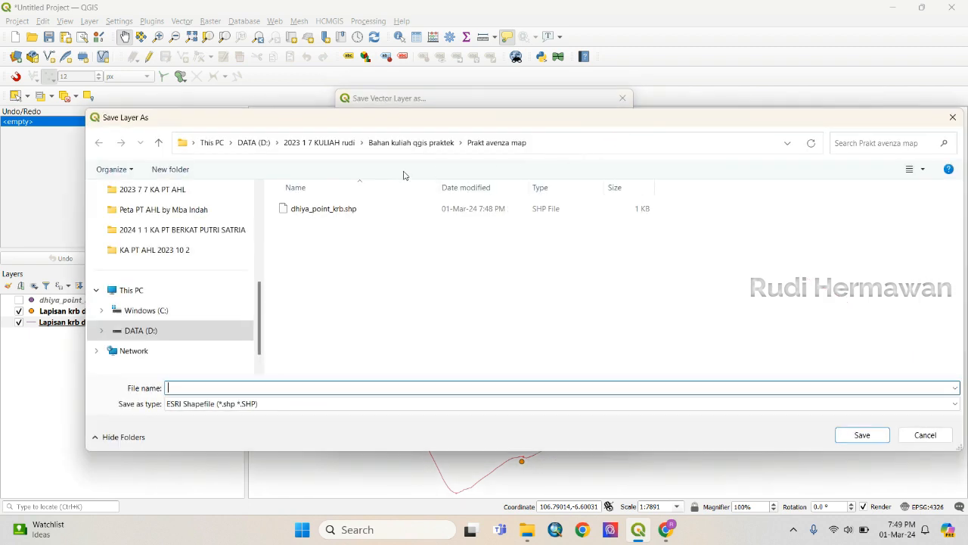
click(352, 211)
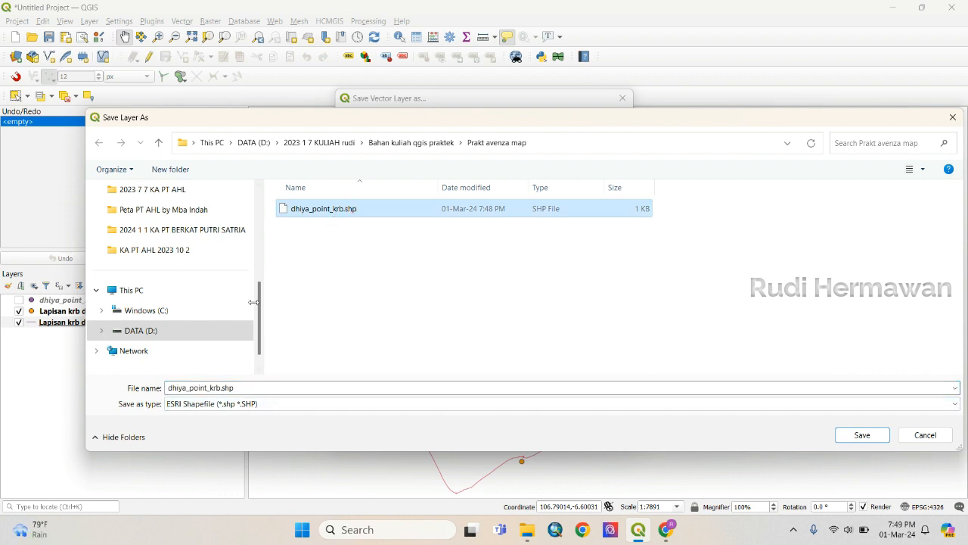
click(189, 387)
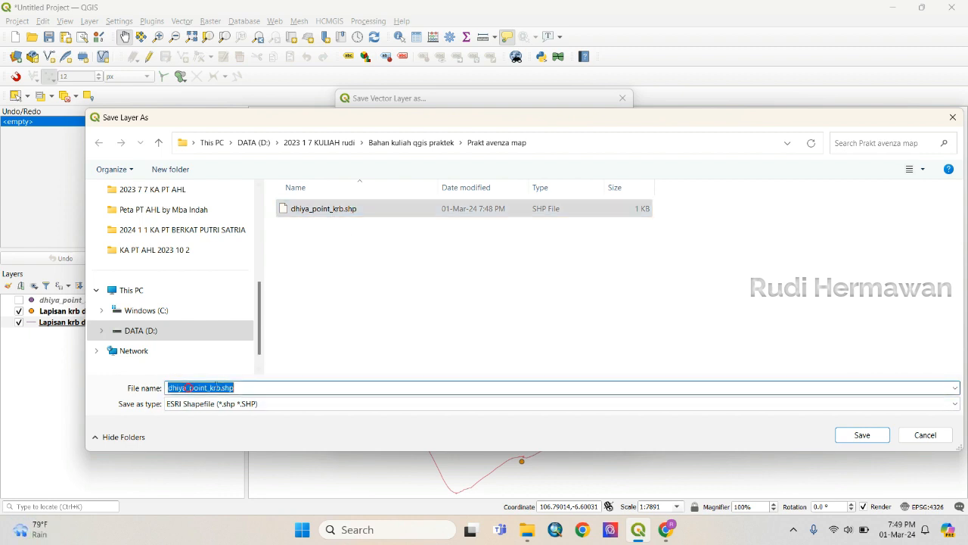
click(189, 387)
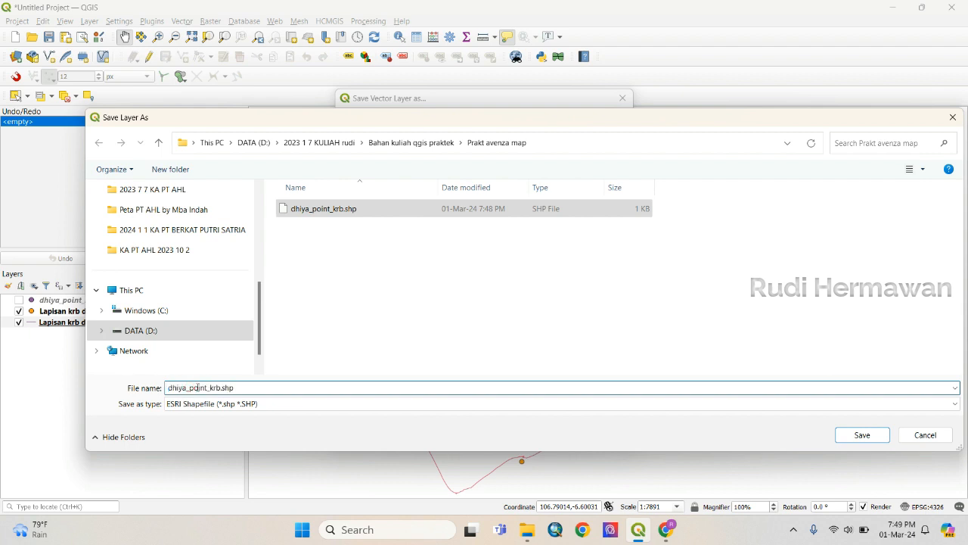
key(Delete)
key(Delete)
key(Delete)
key(Delete)
key(Delete)
text(line)
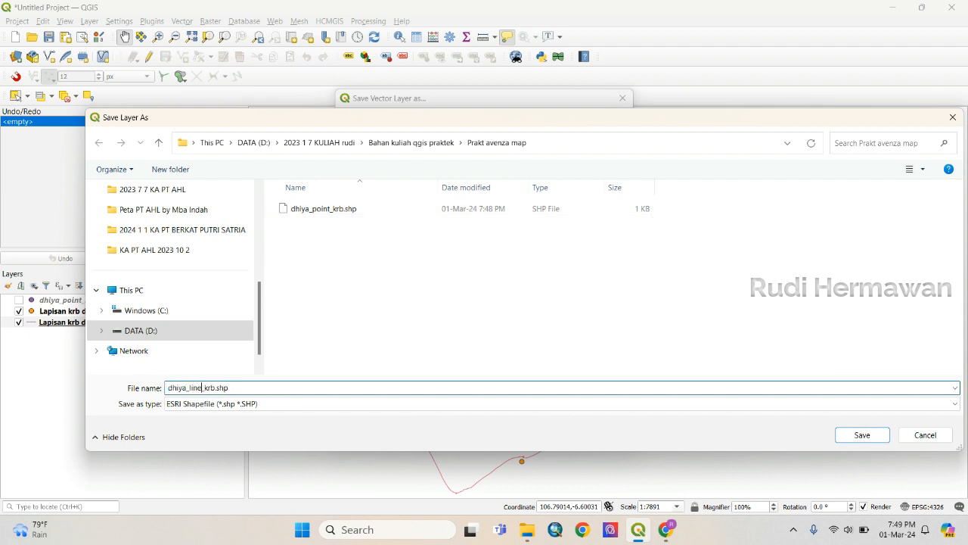
click(244, 407)
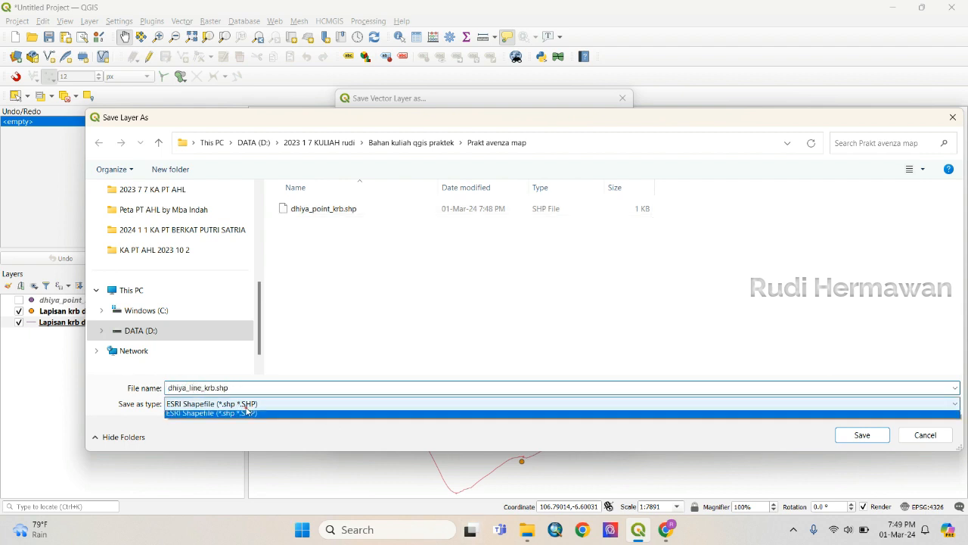
click(245, 409)
click(862, 435)
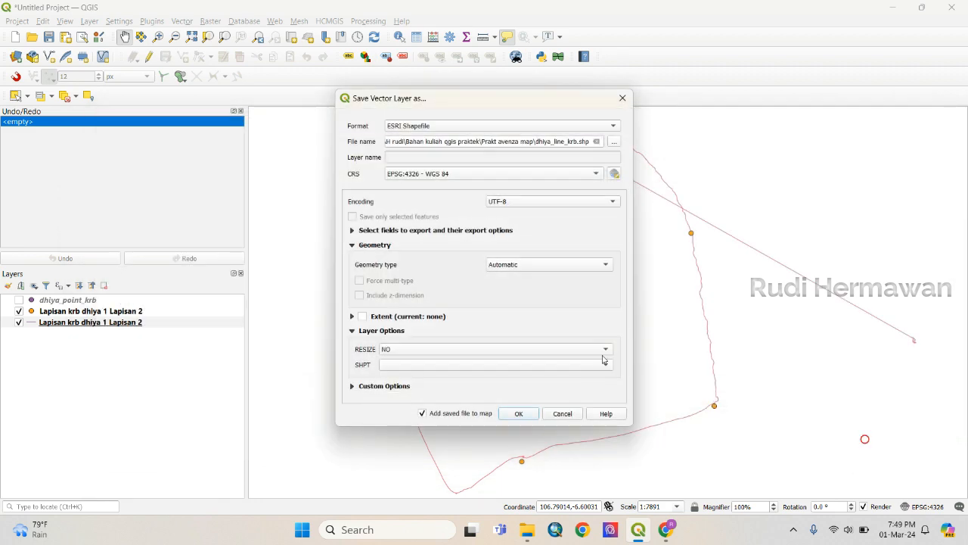
click(519, 413)
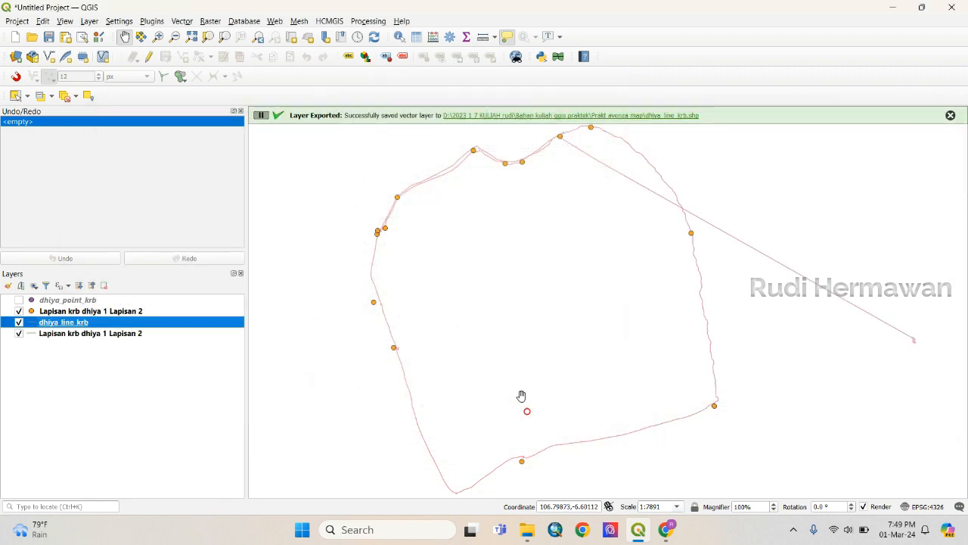
Switch the dhiya_line_krb layer off and on to compare it with the original KMZ line layer
click(19, 322)
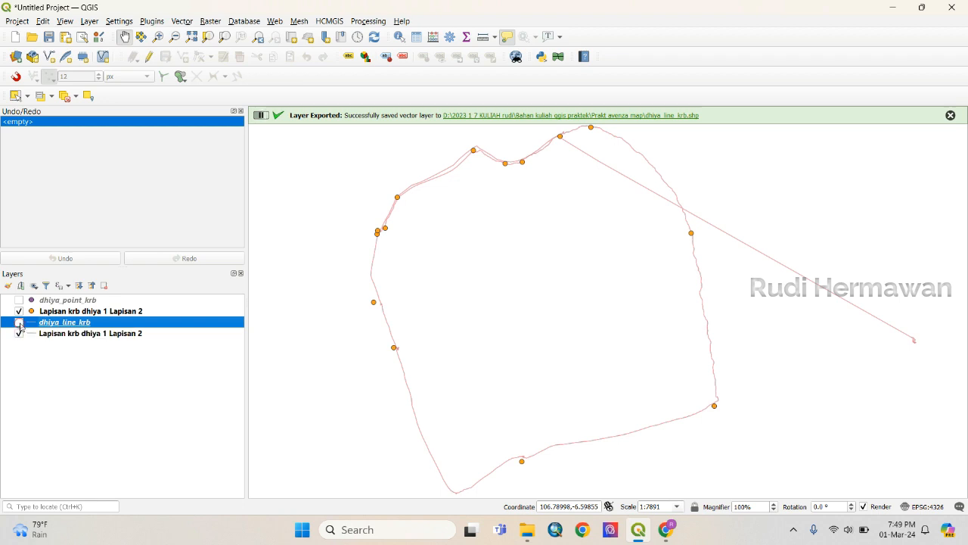
click(19, 322)
click(34, 335)
click(34, 324)
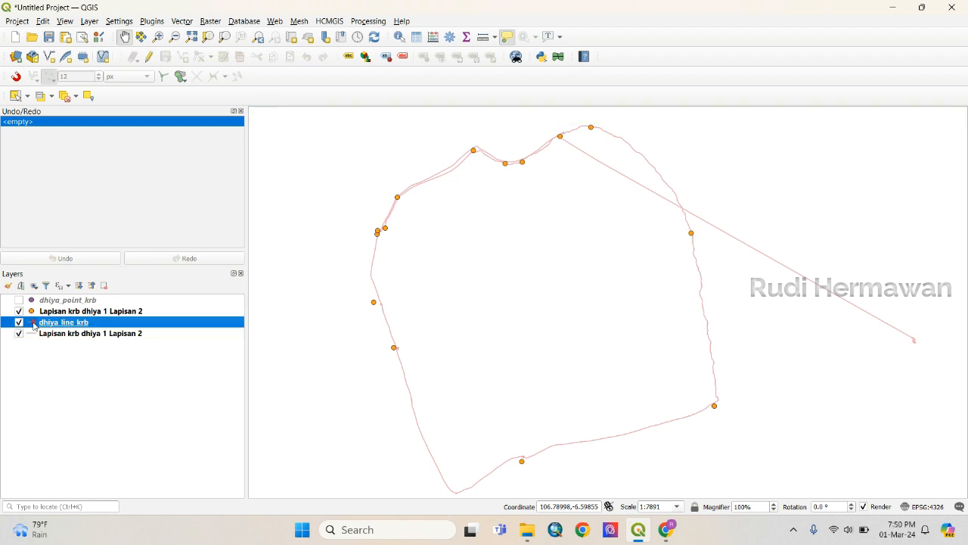
Style the dhiya_line_krb layer's simple line in bright green with a stroke width of 0.46 mm
double_click(33, 324)
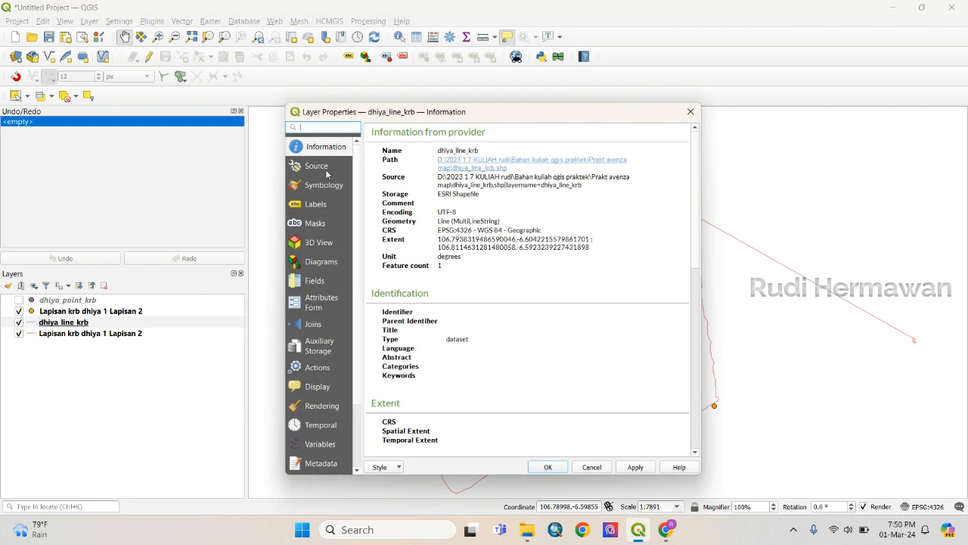
click(325, 187)
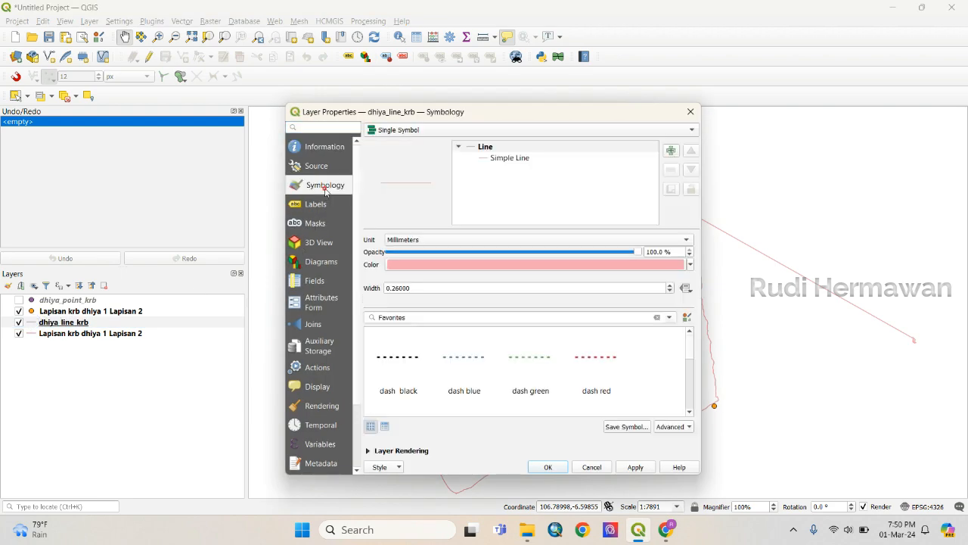
click(496, 160)
click(594, 261)
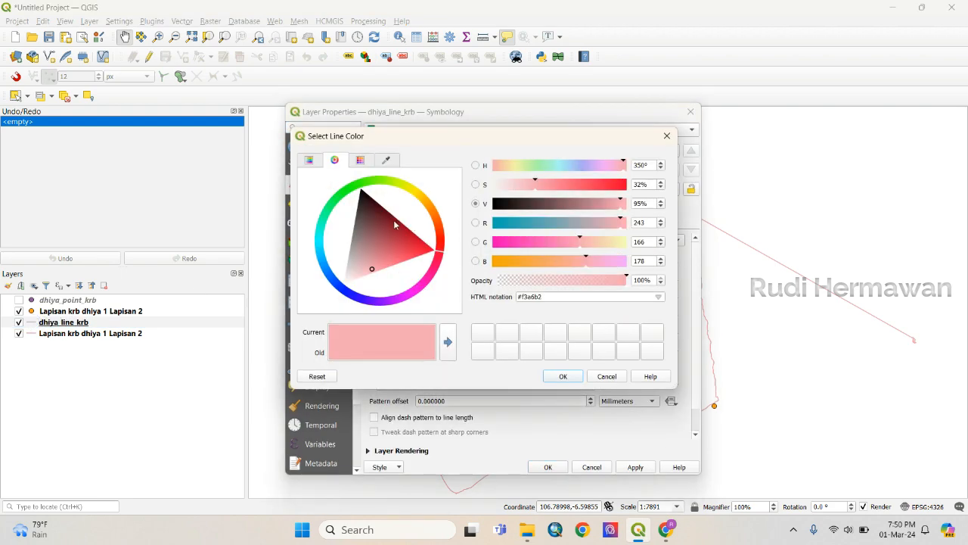
click(341, 194)
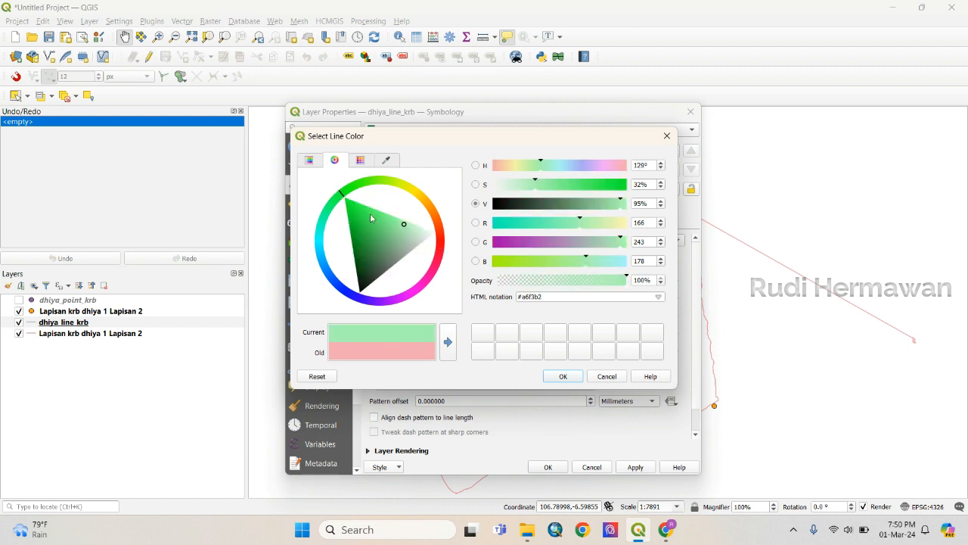
click(361, 212)
click(563, 376)
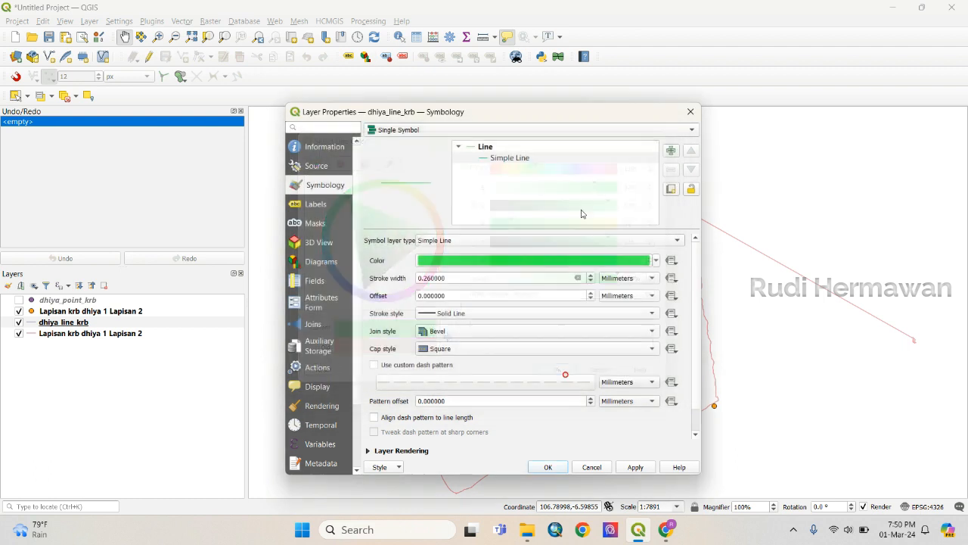
click(591, 274)
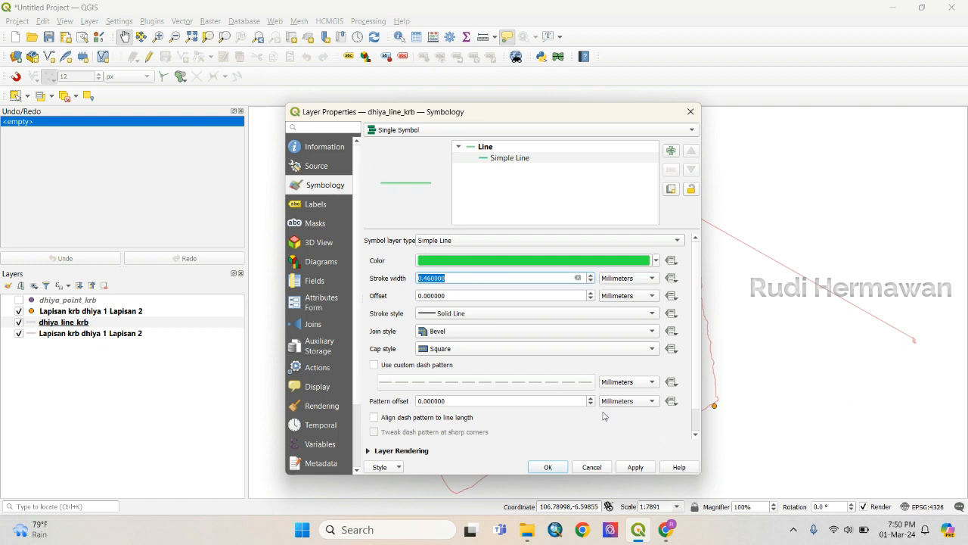
click(628, 467)
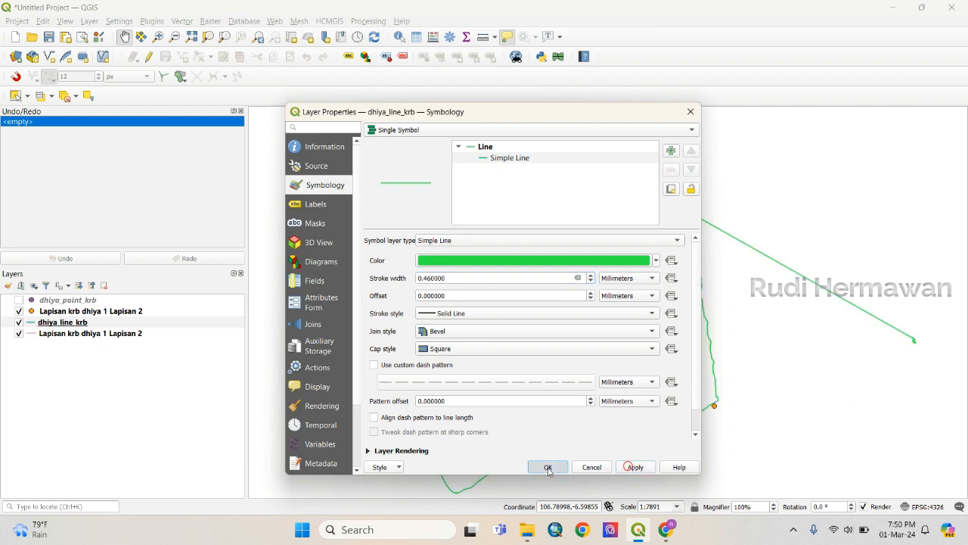
click(548, 469)
Toggle the green dhiya_line_krb line's visibility to check that it overlays the original KMZ track
click(18, 322)
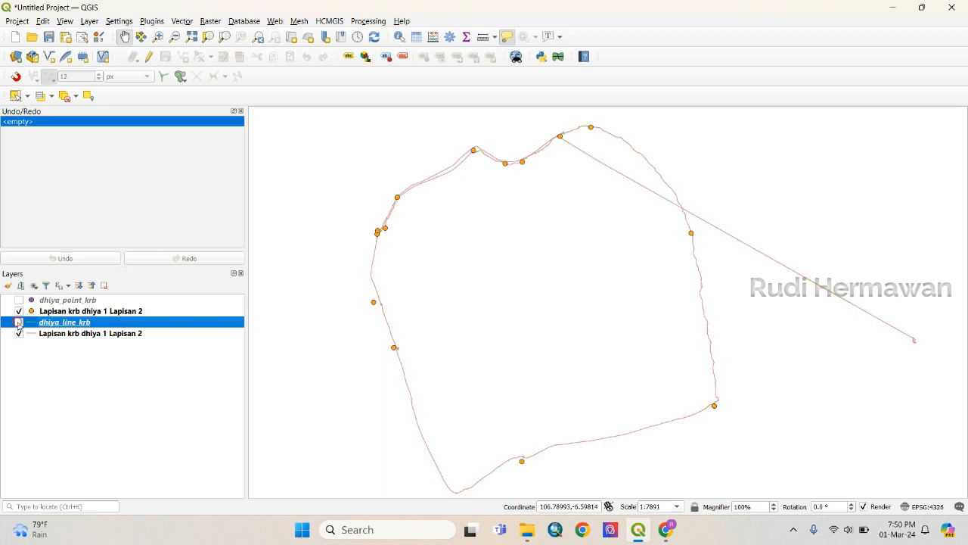
click(18, 322)
click(18, 322)
click(19, 323)
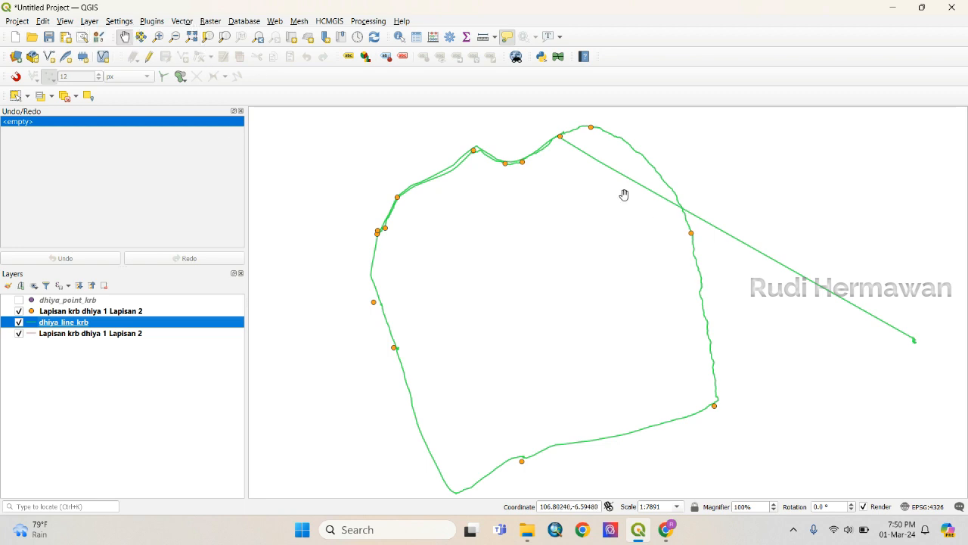
Add 3_polygon_bgr.shp from the Bahan kuliah qgis praktek folder as a vector layer and zoom to it
click(90, 21)
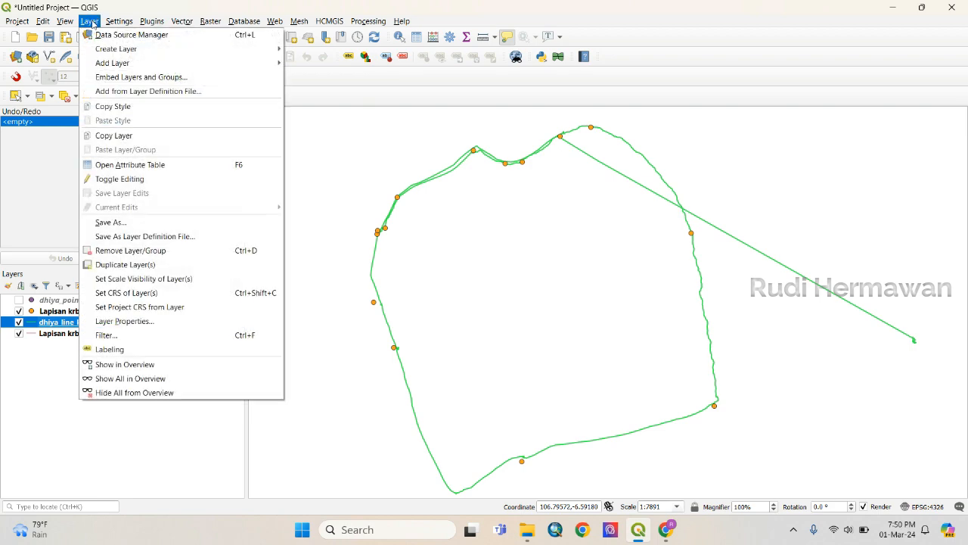
mouse_move(152, 62)
click(333, 64)
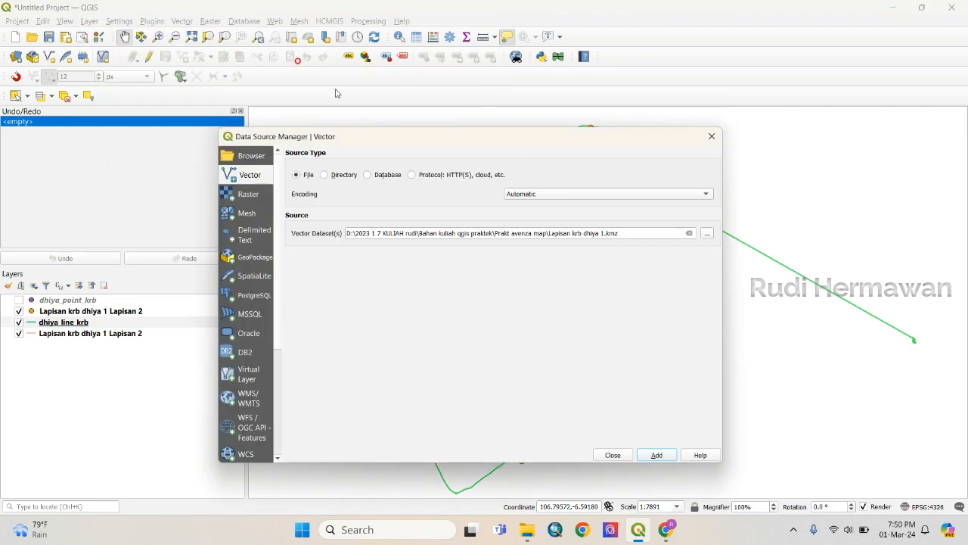
click(706, 233)
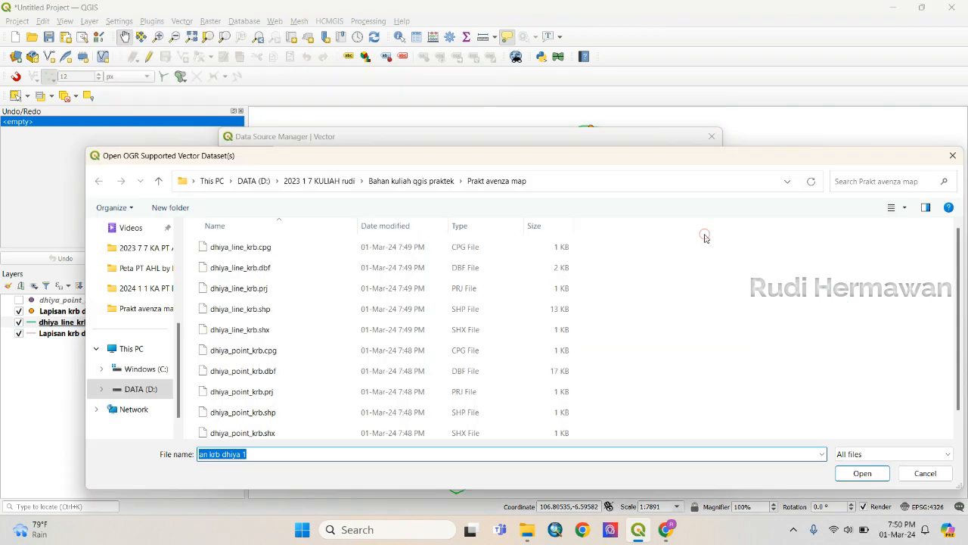
click(415, 183)
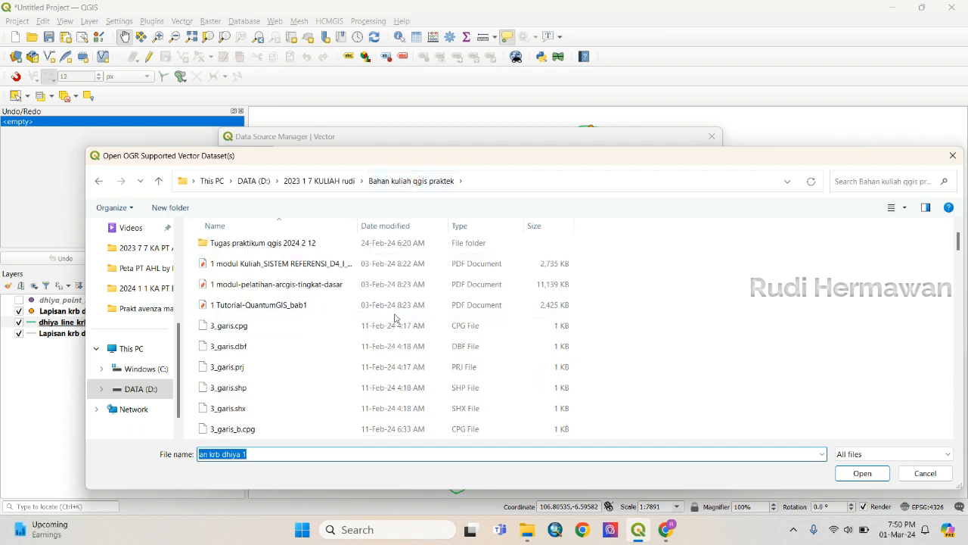
scroll(394, 318, down, 1)
scroll(394, 320, down, 3)
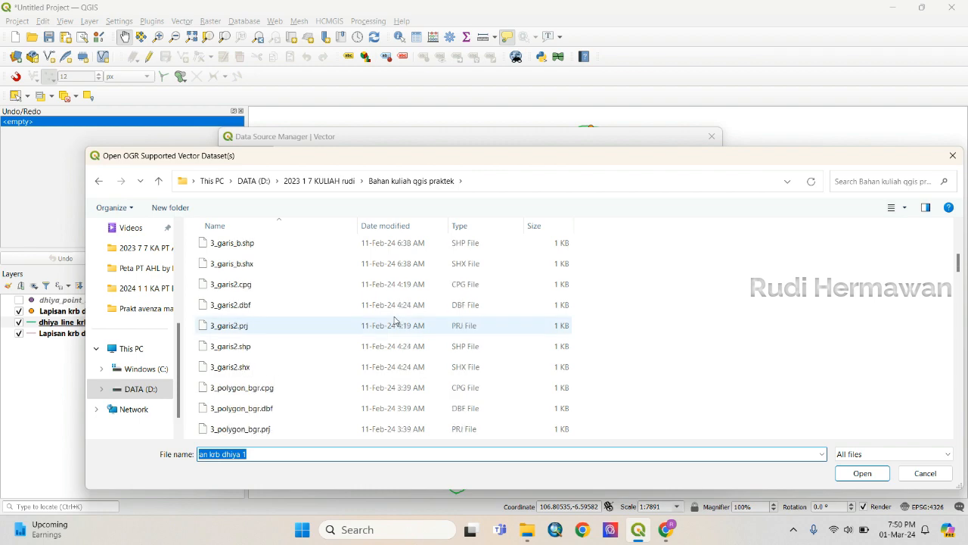
scroll(394, 320, down, 1)
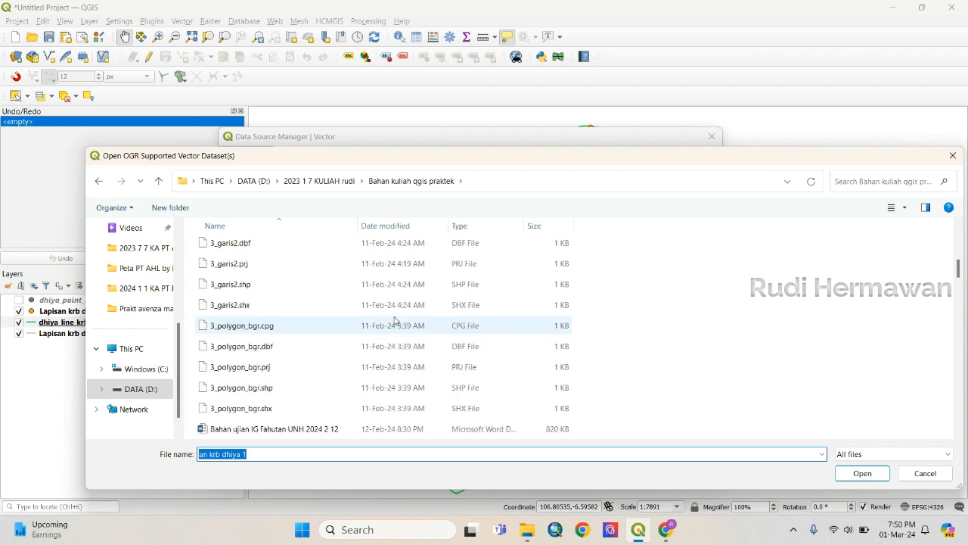
click(324, 394)
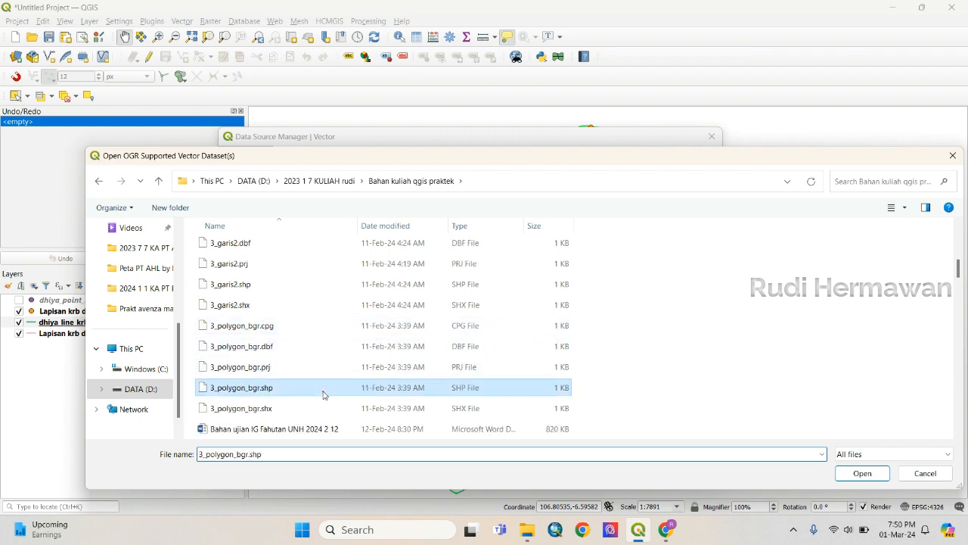
click(860, 474)
click(656, 455)
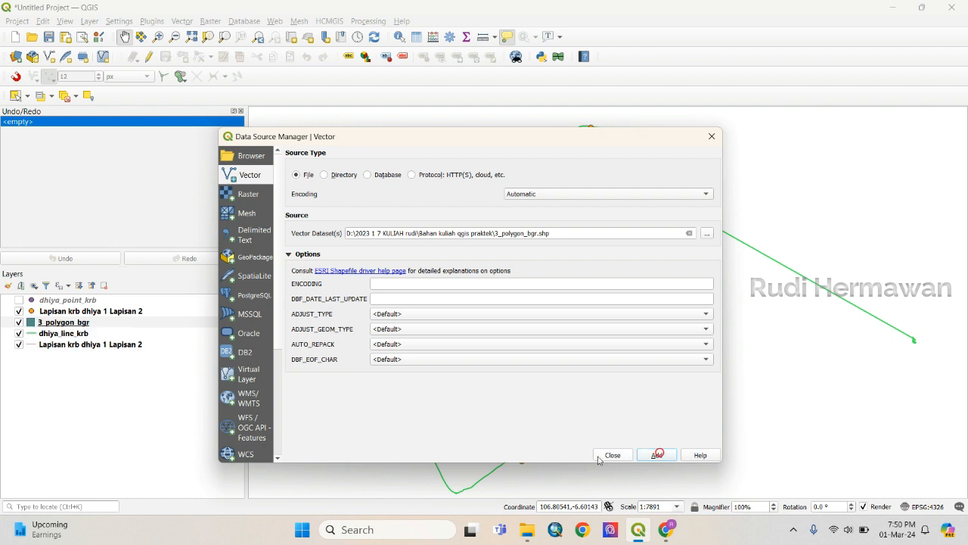
click(599, 456)
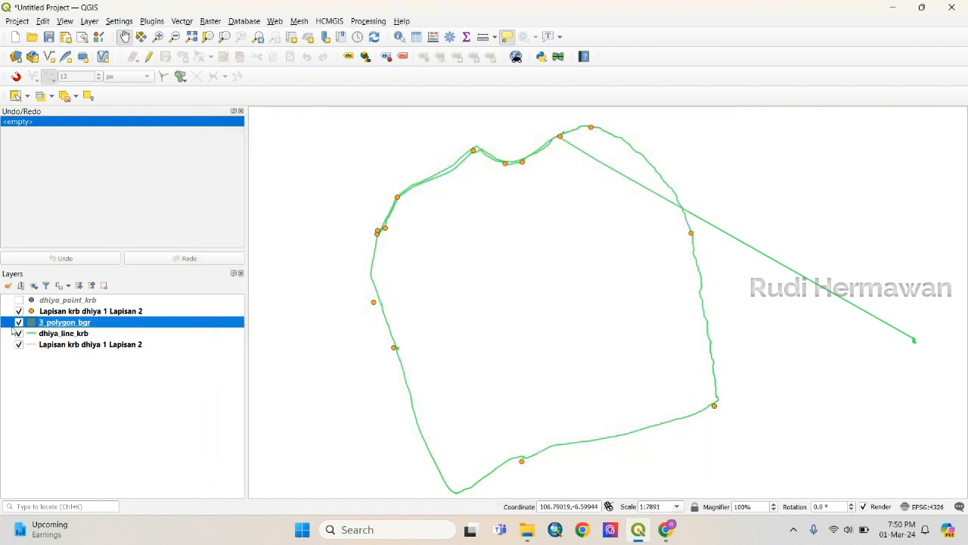
right_click(90, 325)
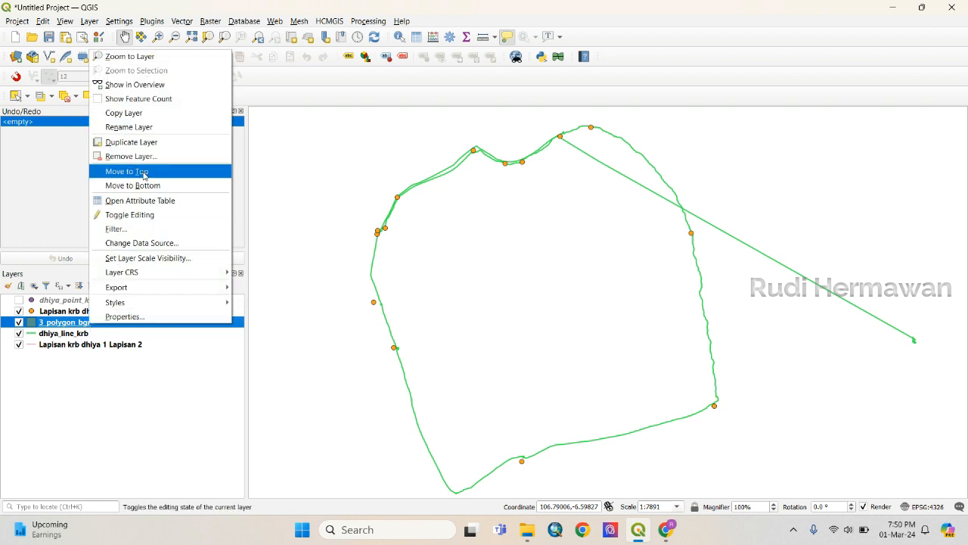
click(165, 55)
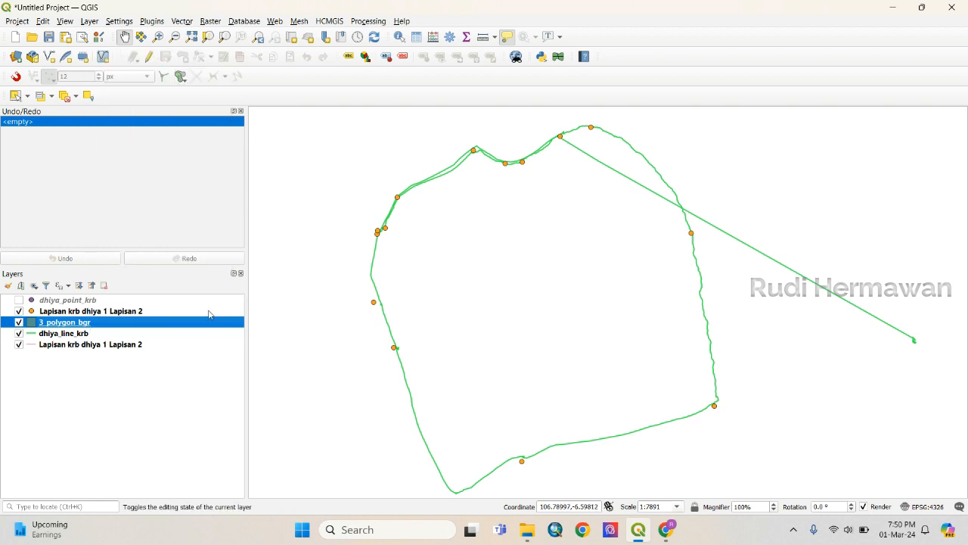
Hide the original KMZ point and line layers, keeping dhiya_line_krb displayed and the KMZ line's symbology unchanged
click(19, 333)
double_click(29, 344)
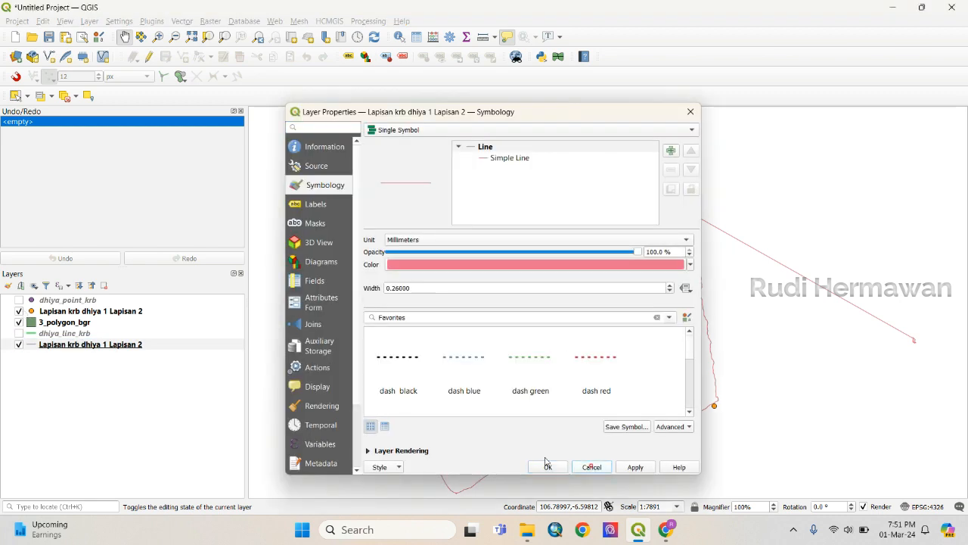
click(590, 465)
click(19, 311)
click(18, 344)
click(19, 333)
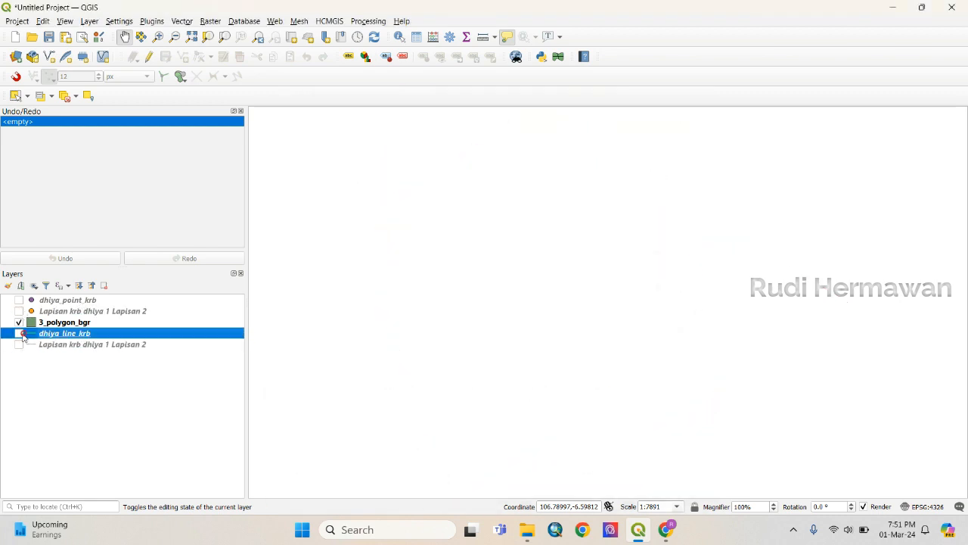
Remove the 3_polygon_bgr layer from the project
right_click(48, 324)
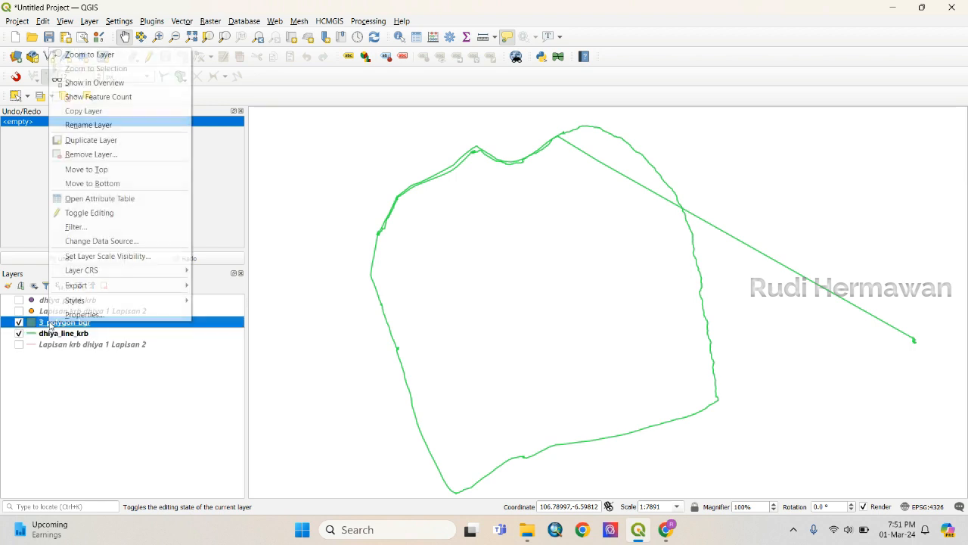
click(103, 154)
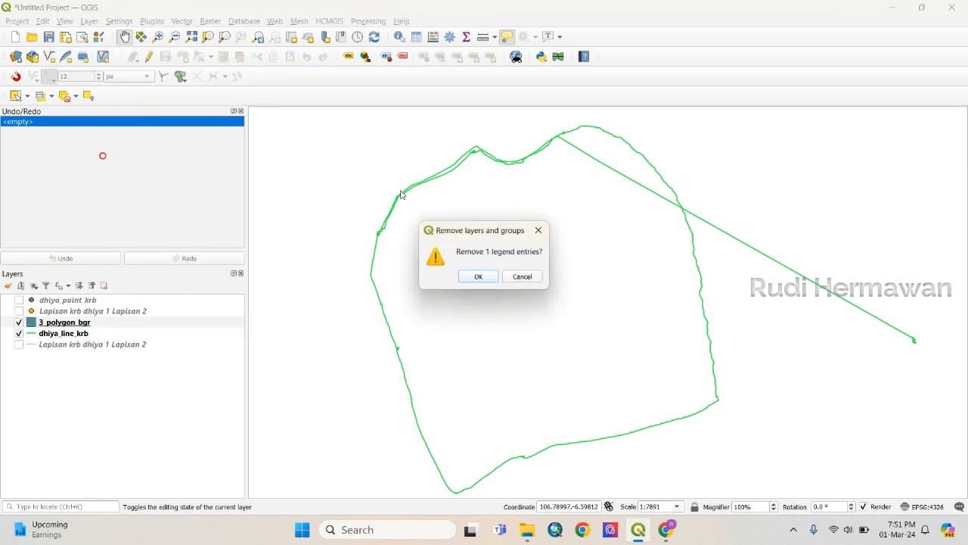
click(466, 274)
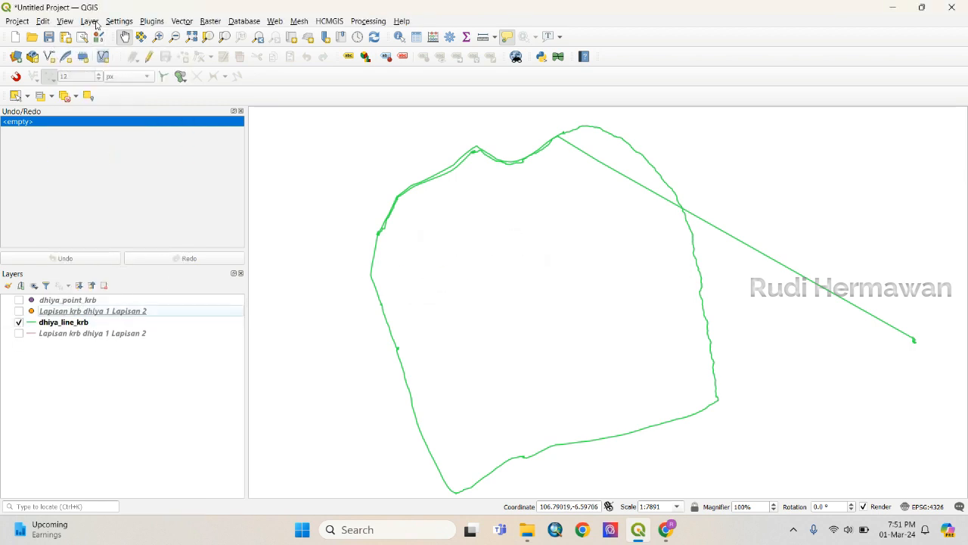
Add digitasi_polygon.shp from the Bahan kuliah qgis praktek folder as a vector layer
click(90, 22)
mouse_move(182, 63)
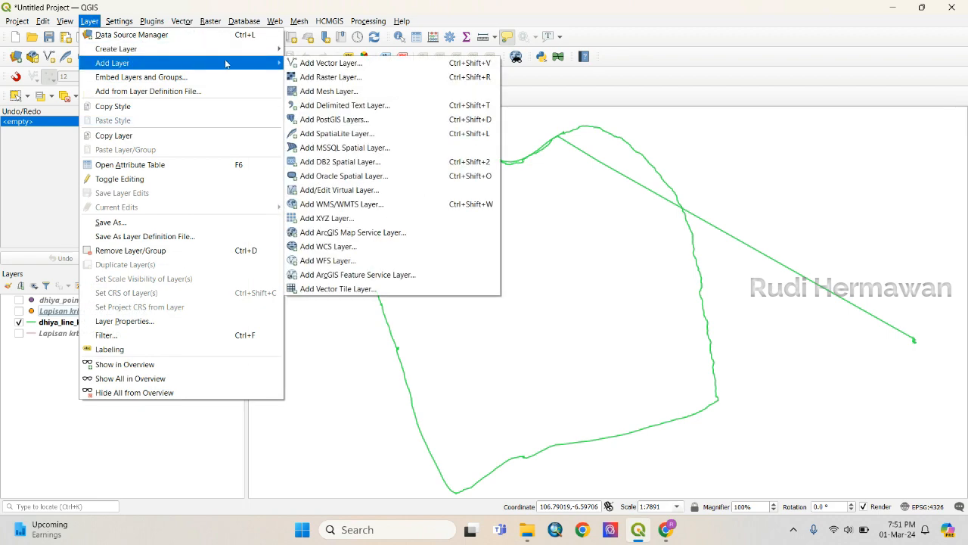
click(316, 63)
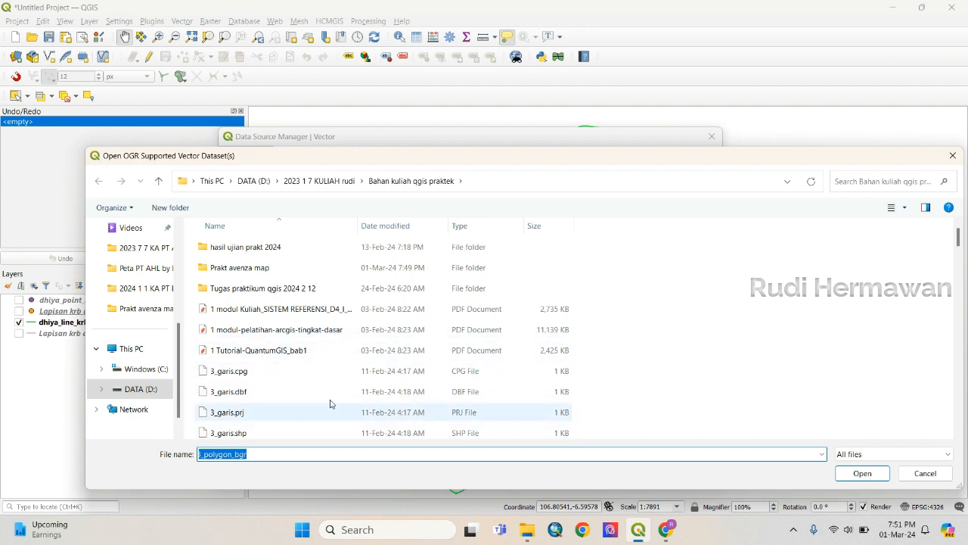
scroll(339, 391, down, 10)
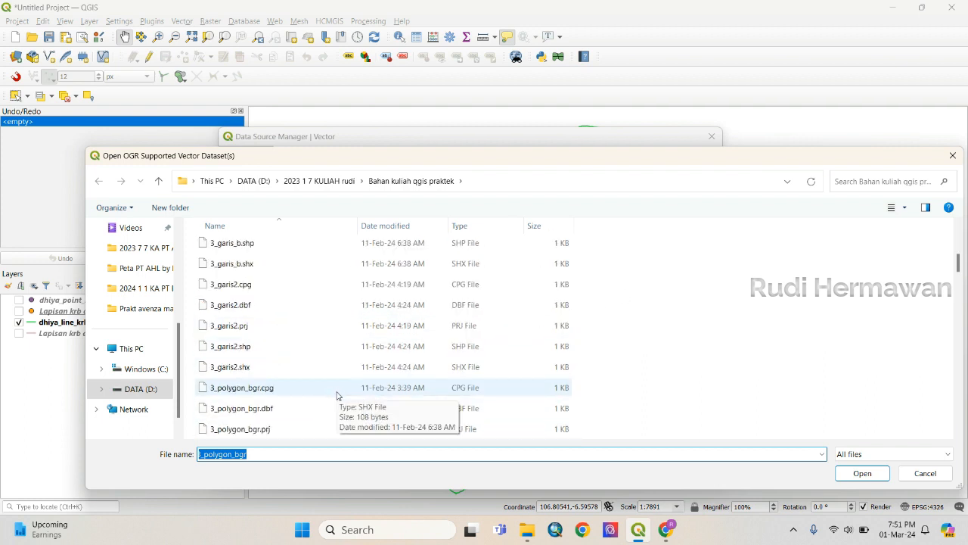
scroll(337, 395, down, 6)
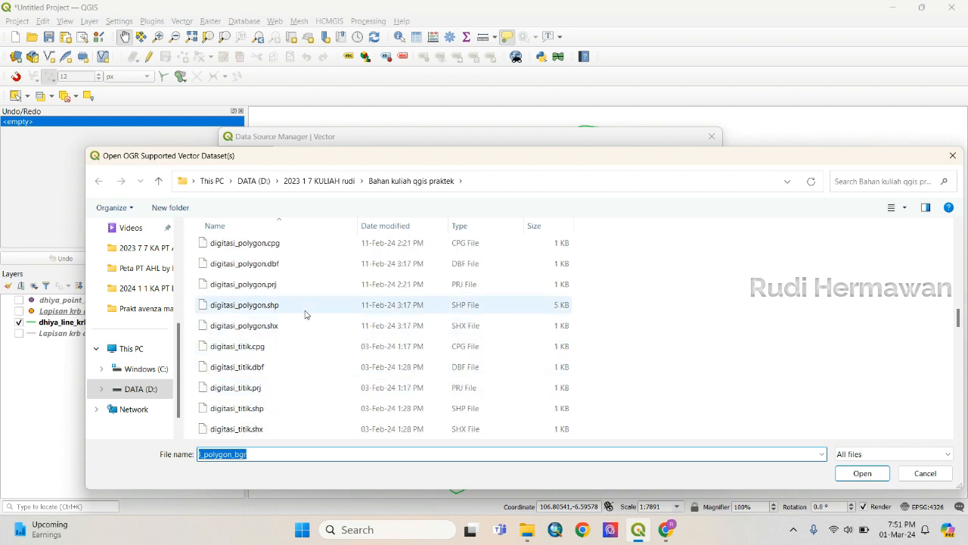
click(305, 307)
click(862, 473)
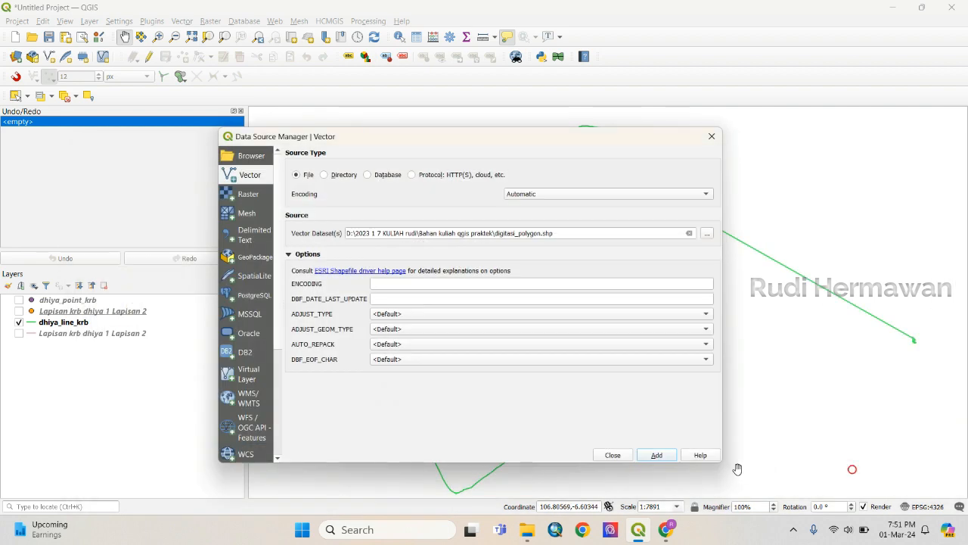
click(657, 455)
click(613, 455)
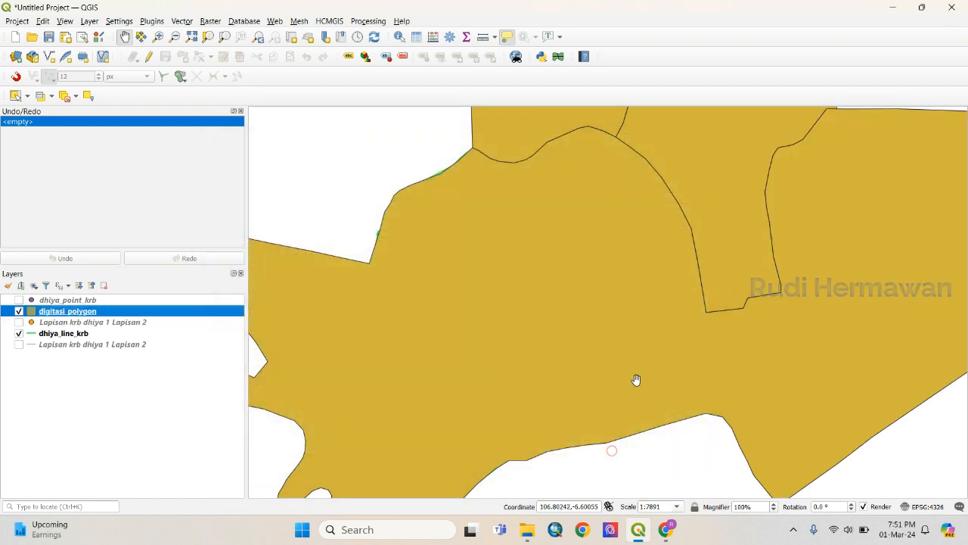
Move the digitasi_polygon layer beneath all other layers and compare the dhiya_line_krb track with the polygons
scroll(636, 379, down, 1)
scroll(635, 380, down, 1)
scroll(635, 380, up, 2)
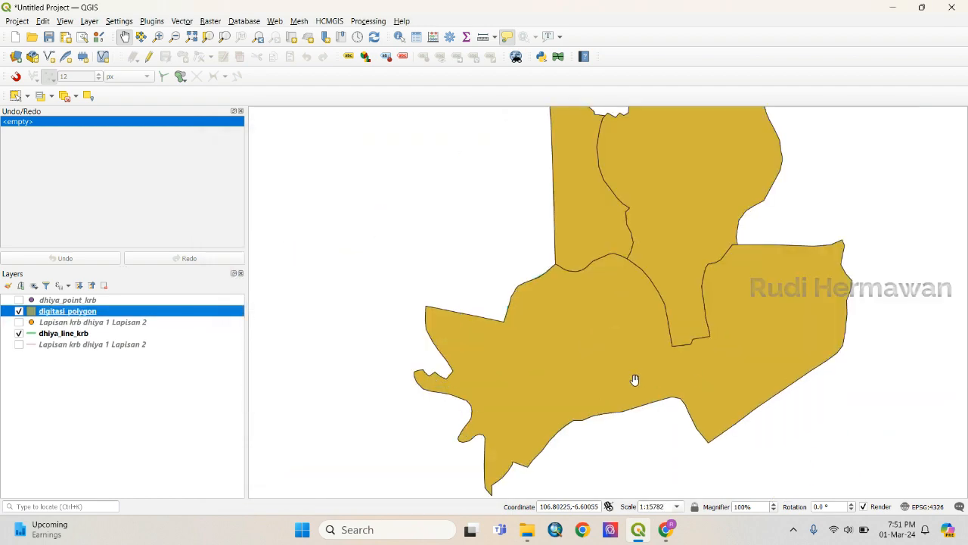
scroll(634, 380, down, 2)
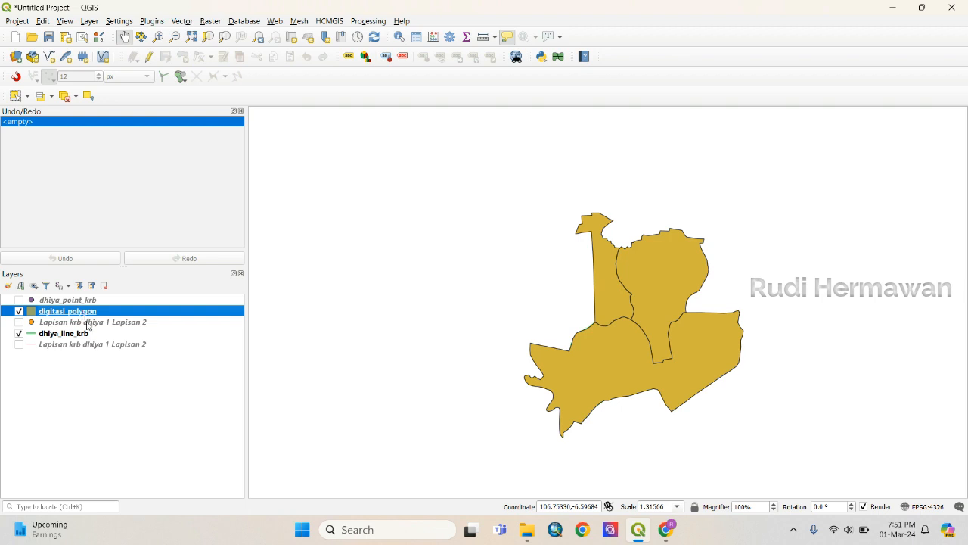
drag(87, 325, 91, 366)
scroll(633, 356, up, 1)
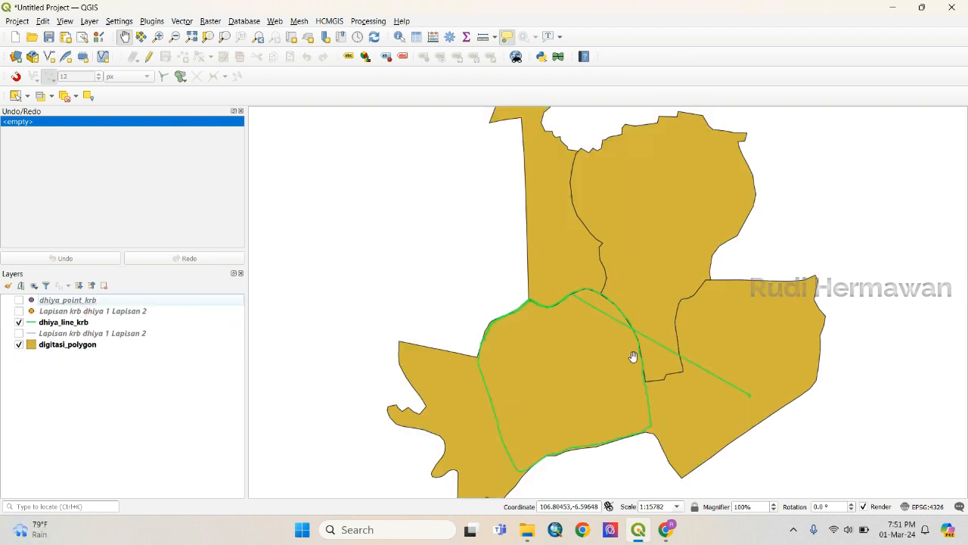
scroll(579, 291, down, 1)
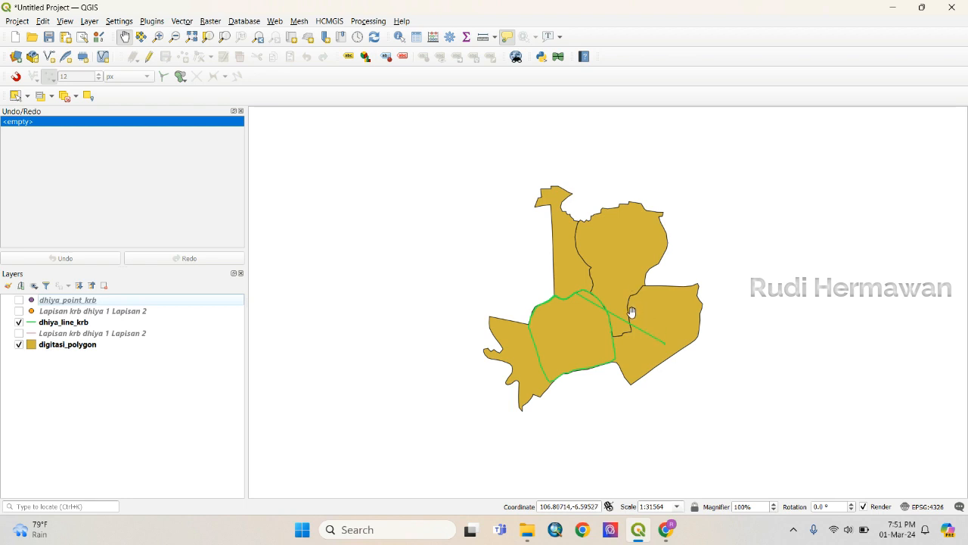
scroll(648, 328, up, 1)
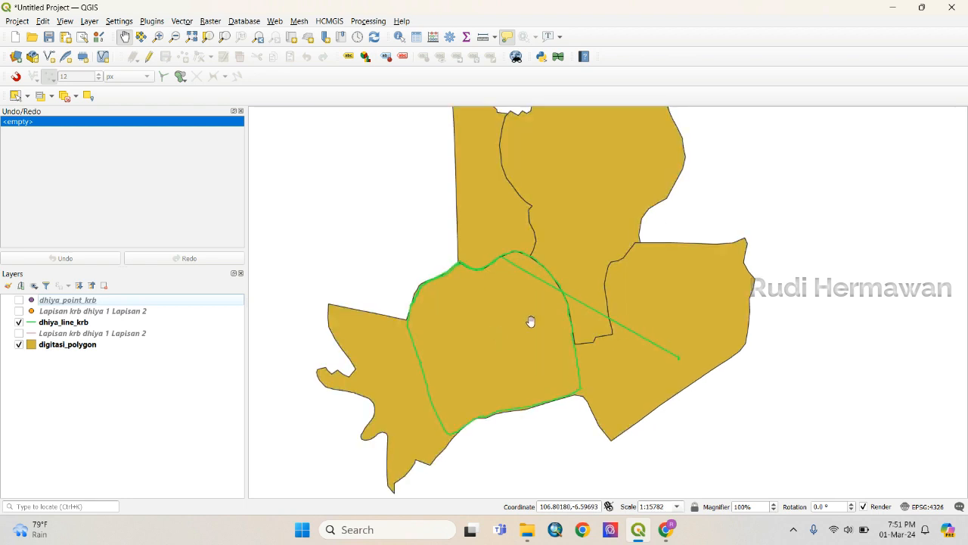
scroll(532, 321, down, 1)
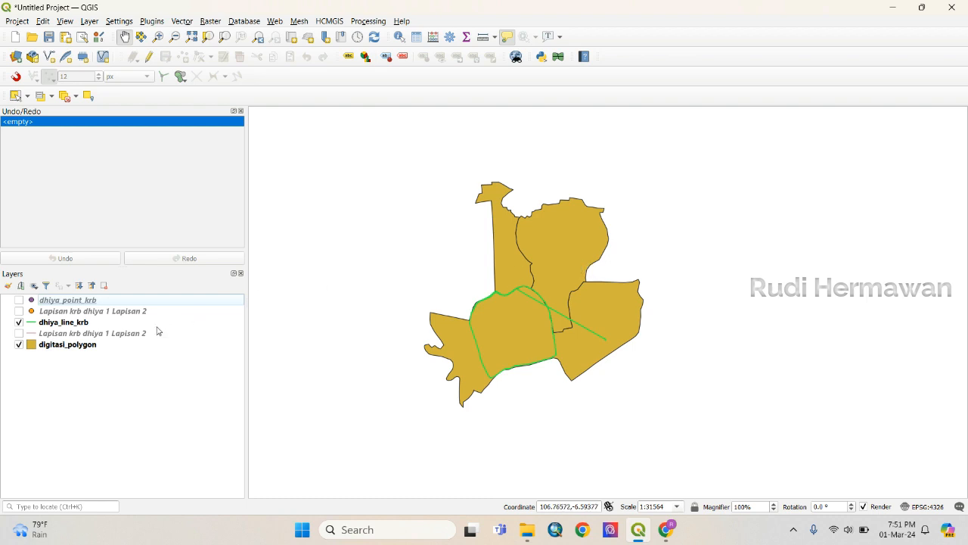
Examine the attribute table of digitasi_polygon for its field names and values
right_click(92, 348)
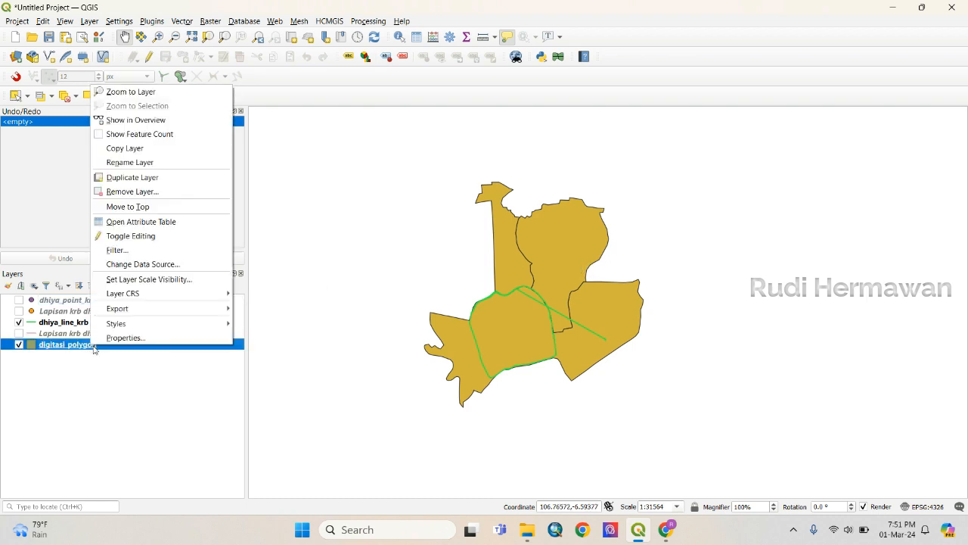
click(131, 223)
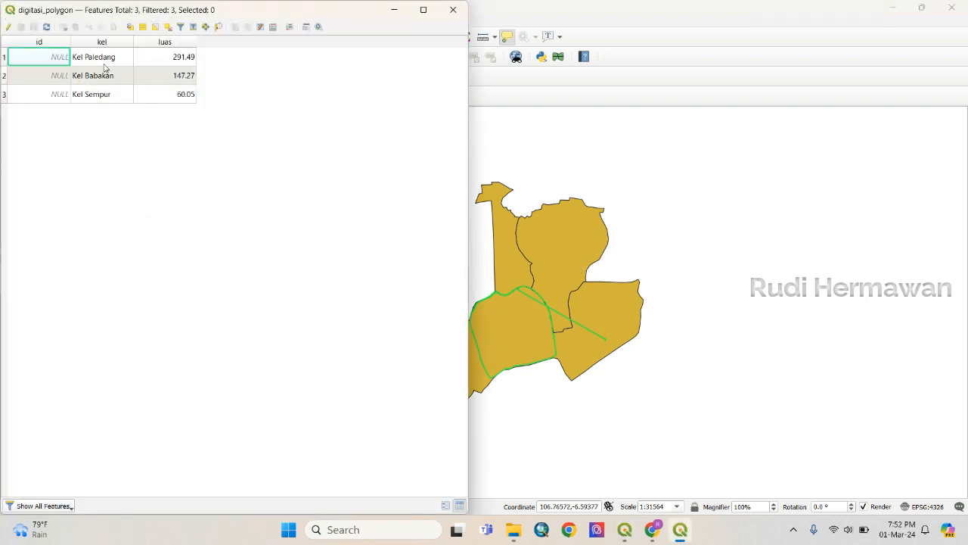
click(453, 9)
Enable single labels on the digitasi_polygon layer using the kel field as the label value
right_click(113, 344)
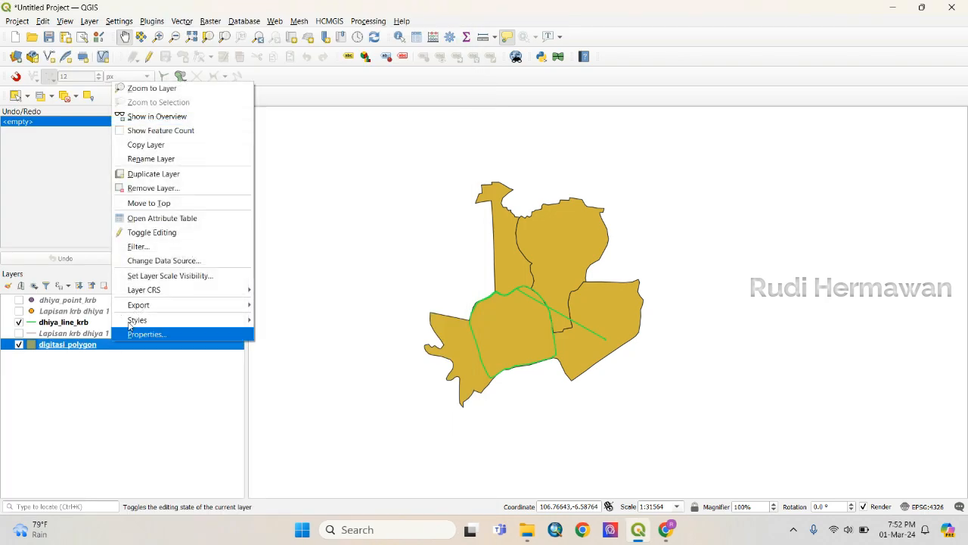
click(130, 333)
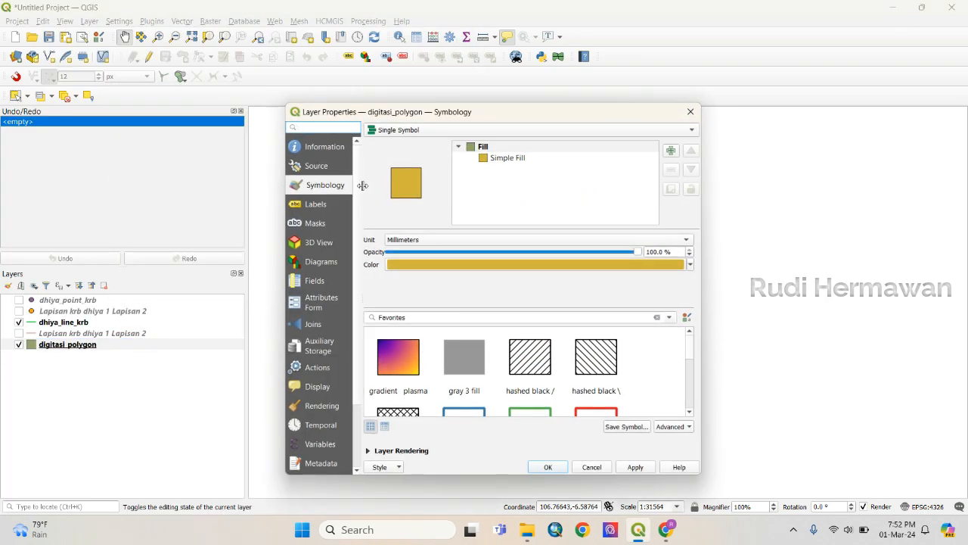
click(317, 206)
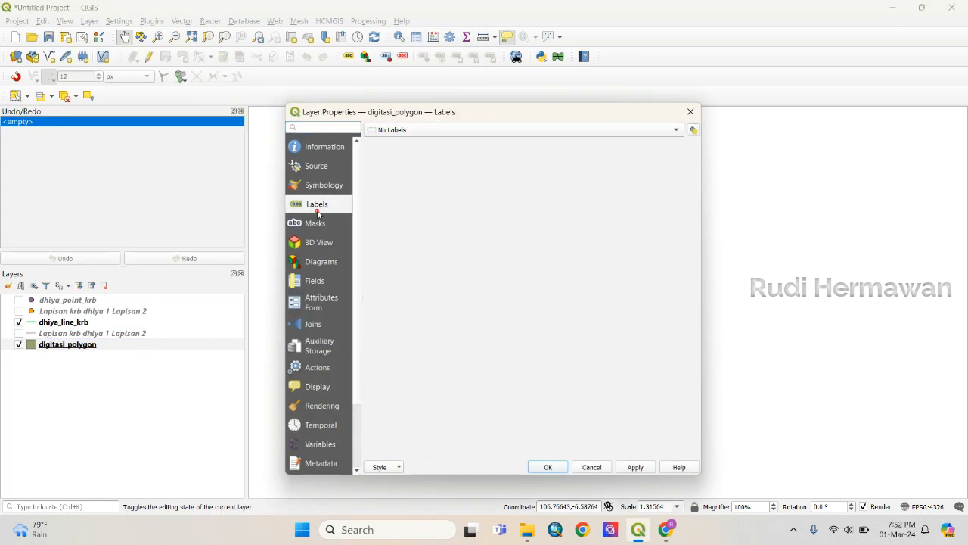
click(412, 130)
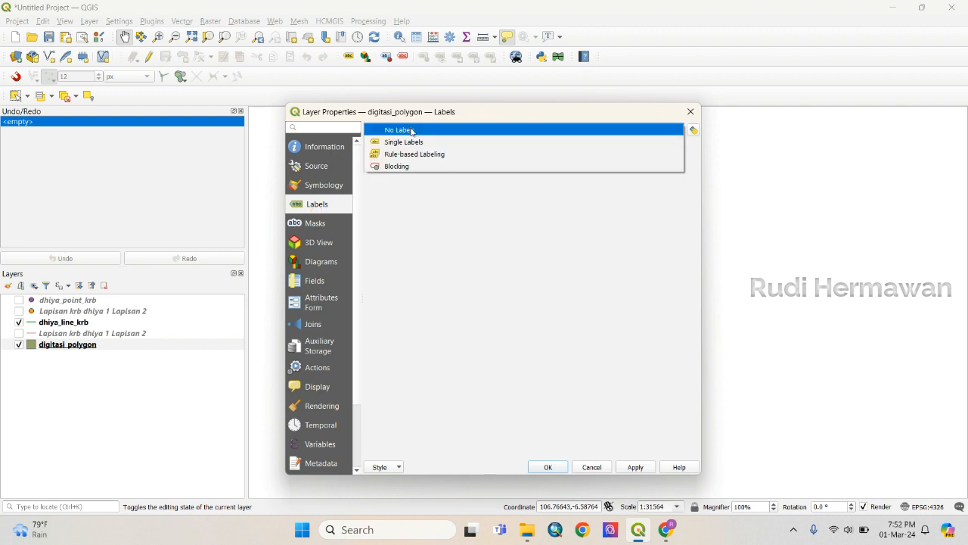
click(412, 142)
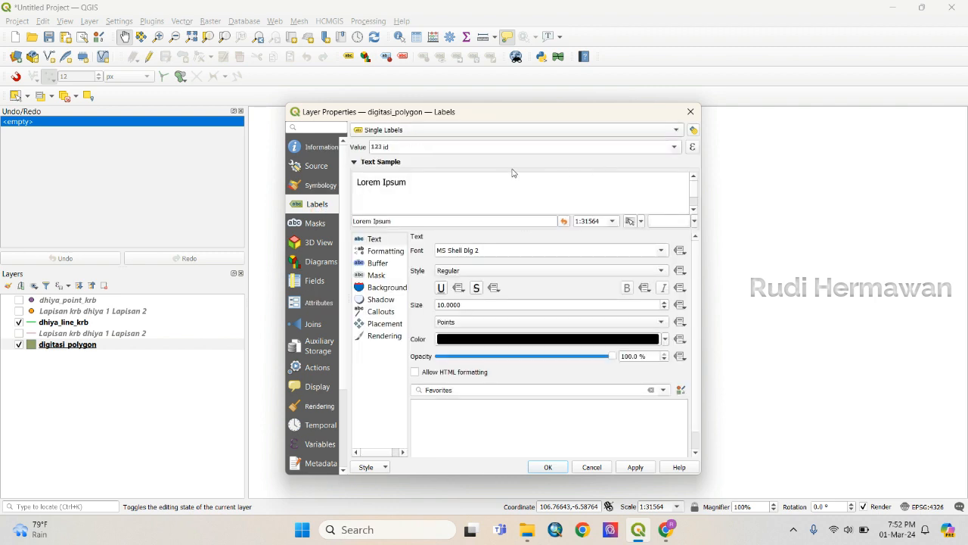
click(671, 150)
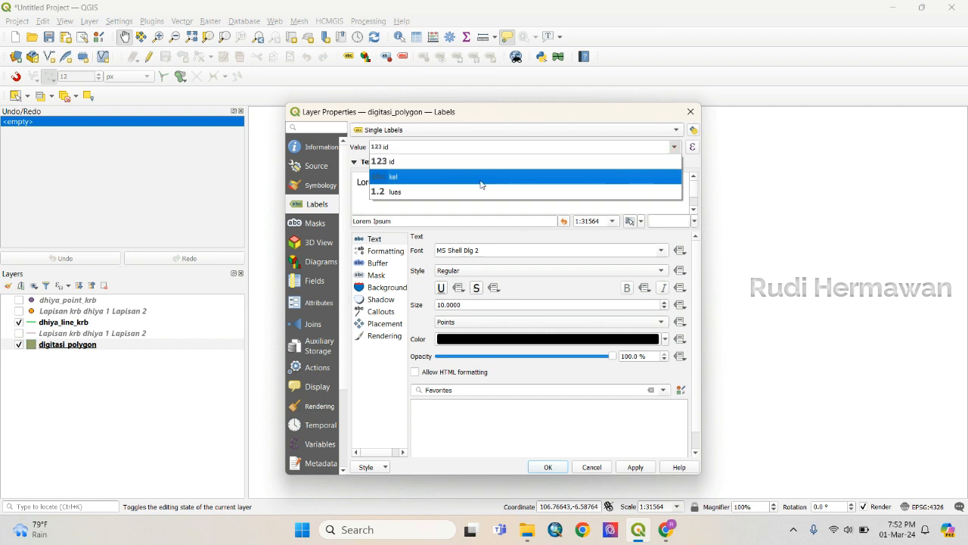
click(443, 178)
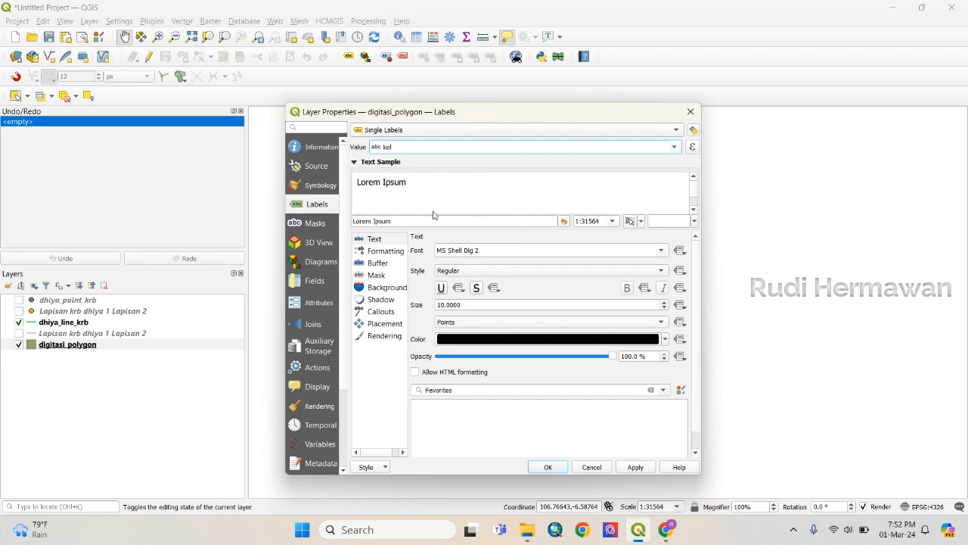
Set the digitasi_polygon label font to MS Reference Sans Serif at size 12 points and apply it to the map
click(662, 252)
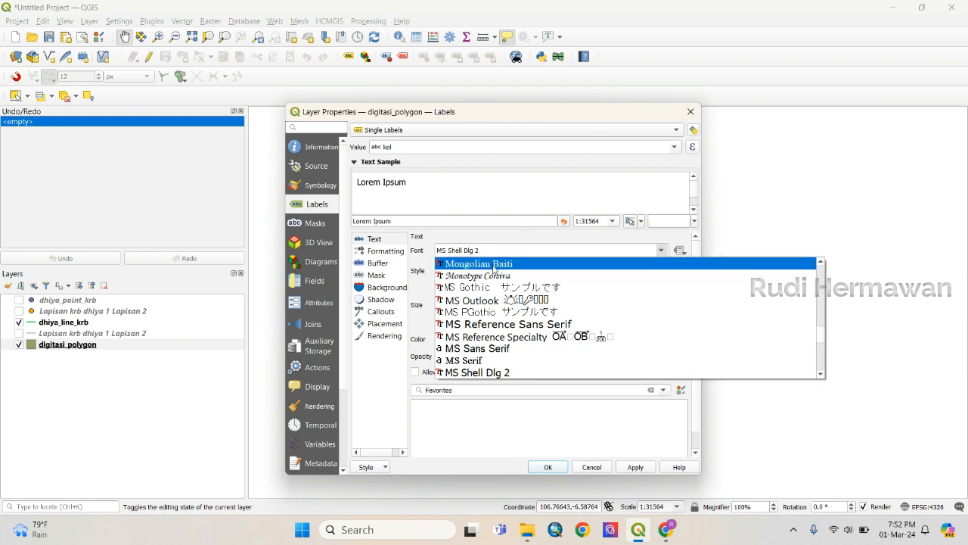
click(500, 325)
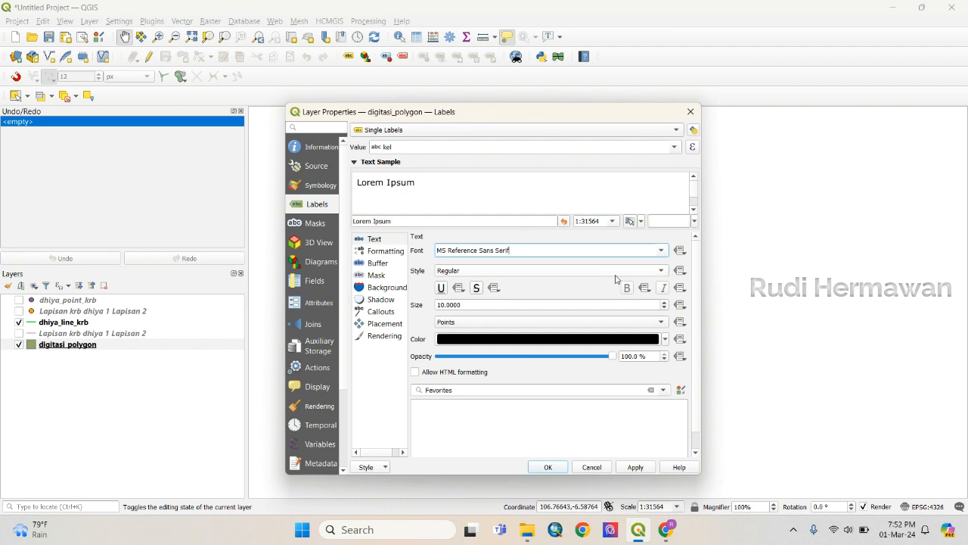
click(665, 302)
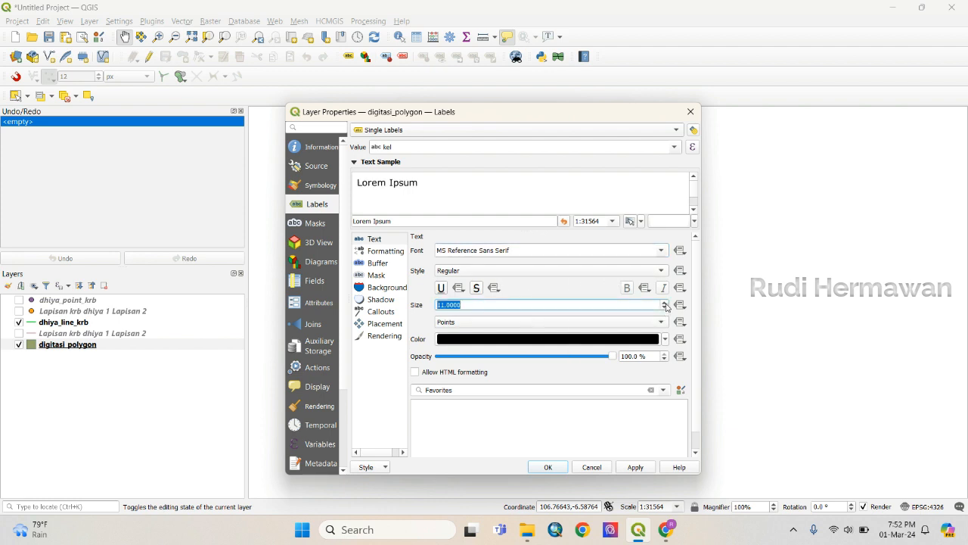
click(665, 303)
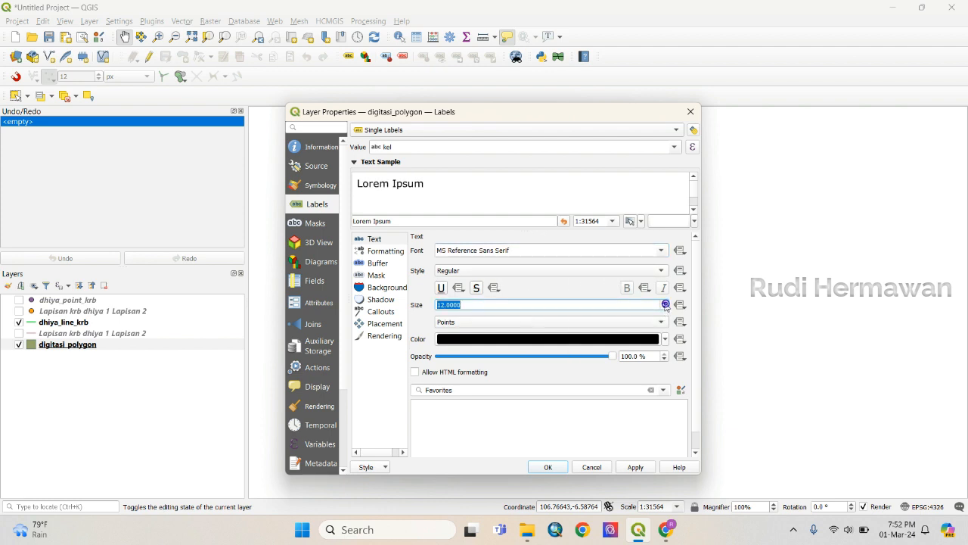
click(635, 466)
click(549, 466)
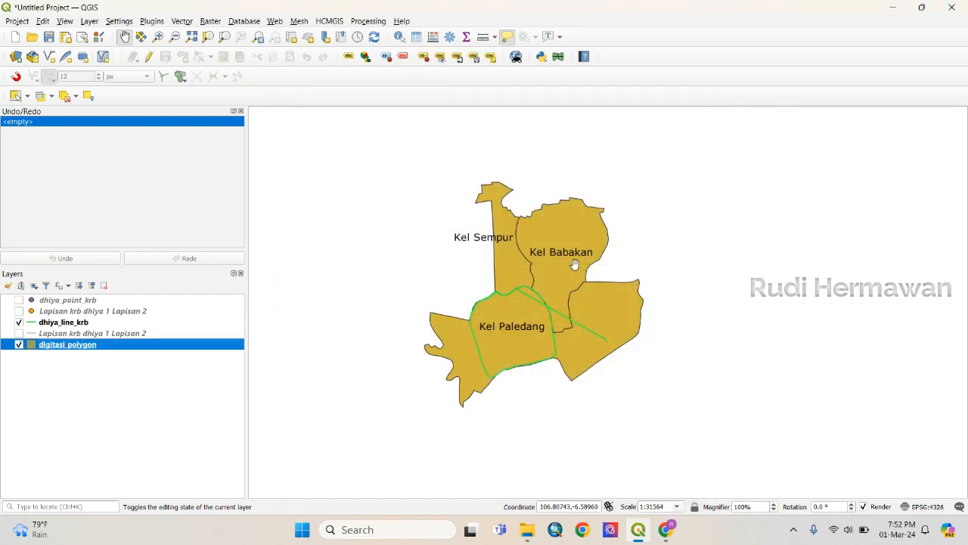
scroll(512, 330, up, 1)
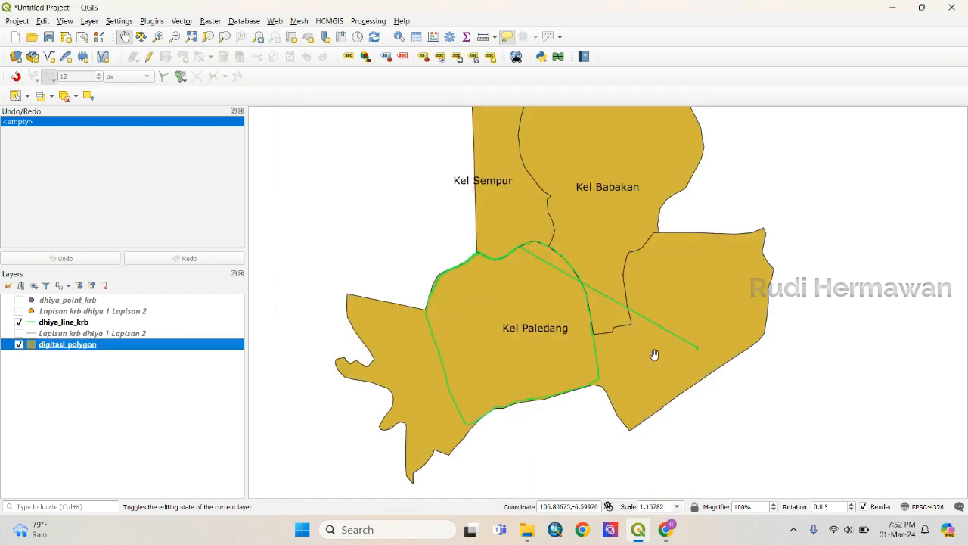
scroll(549, 297, down, 1)
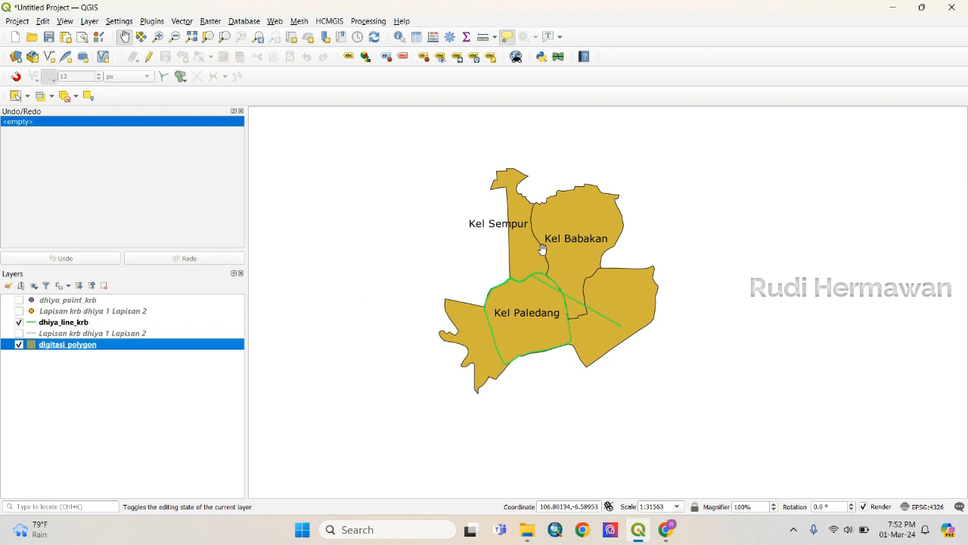
Switch to Google Earth Pro by finding and launching it from the system search
click(371, 525)
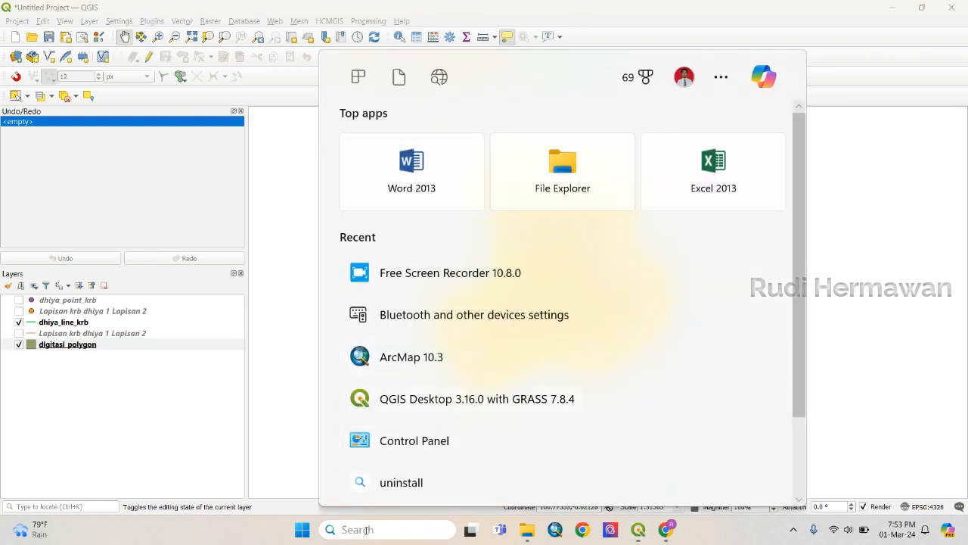
text(g)
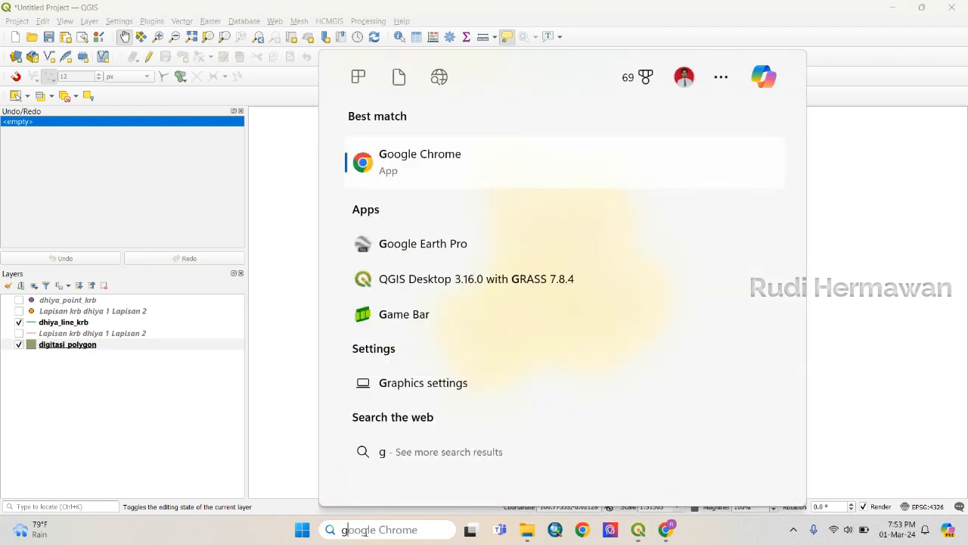
click(516, 242)
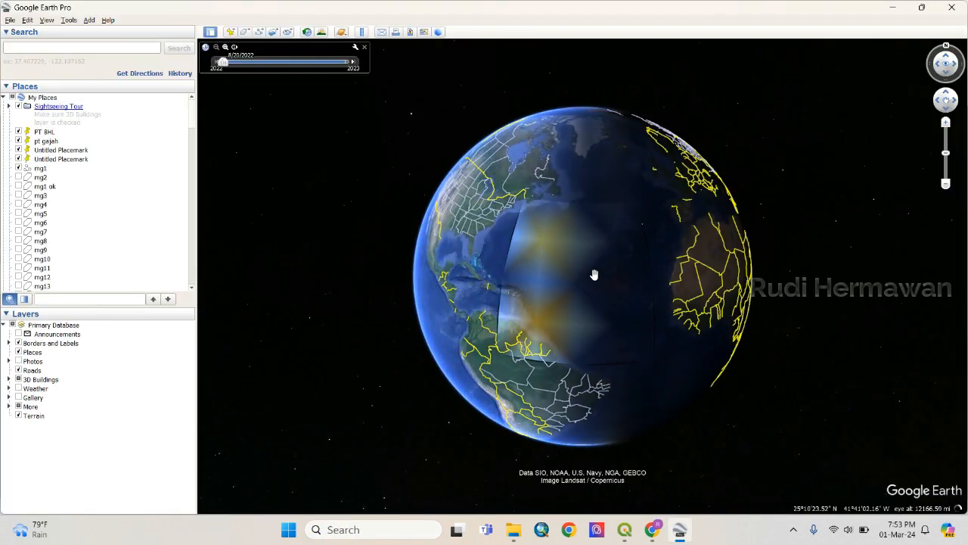
Navigate the globe to Indonesia and bring the island of Java into view
scroll(499, 281, up, 4)
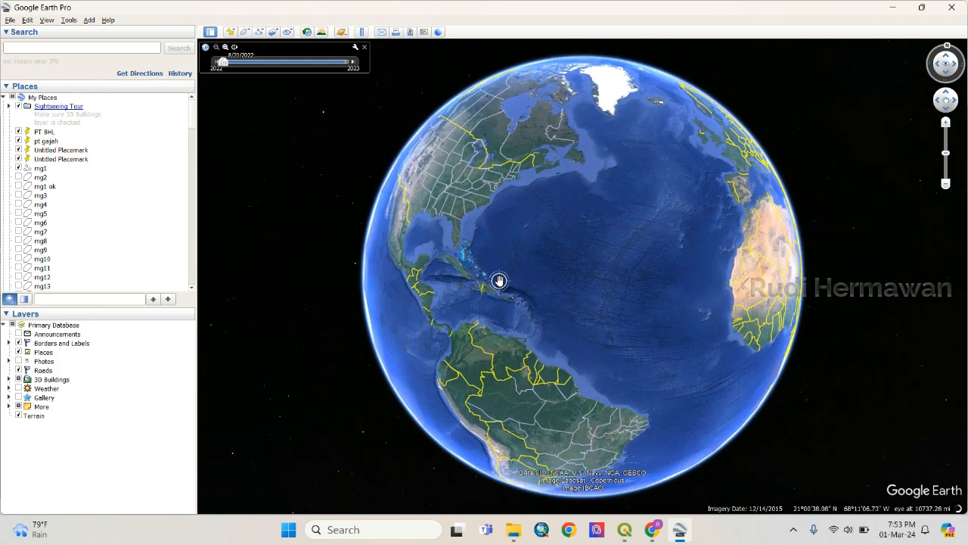
drag(499, 280, 616, 283)
drag(499, 301, 643, 303)
drag(489, 292, 688, 337)
drag(491, 262, 623, 326)
drag(515, 282, 752, 346)
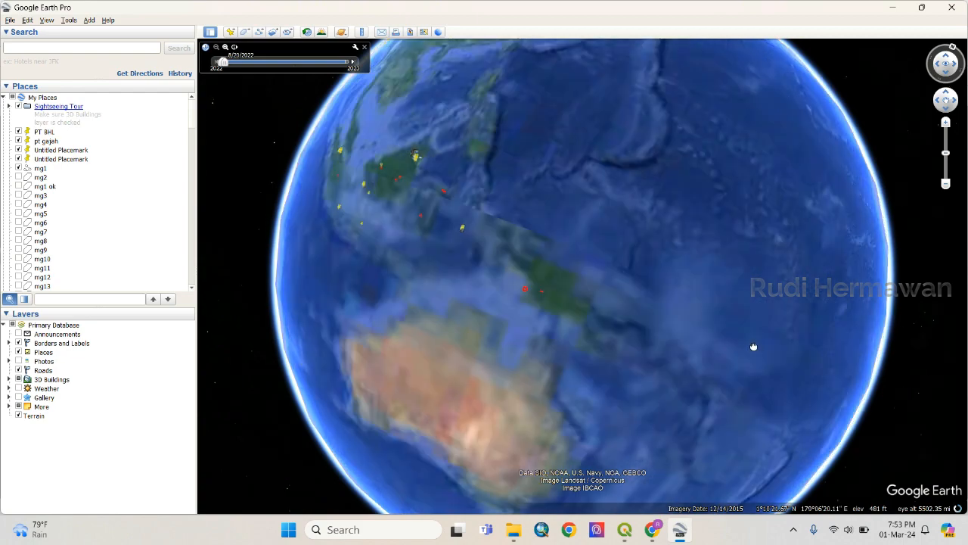
drag(510, 265, 737, 322)
scroll(512, 220, up, 1)
scroll(613, 240, down, 1)
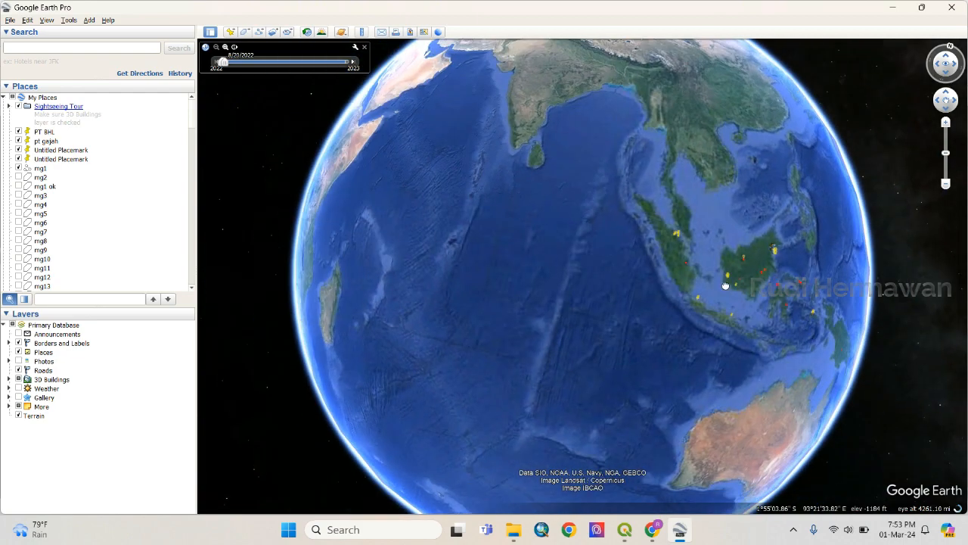
drag(726, 283, 629, 283)
scroll(636, 310, up, 2)
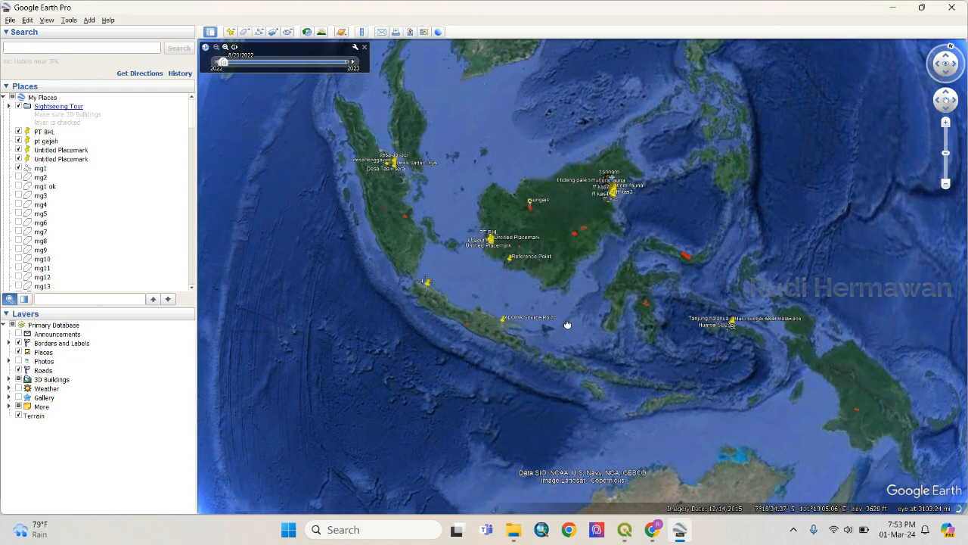
drag(466, 324, 568, 323)
scroll(546, 316, up, 4)
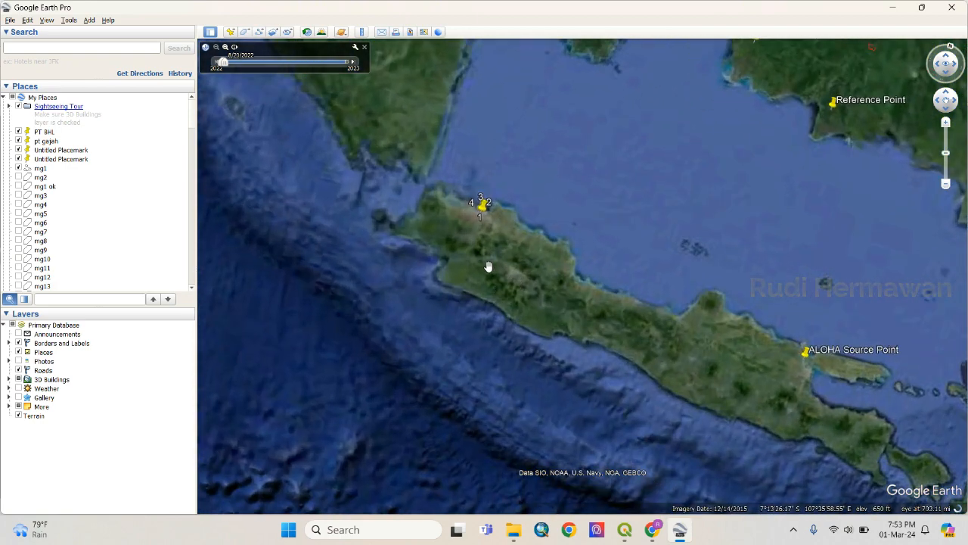
drag(489, 266, 519, 320)
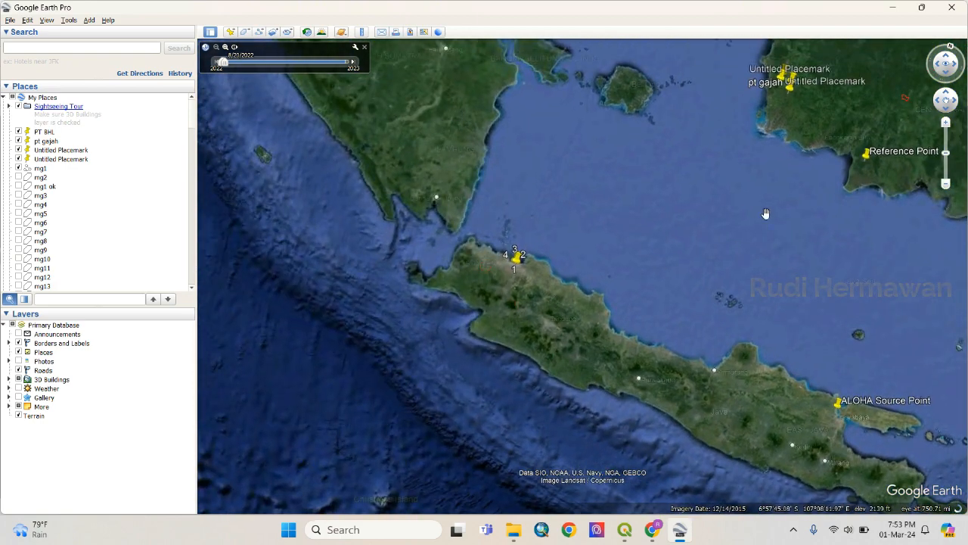
Reorient the map to face north and take a closer view of western Java around Jakarta and Bogor
click(948, 55)
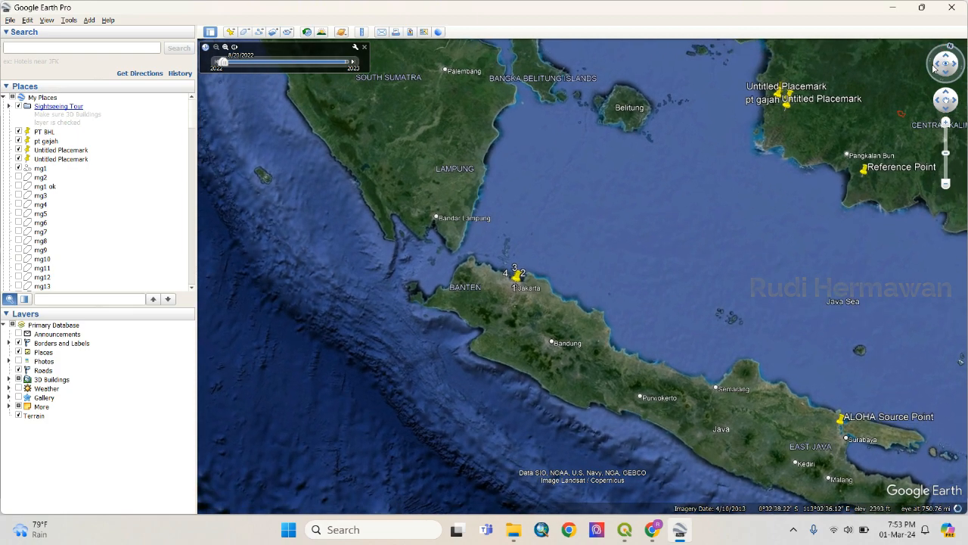
click(938, 63)
click(947, 72)
click(951, 72)
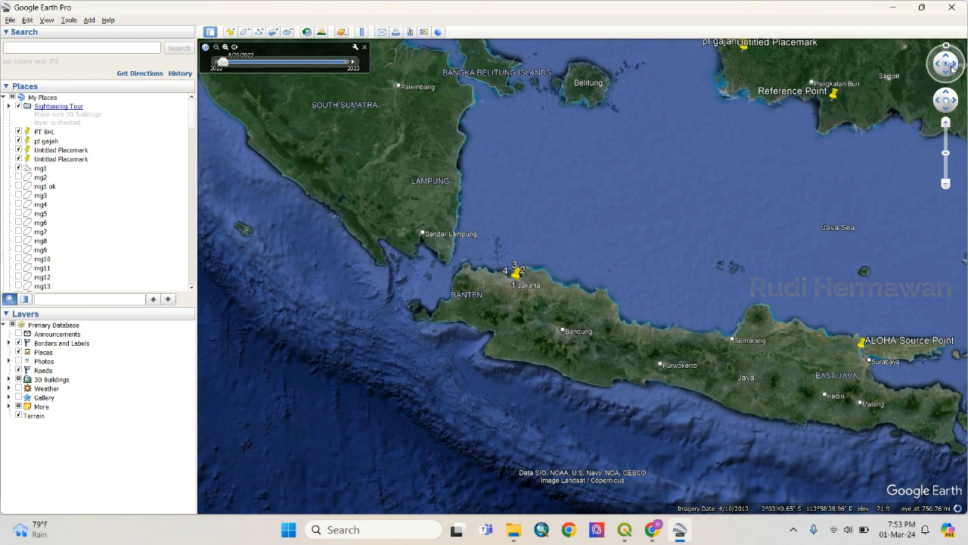
scroll(522, 303, up, 2)
scroll(531, 315, up, 5)
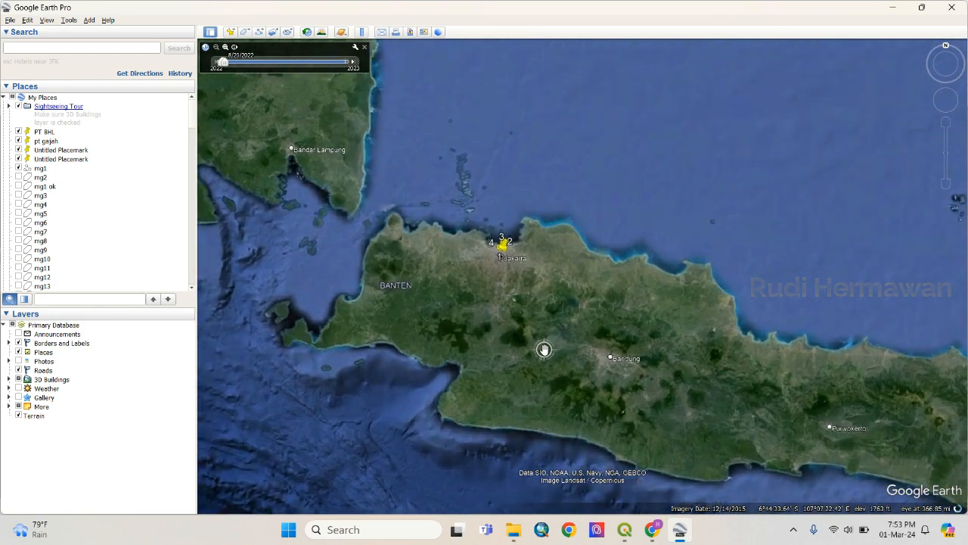
drag(496, 275, 553, 293)
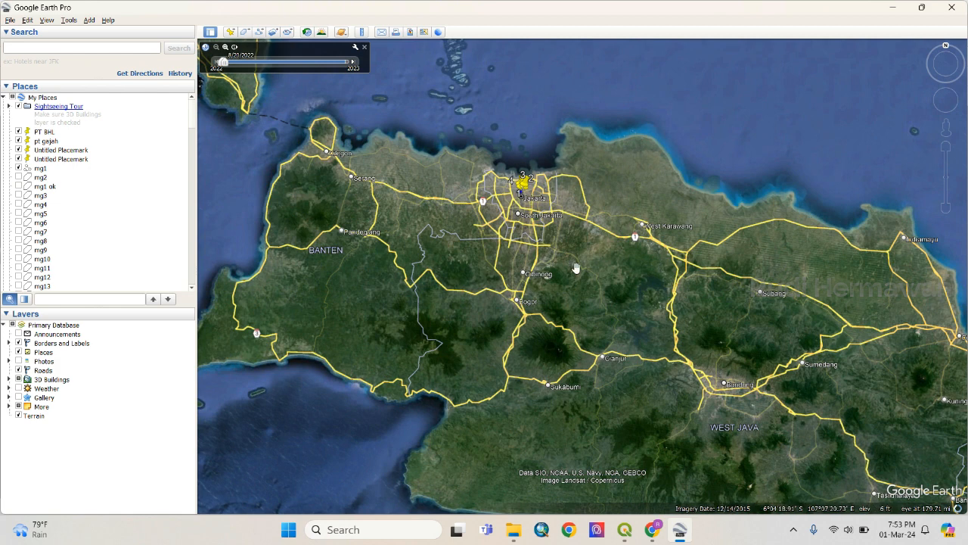
Open the Lapisan krb dhiya 1 KMZ file from the Prakt avenza map folder inside Bahan kuliah qgis praktek on drive D
click(11, 20)
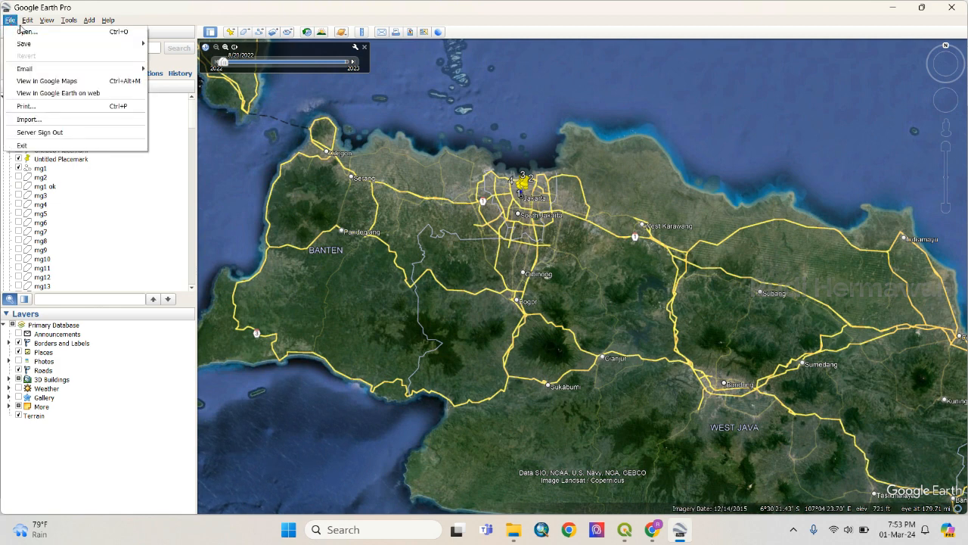
click(24, 31)
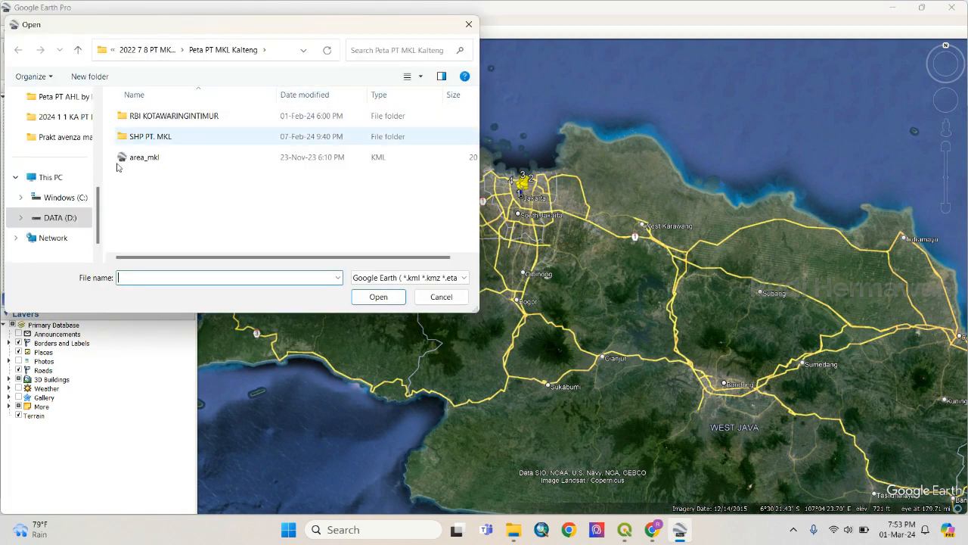
click(62, 217)
click(210, 126)
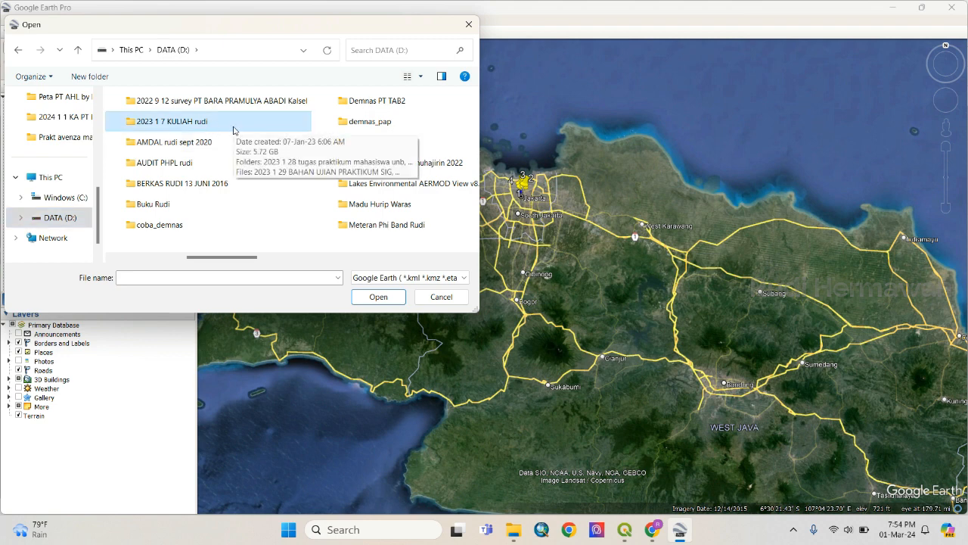
double_click(233, 130)
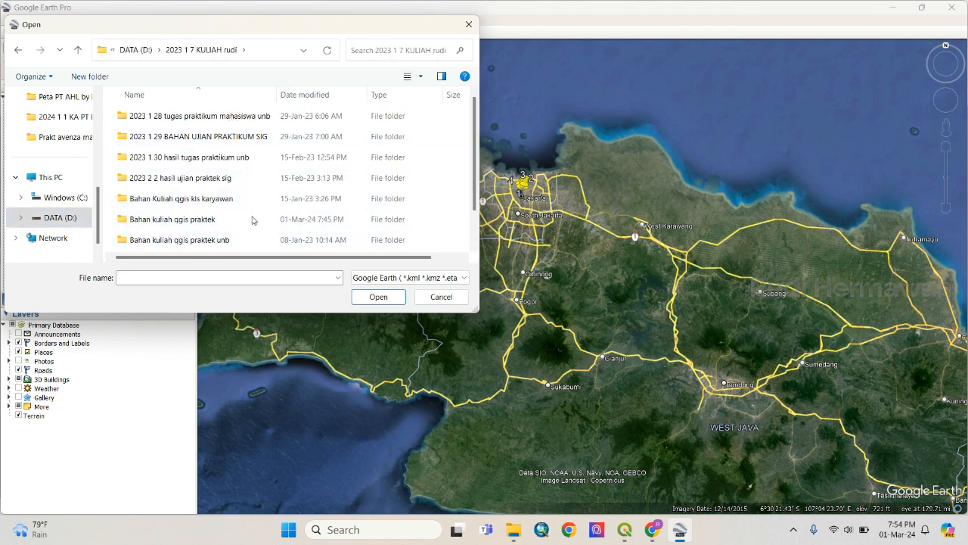
double_click(224, 220)
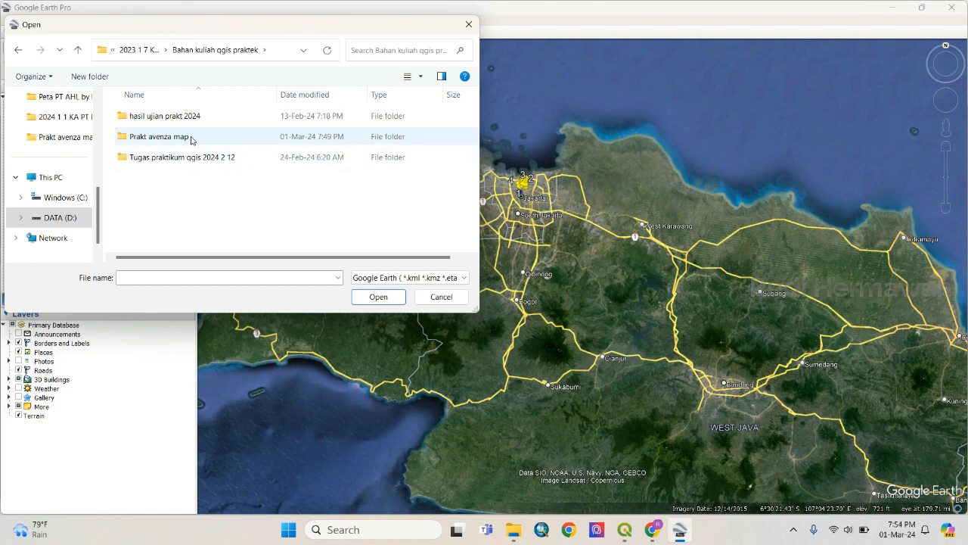
double_click(191, 138)
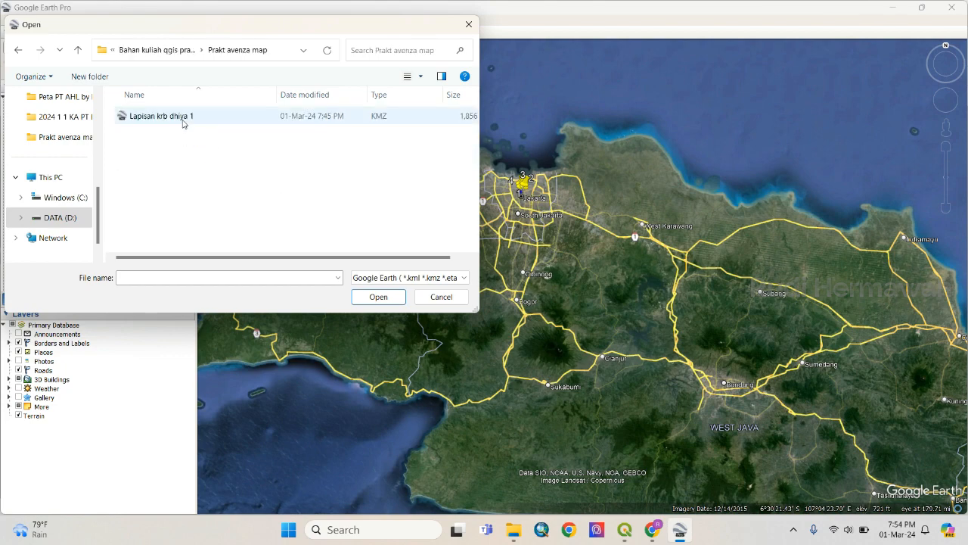
click(183, 120)
click(378, 296)
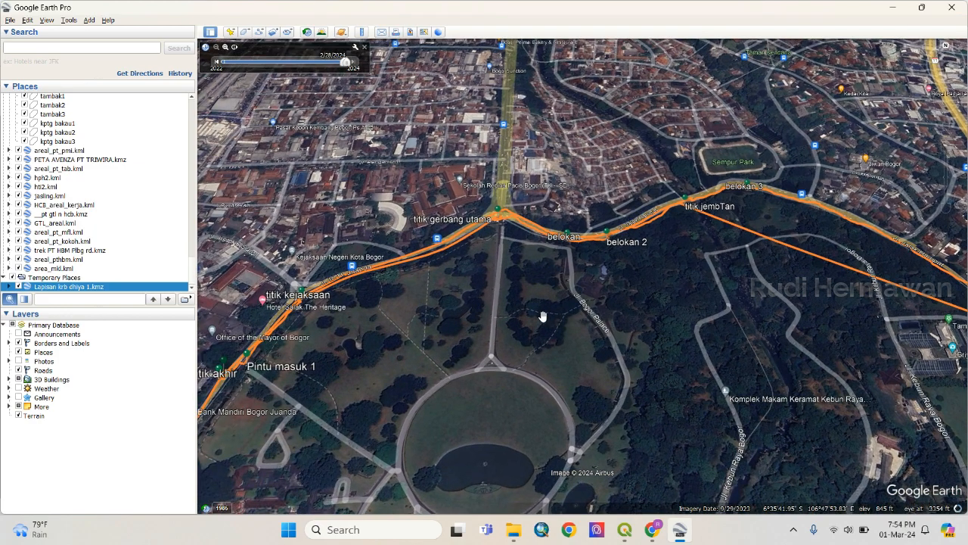
Examine the imported track and its waypoints around Bogor Botanical Gardens, from titik gerbang utama to tugu kujang and track 1
scroll(534, 308, down, 3)
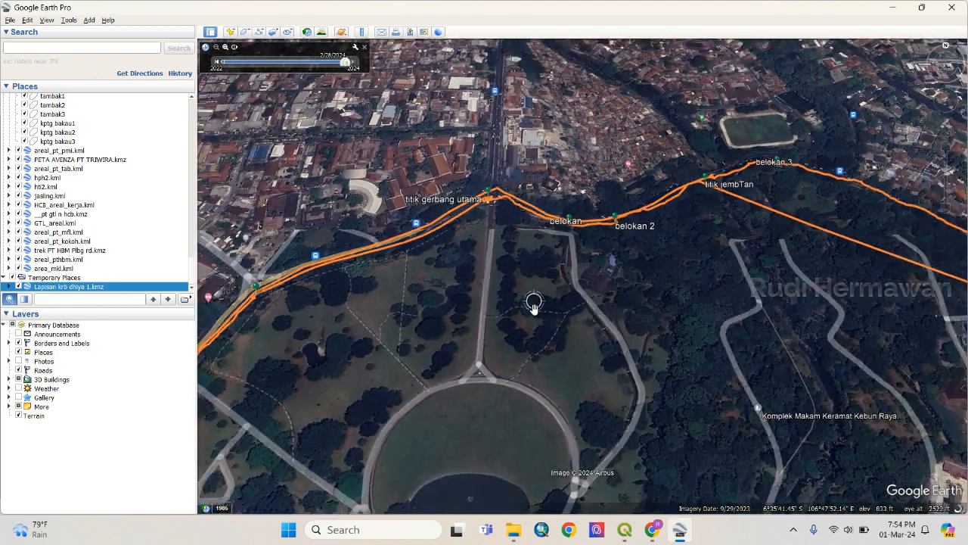
scroll(533, 309, down, 2)
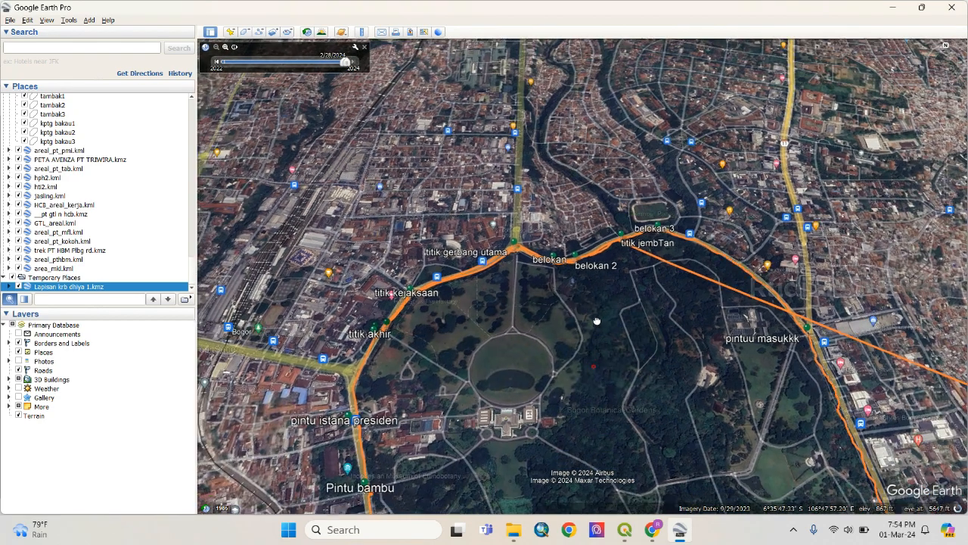
drag(597, 321, 593, 264)
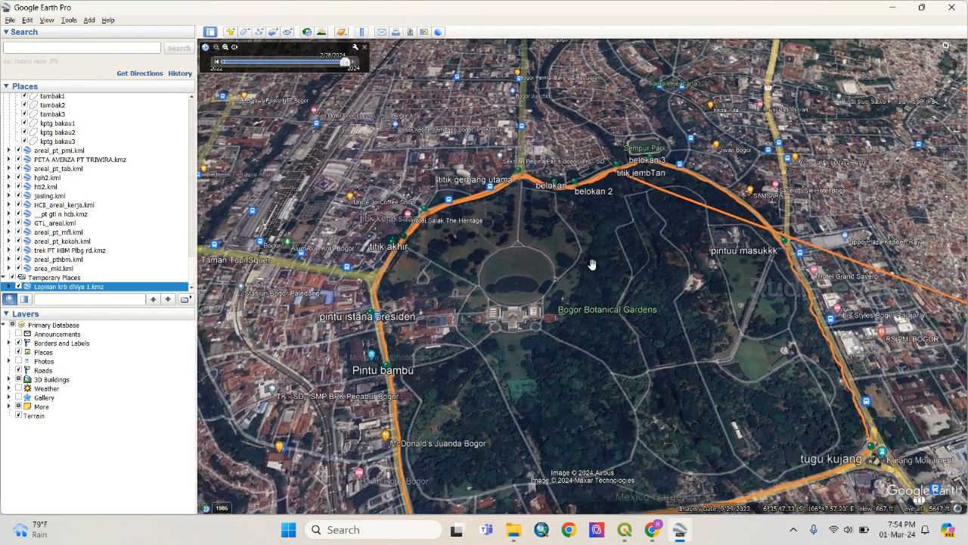
scroll(585, 327, down, 3)
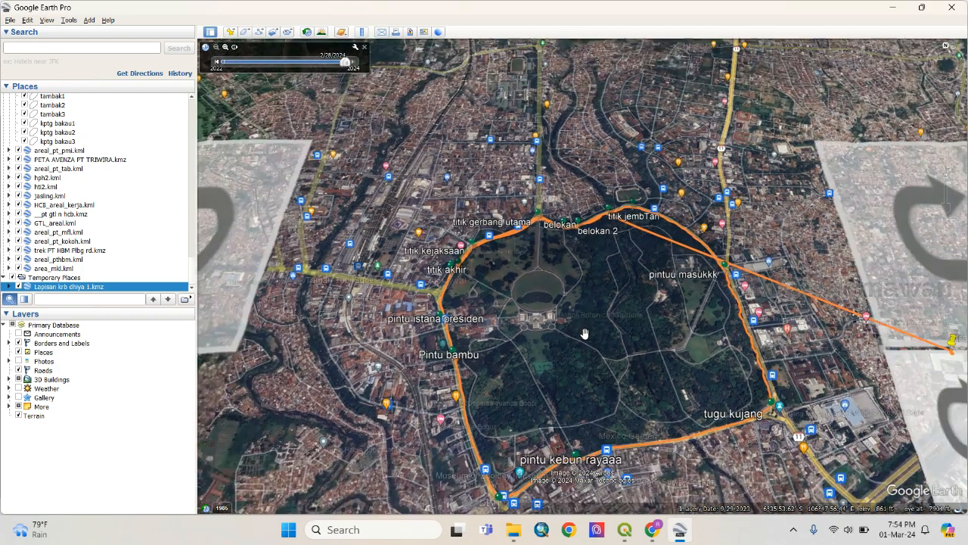
drag(584, 333, 573, 296)
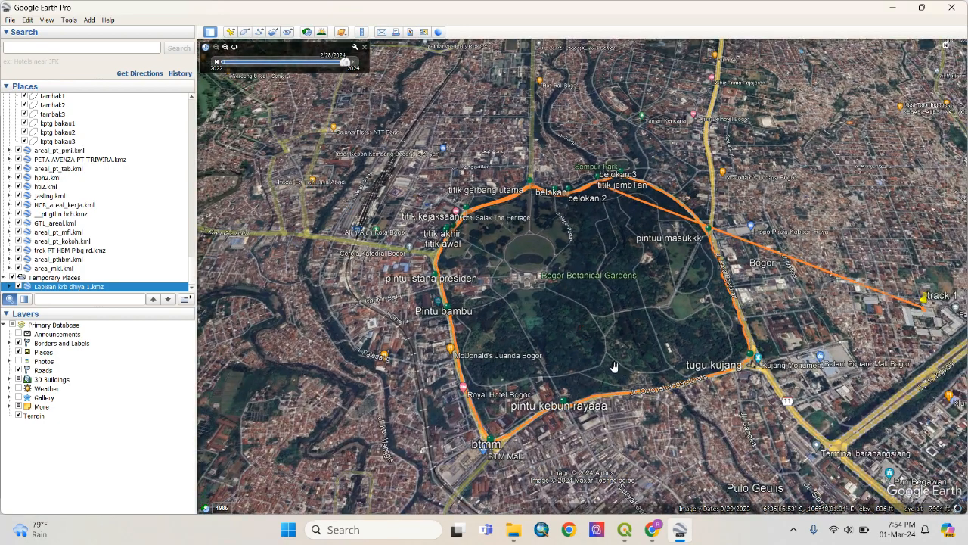
scroll(614, 366, down, 5)
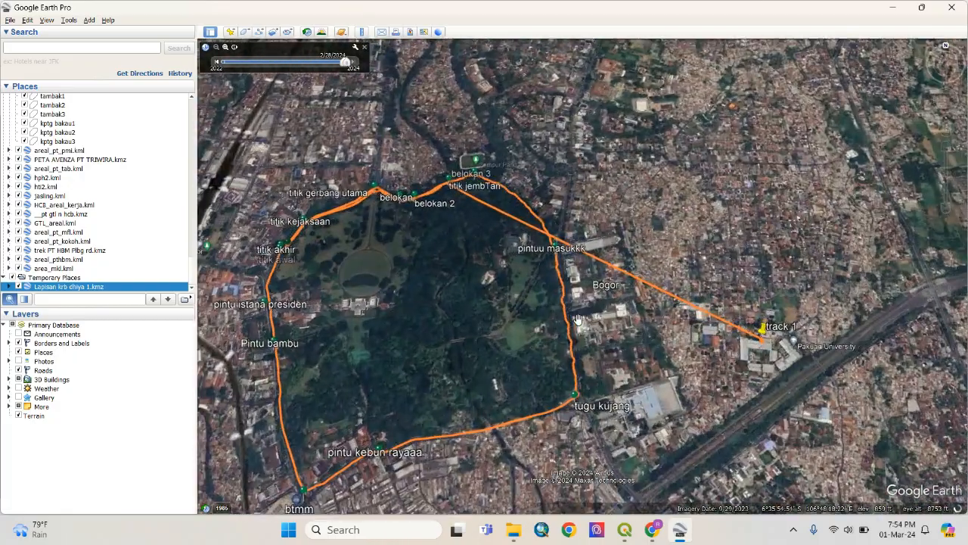
scroll(577, 319, up, 3)
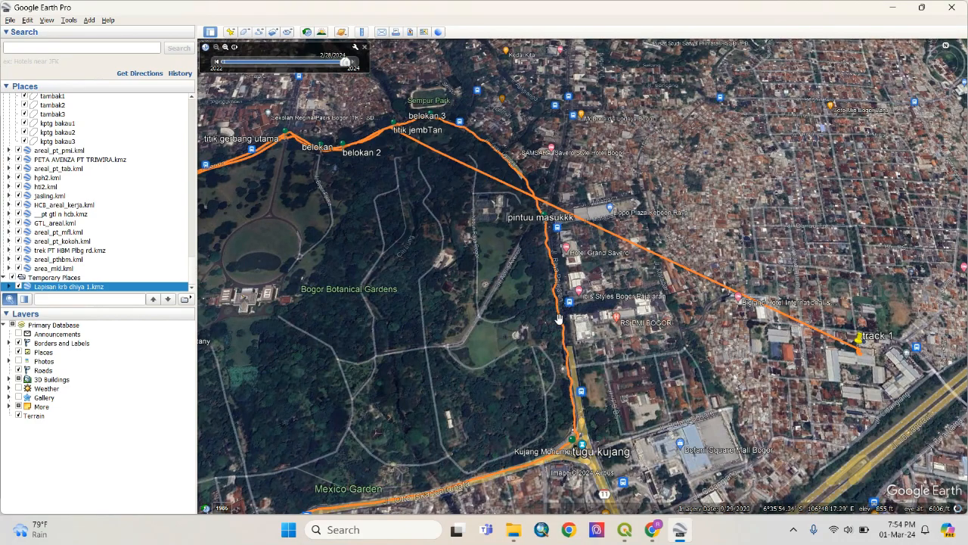
drag(539, 327, 606, 333)
drag(575, 333, 637, 294)
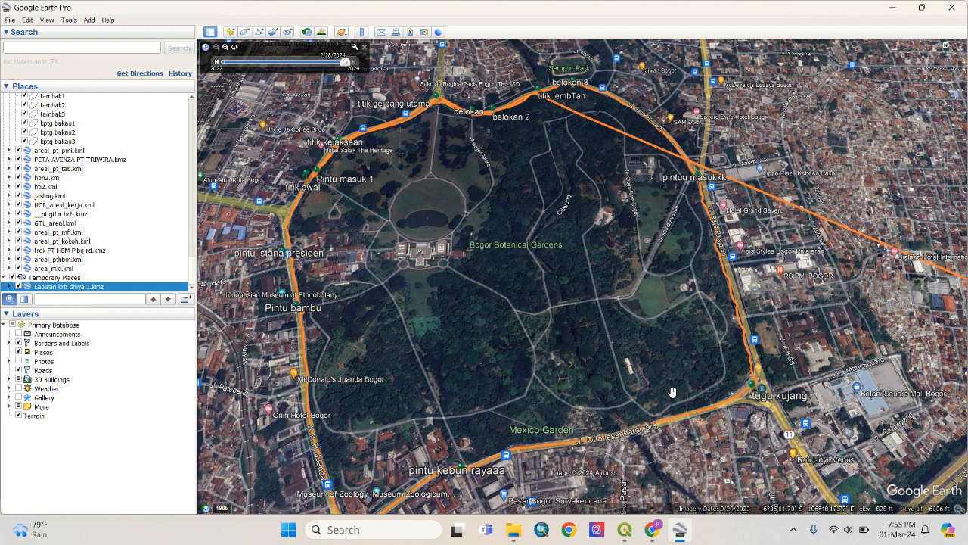
Switch to QGIS and begin exporting the digitasi_polygon features with Keyhole Markup Language [KML] as the format
mouse_move(625, 530)
click(628, 465)
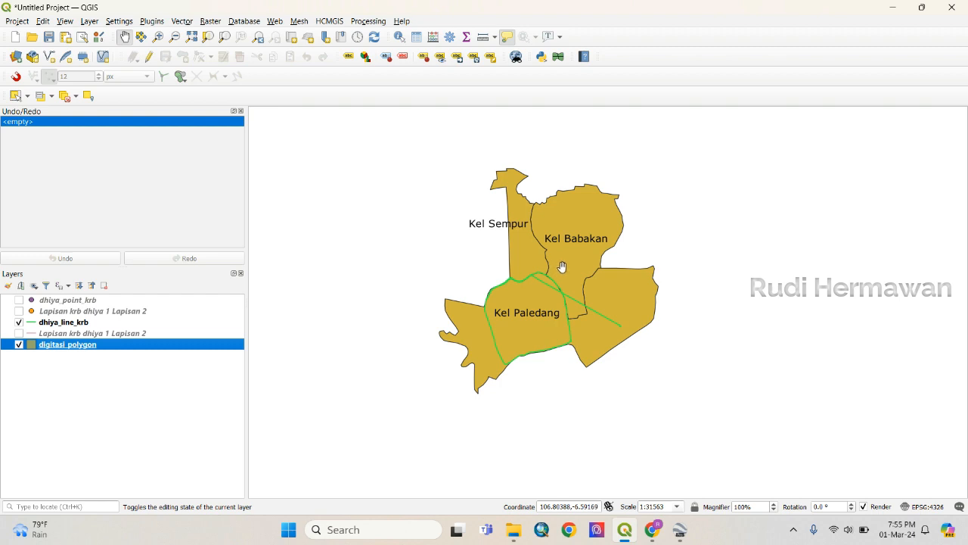
right_click(135, 347)
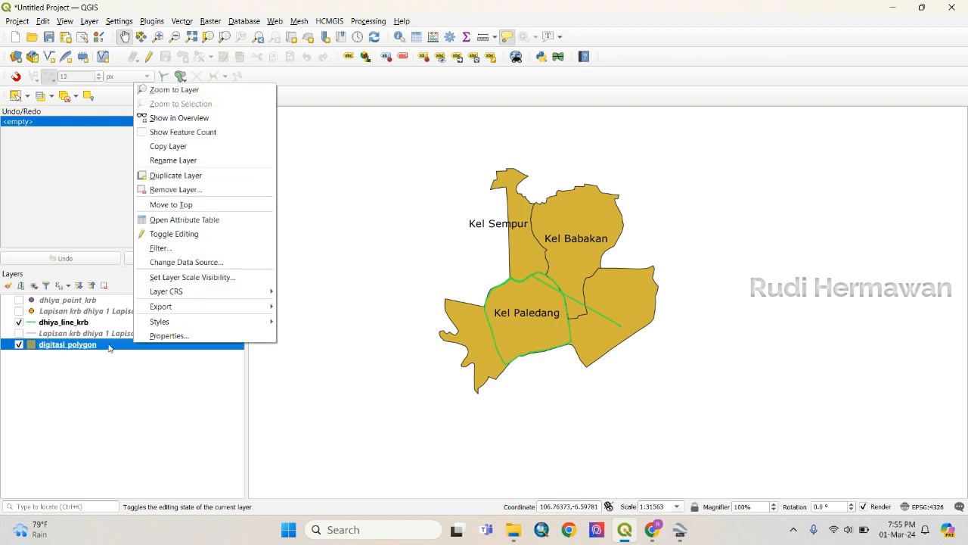
mouse_move(173, 311)
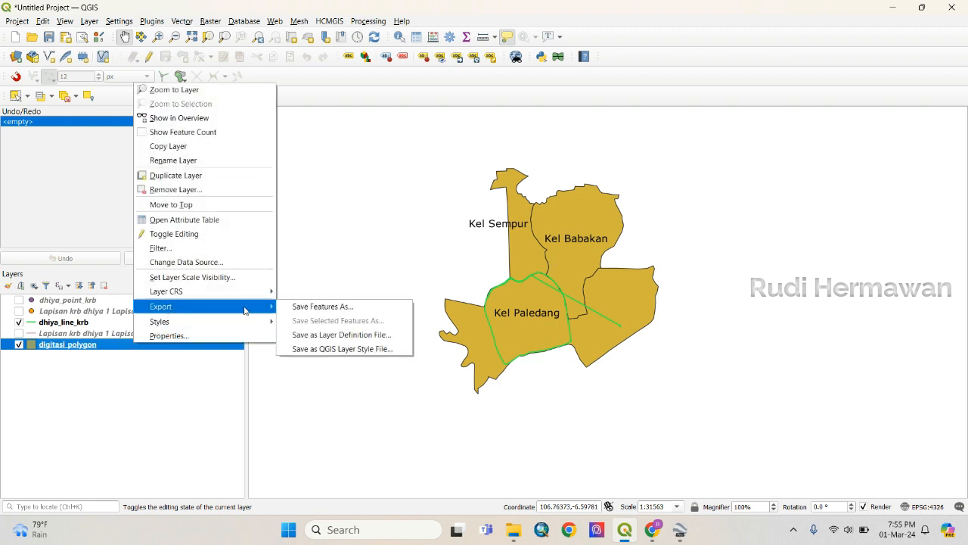
click(301, 308)
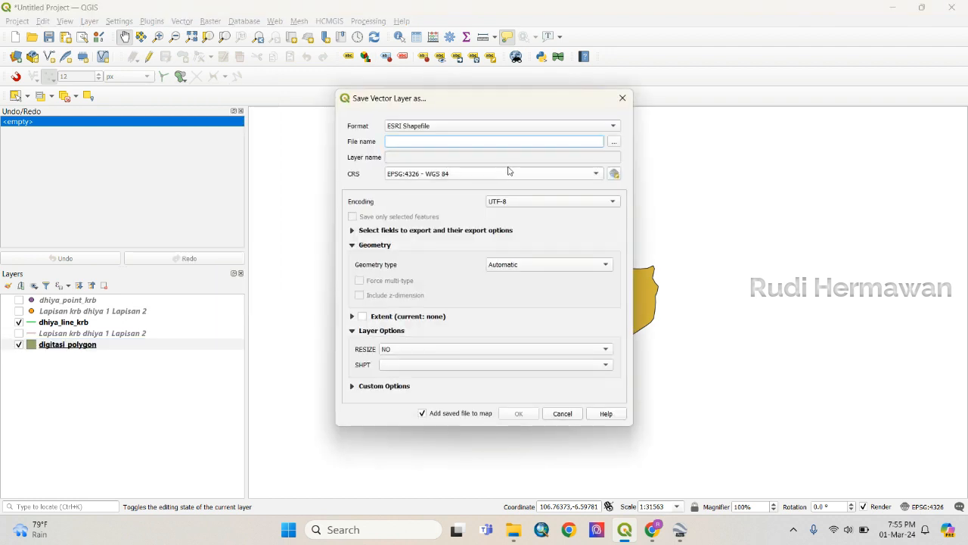
click(617, 127)
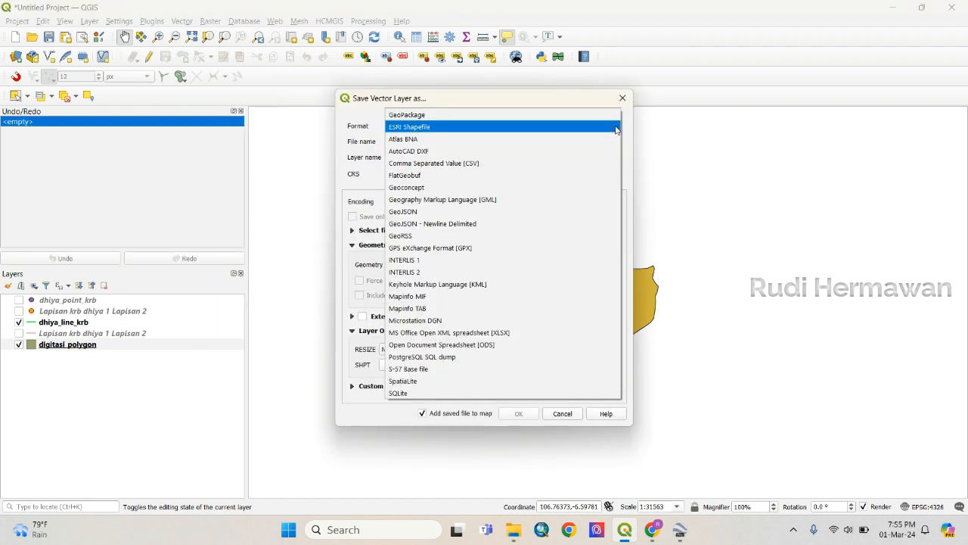
click(516, 283)
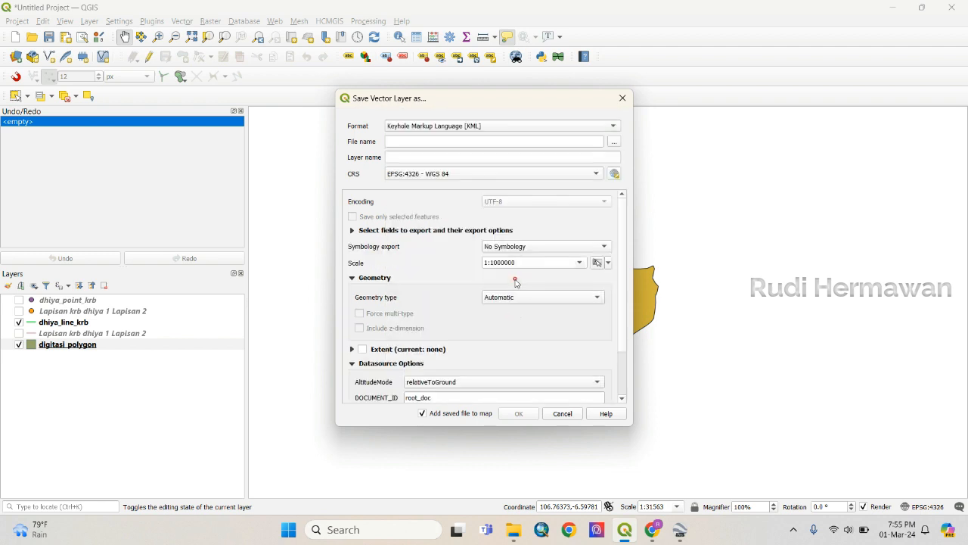
Name the KML file kel_krb in the Prakt avenza map folder and export it with the default options, adding it to the map
click(615, 143)
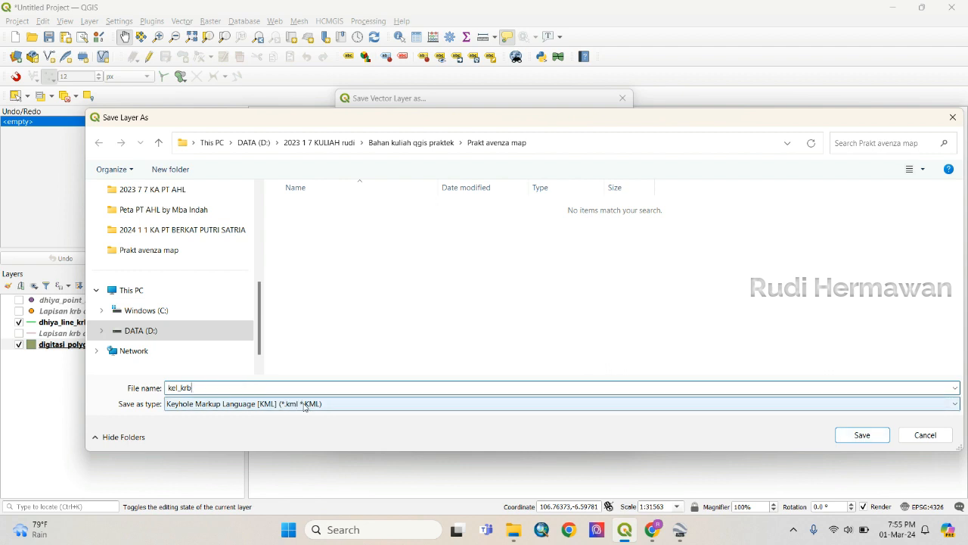
click(860, 436)
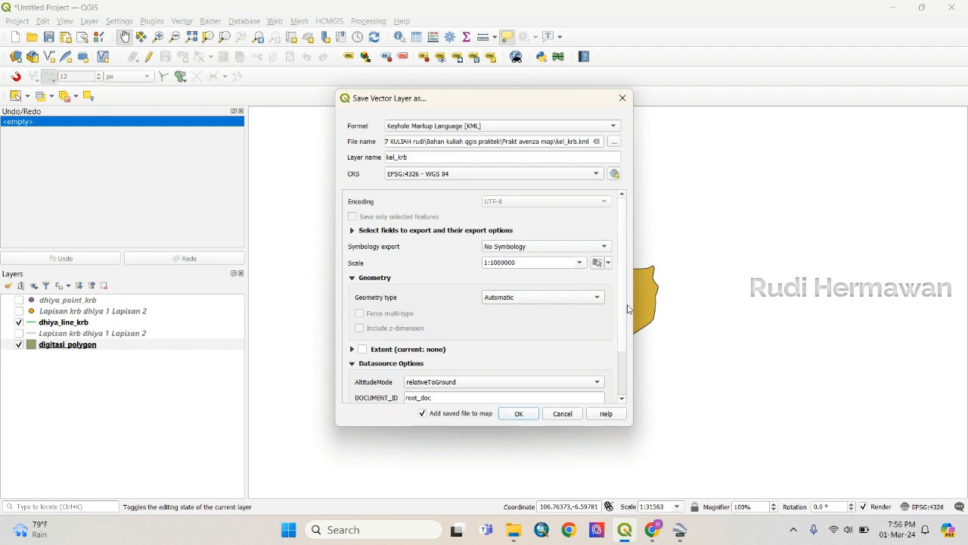
scroll(626, 309, down, 4)
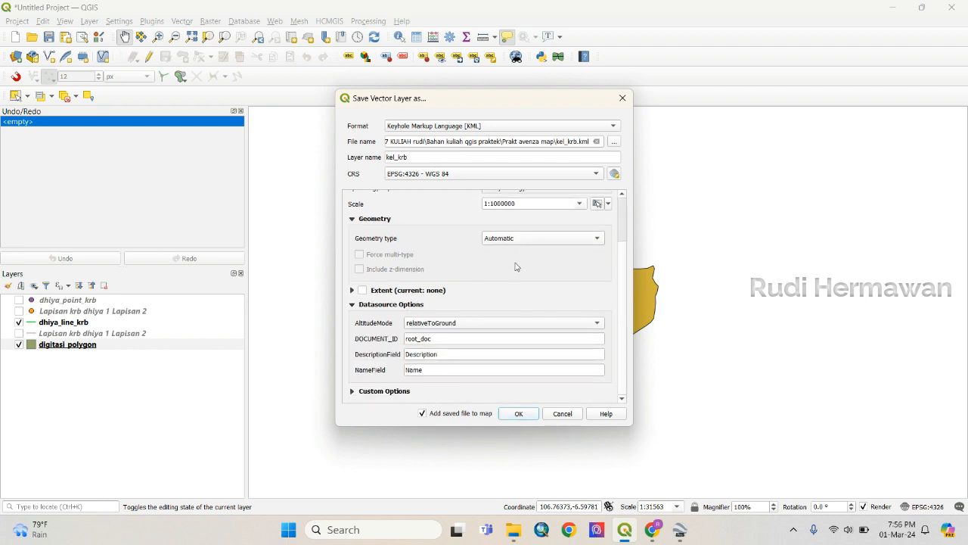
click(518, 414)
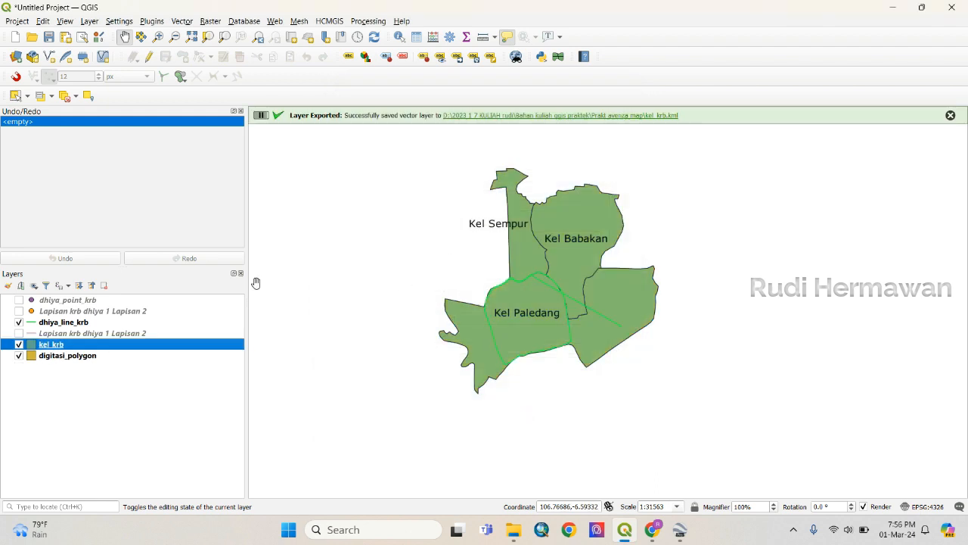
Compare the exported kel_krb layer with digitasi_polygon by hiding and showing kel_krb on the map
click(19, 344)
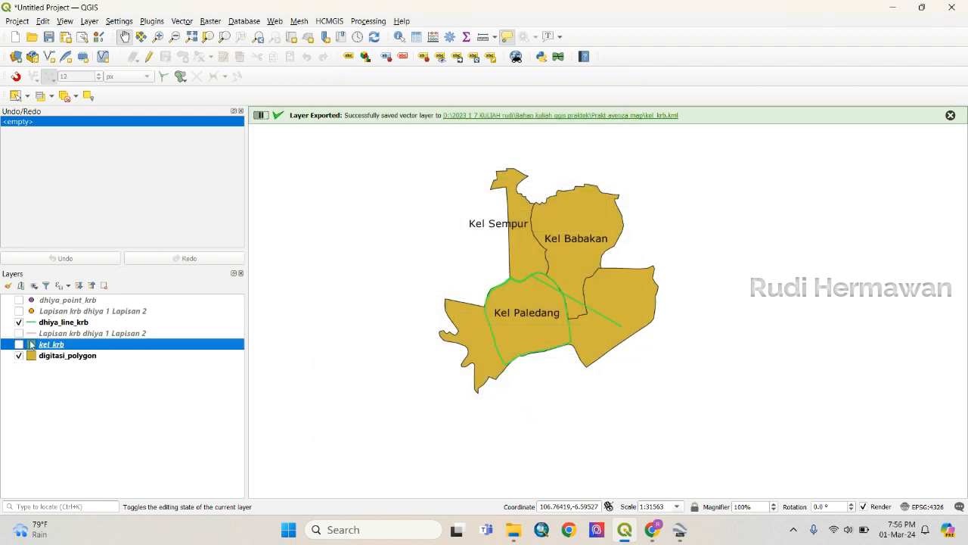
click(21, 344)
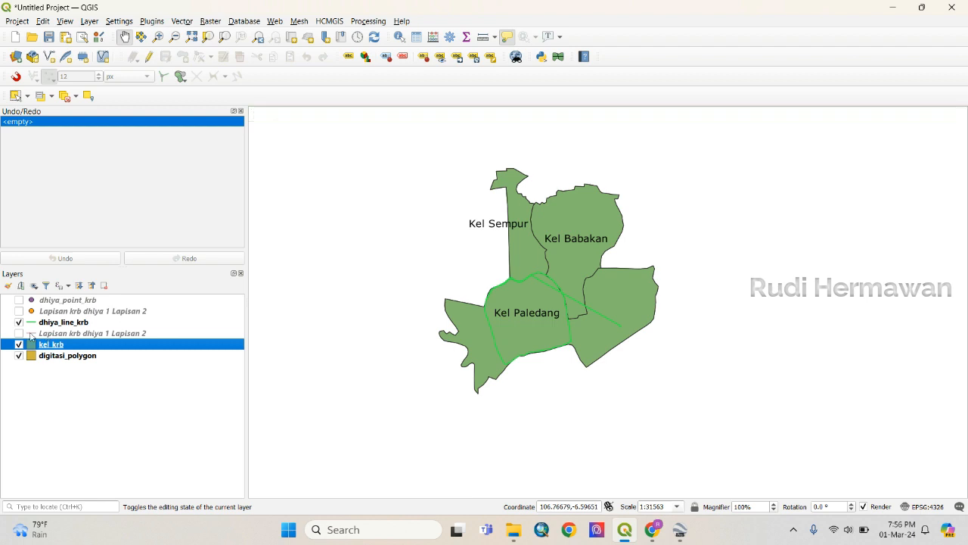
click(47, 357)
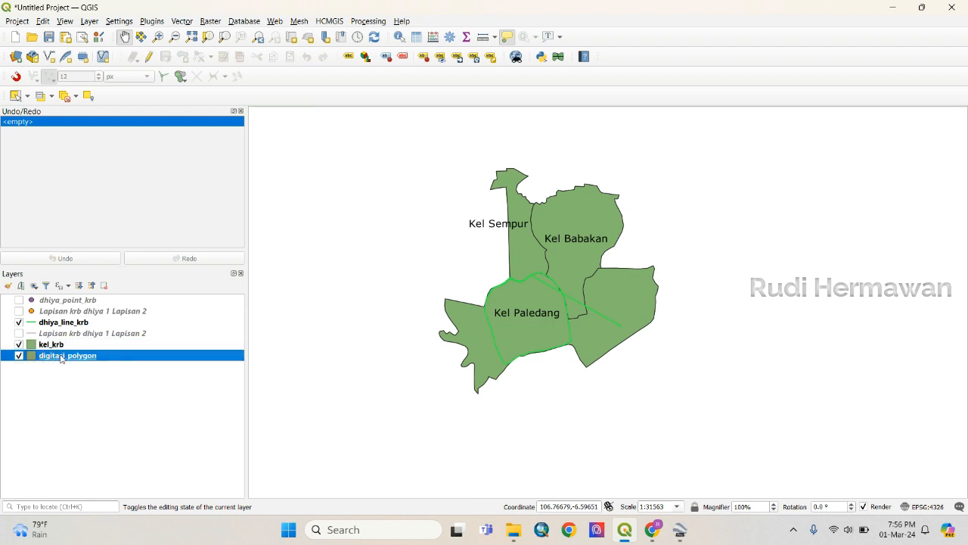
click(19, 344)
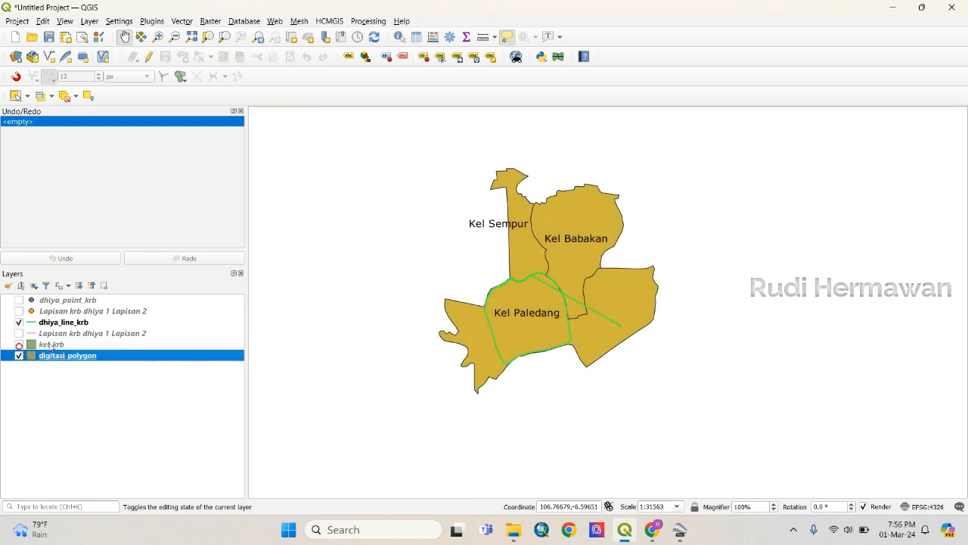
click(19, 345)
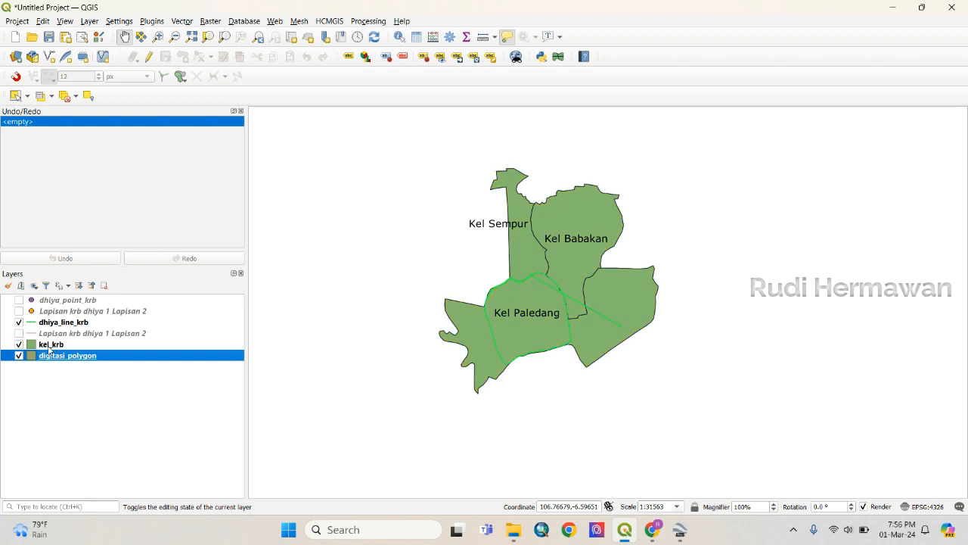
Remove the kel_krb layer from the project, keeping digitasi_polygon
right_click(50, 350)
click(86, 181)
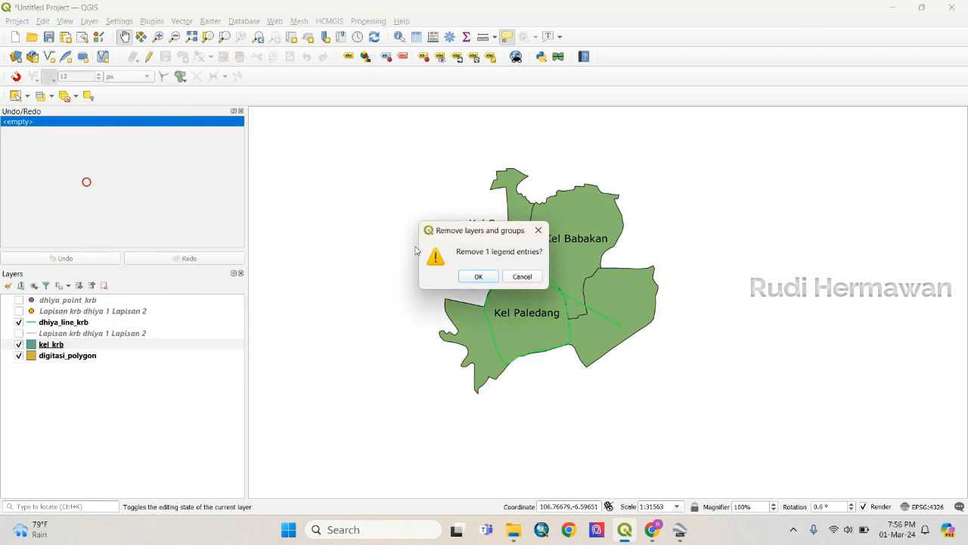
click(478, 276)
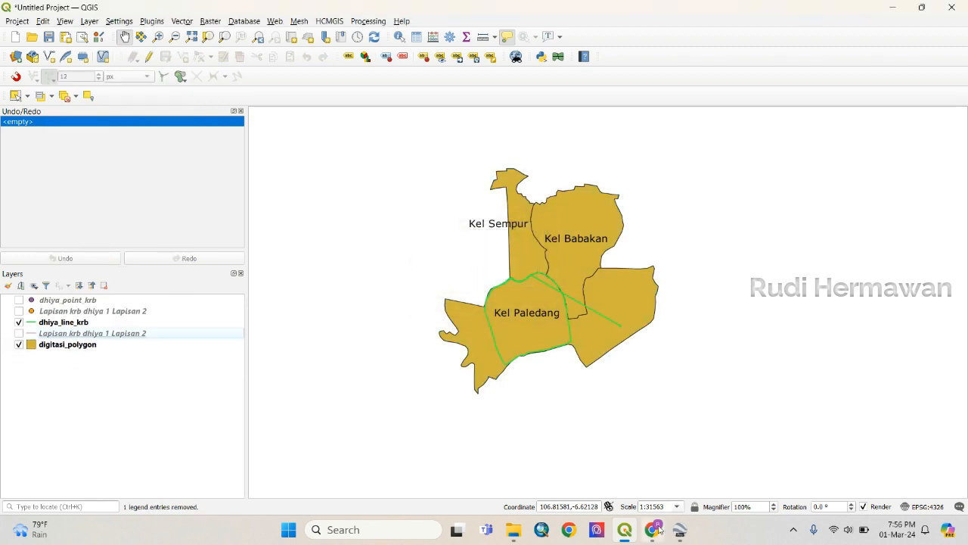
Switch to Google Earth Pro and open the kel_krb KML file from the Prakt avenza map folder
click(680, 529)
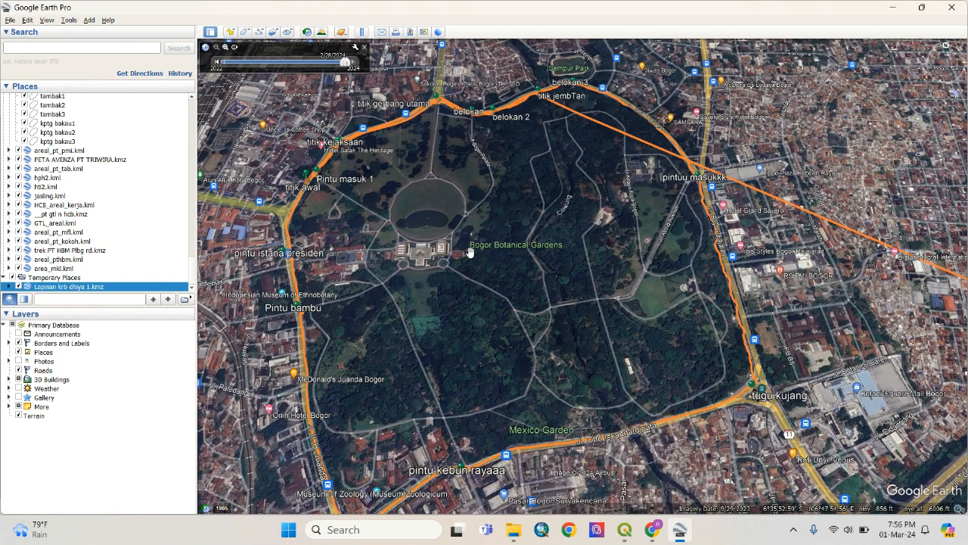
scroll(469, 252, down, 2)
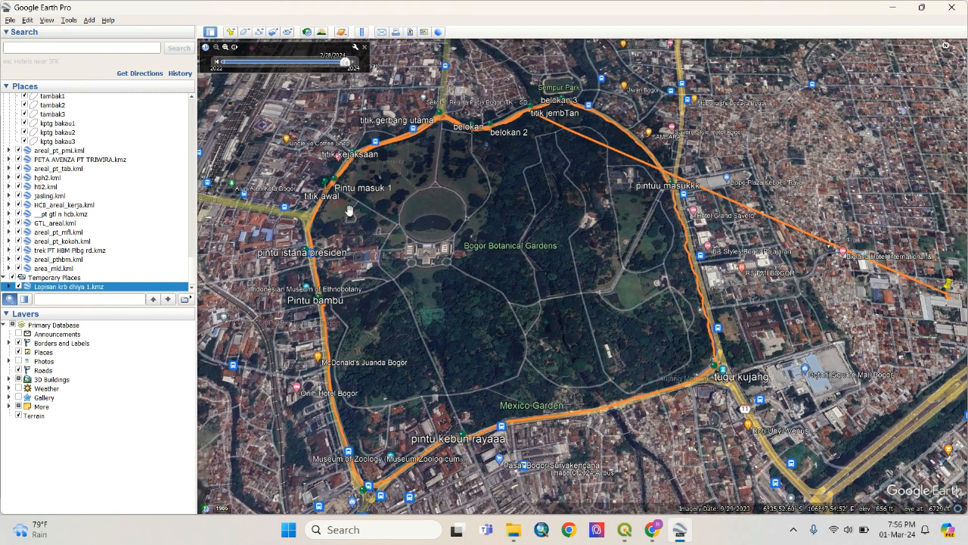
click(10, 20)
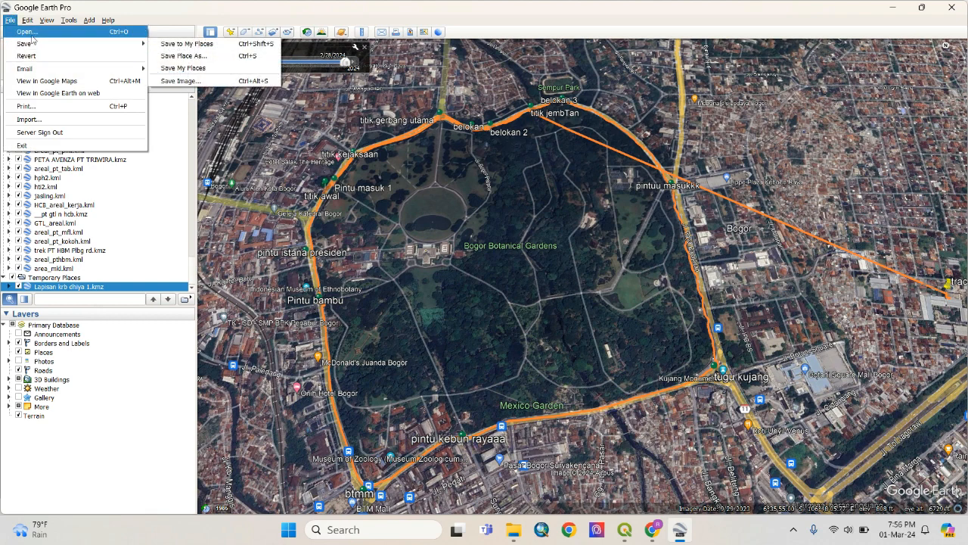
click(32, 35)
click(149, 117)
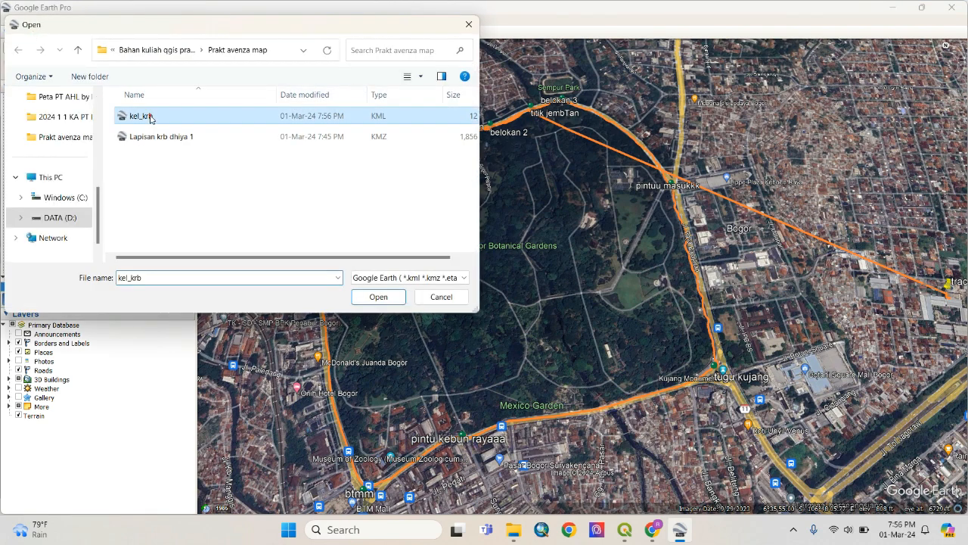
click(382, 299)
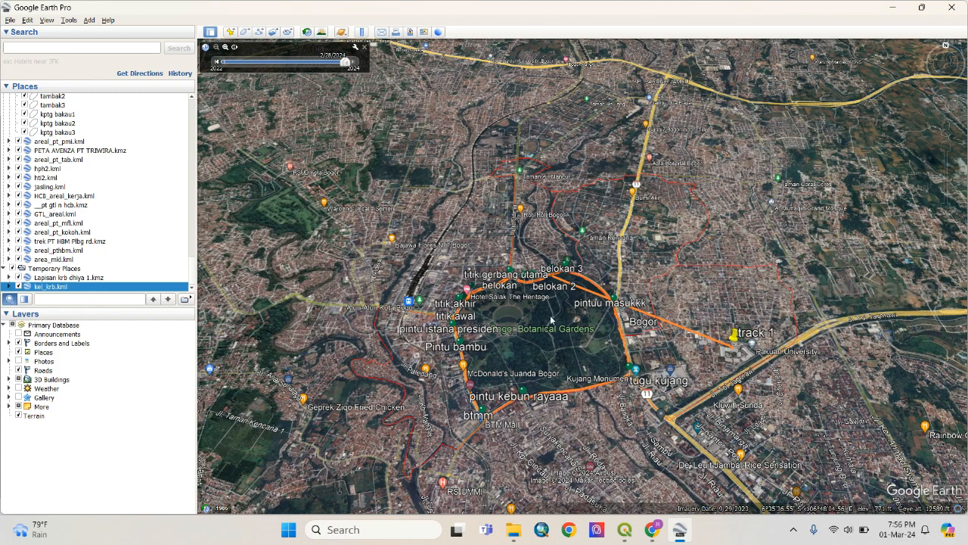
Examine the imported kel_krb boundaries against the orange track and waypoints around Bogor Botanical Gardens, both close up and as an overview
scroll(508, 378, up, 5)
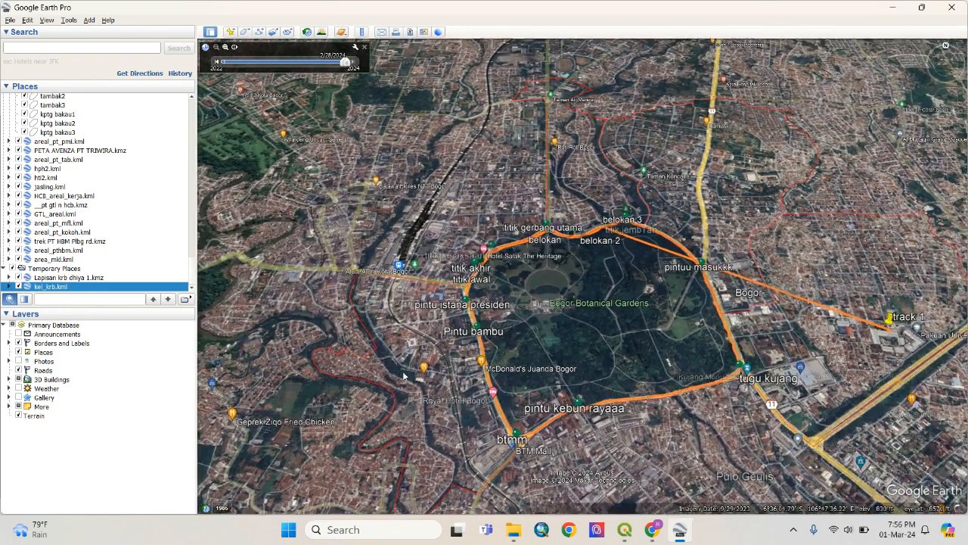
scroll(365, 333, up, 3)
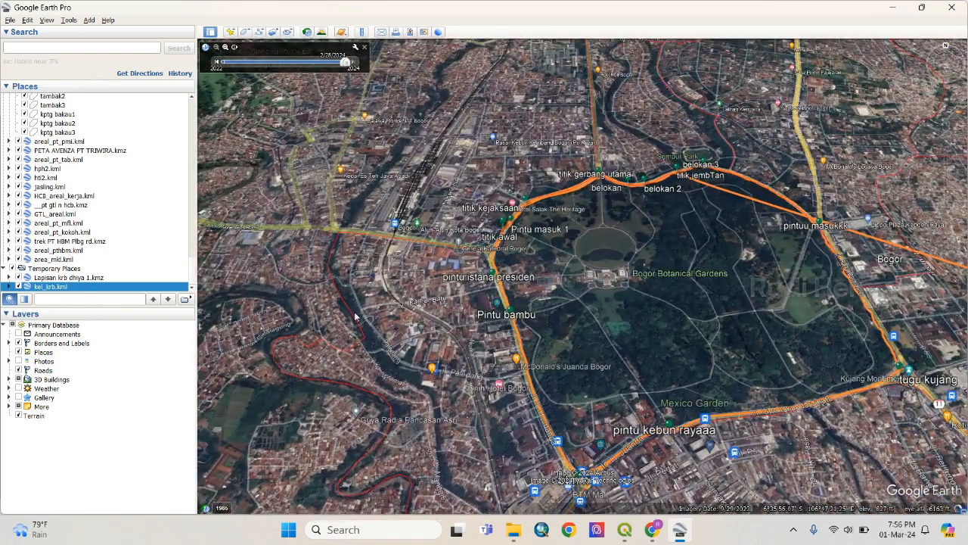
scroll(366, 333, up, 3)
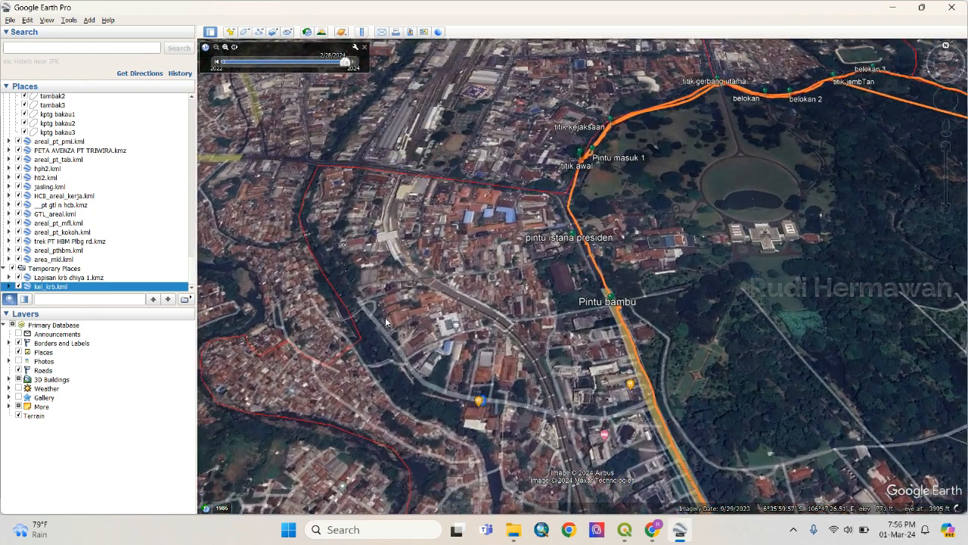
scroll(517, 260, down, 3)
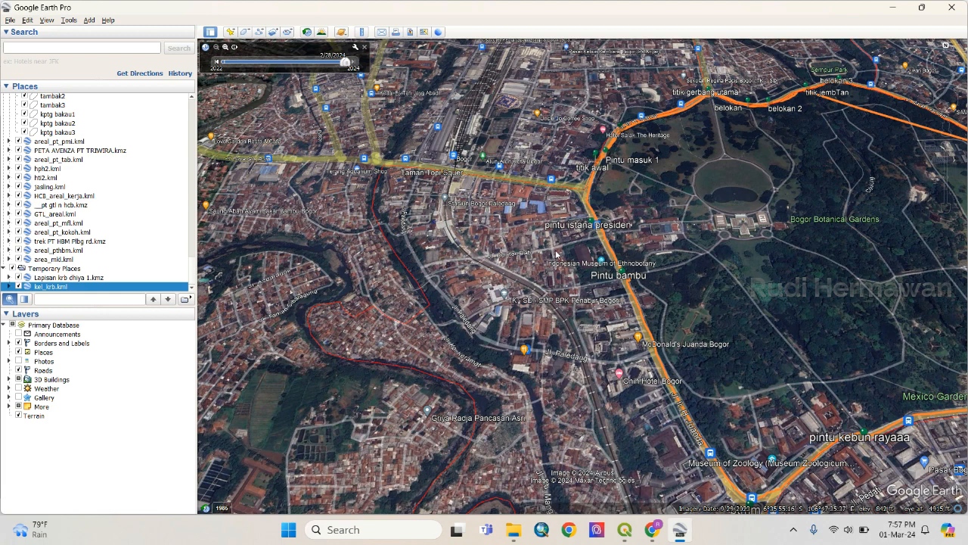
scroll(558, 252, down, 2)
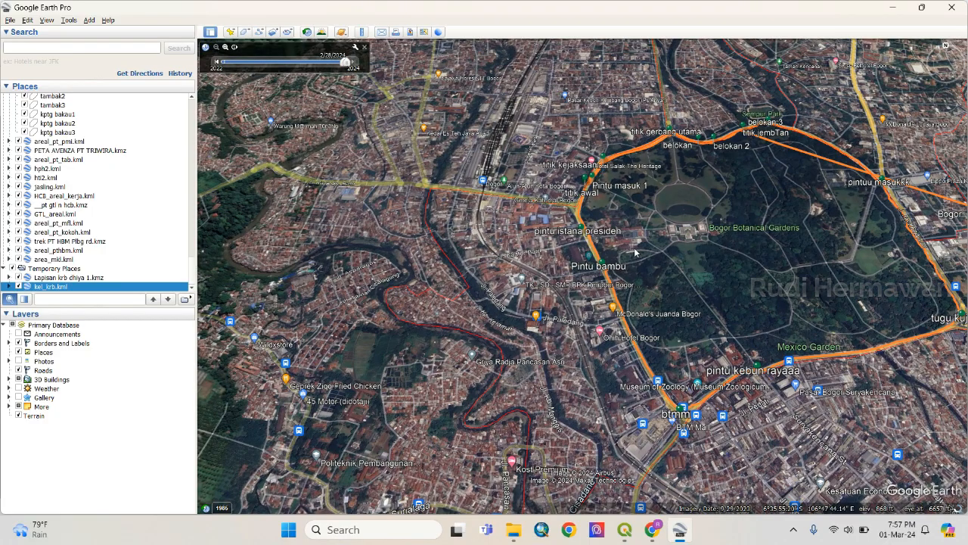
scroll(636, 253, down, 2)
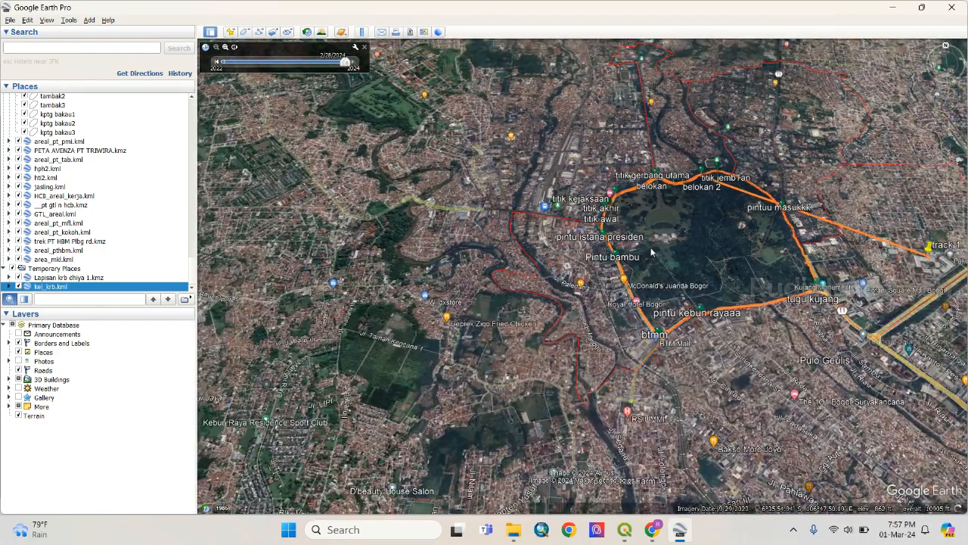
scroll(652, 253, up, 2)
scroll(703, 241, down, 2)
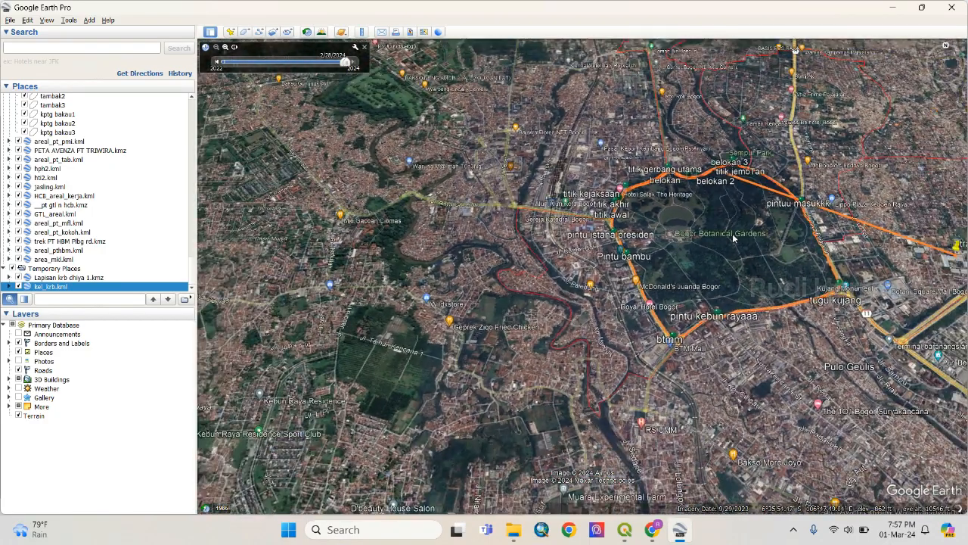
scroll(733, 237, down, 1)
scroll(730, 250, down, 1)
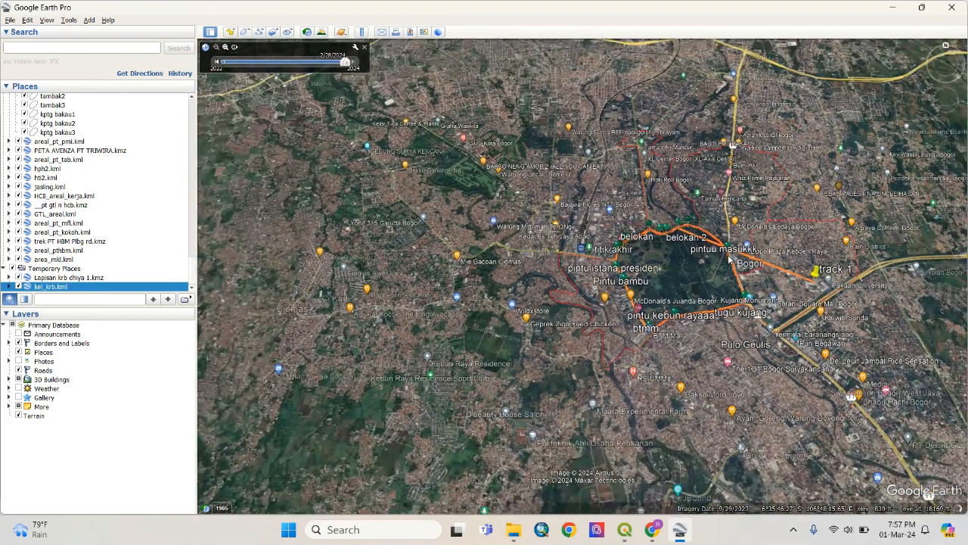
scroll(729, 257, up, 2)
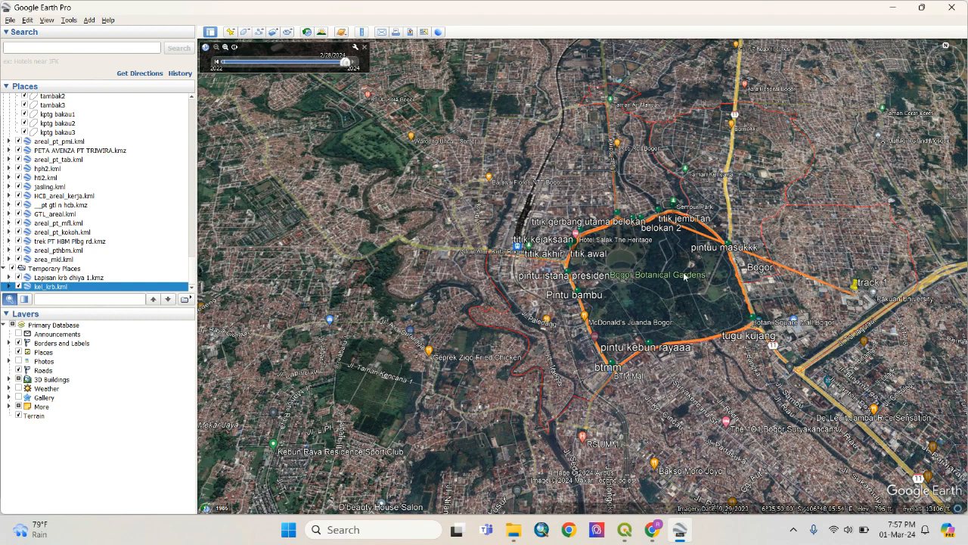
scroll(689, 272, down, 2)
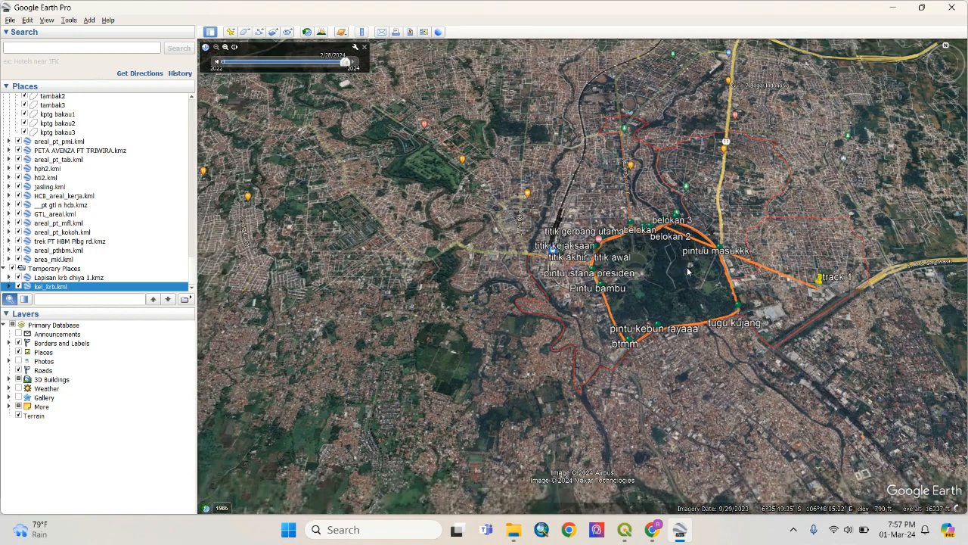
scroll(689, 271, up, 3)
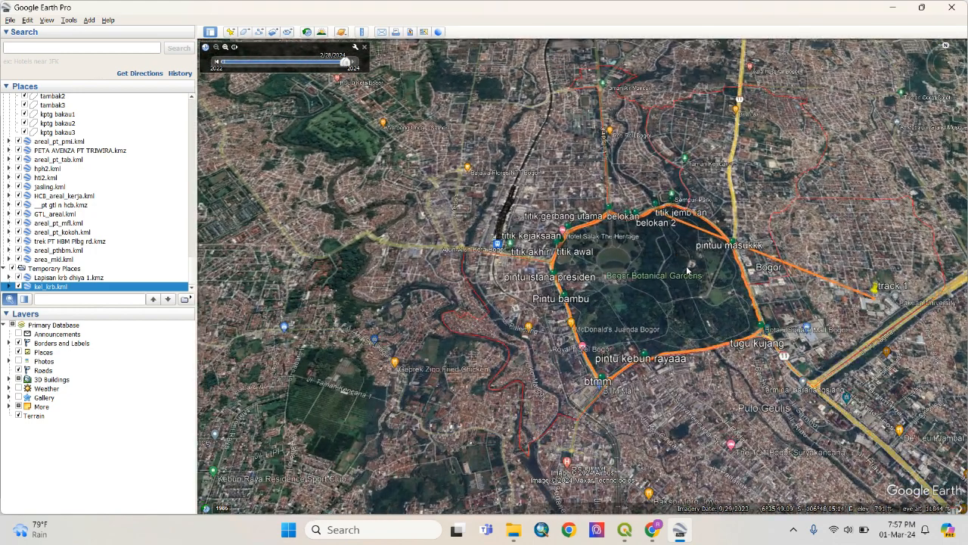